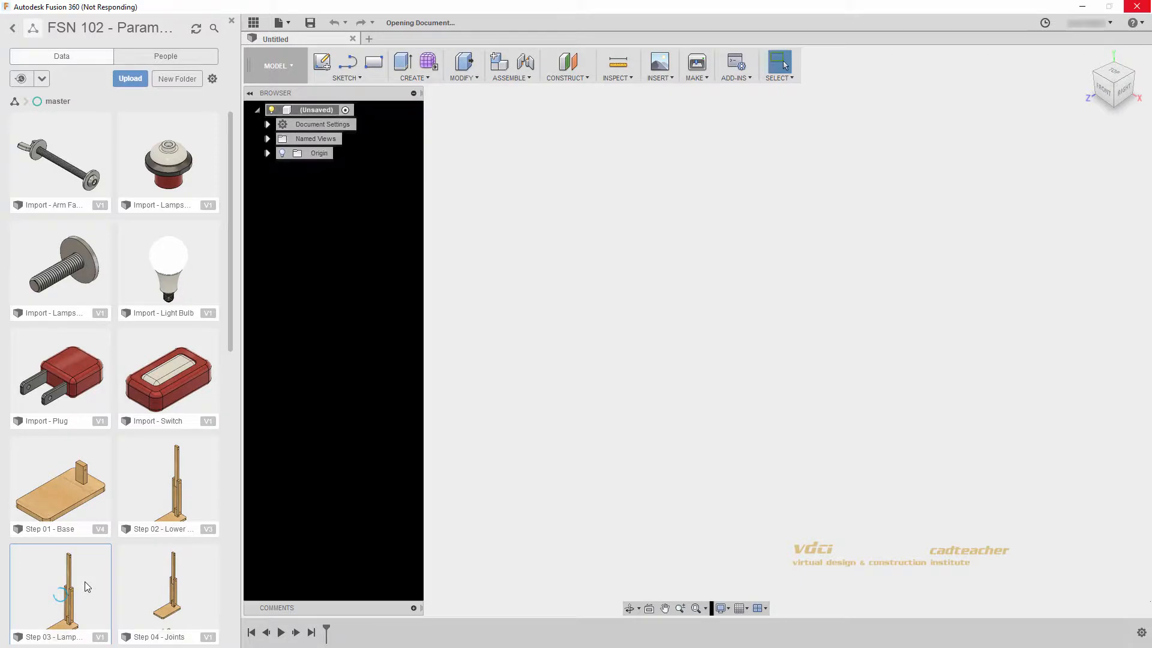
- Create a new component inside Arm Assembly and name it Lampshade Arm
click(254, 24)
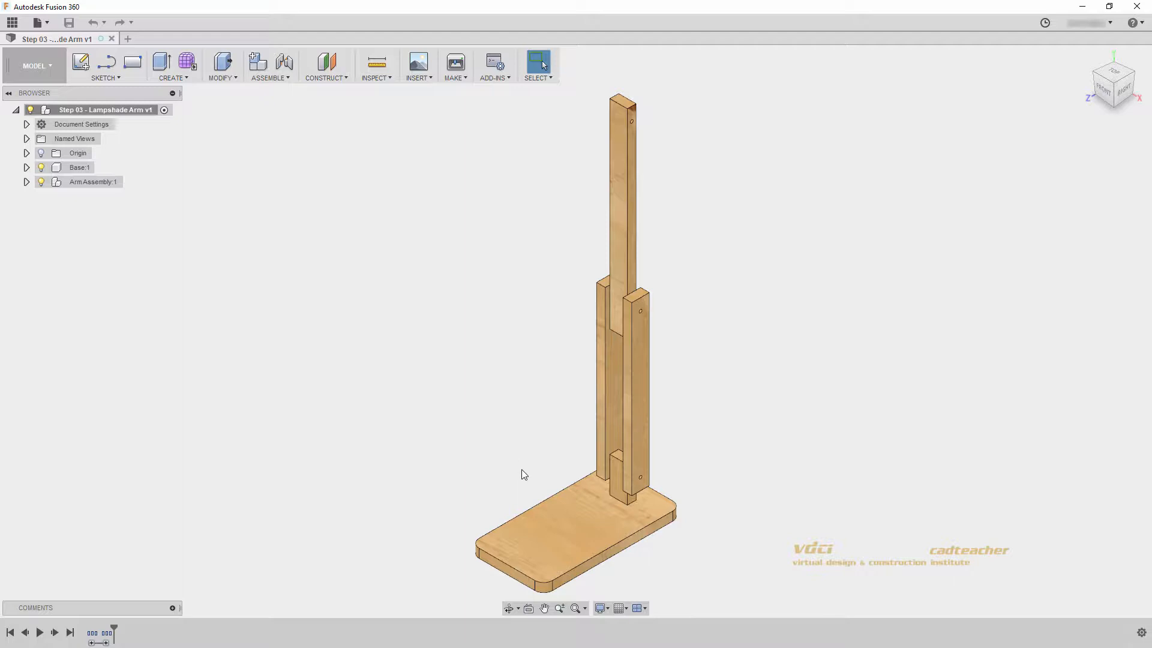
middle_drag(520, 469, 564, 388)
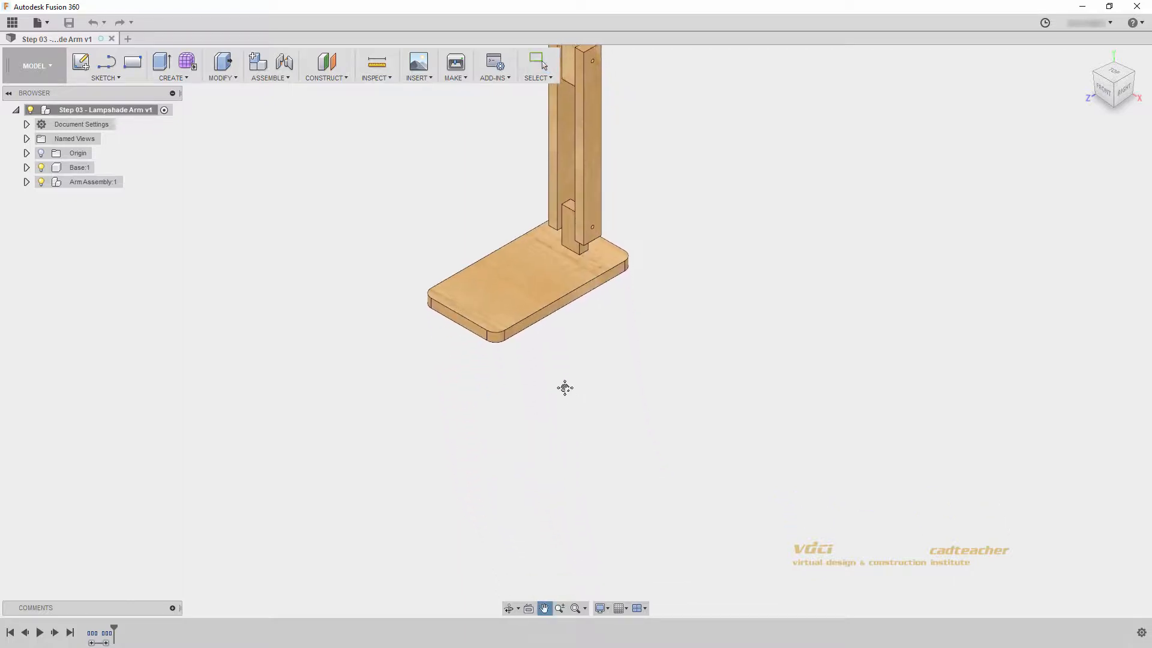
click(94, 183)
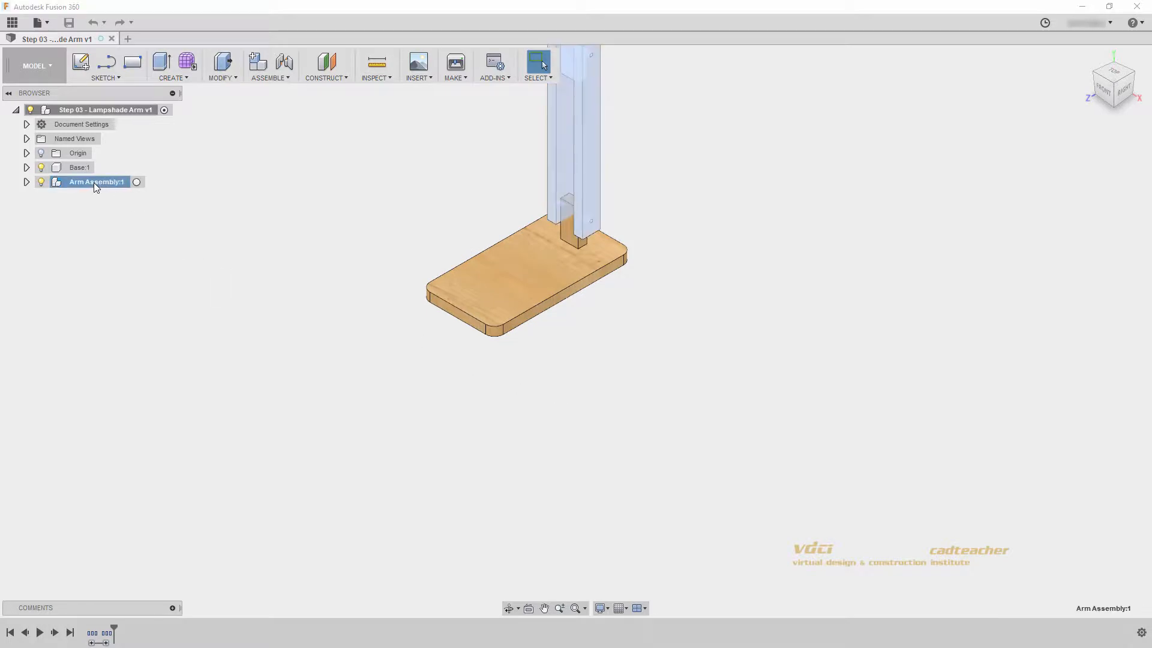
right_click(93, 183)
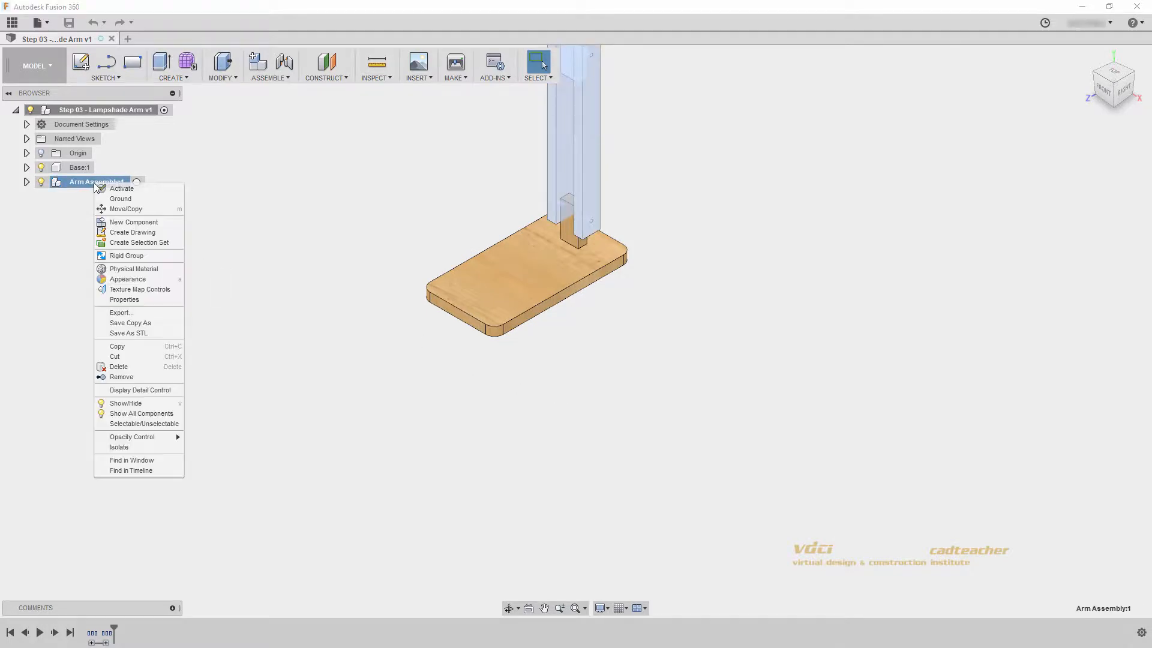
click(115, 225)
double_click(110, 252)
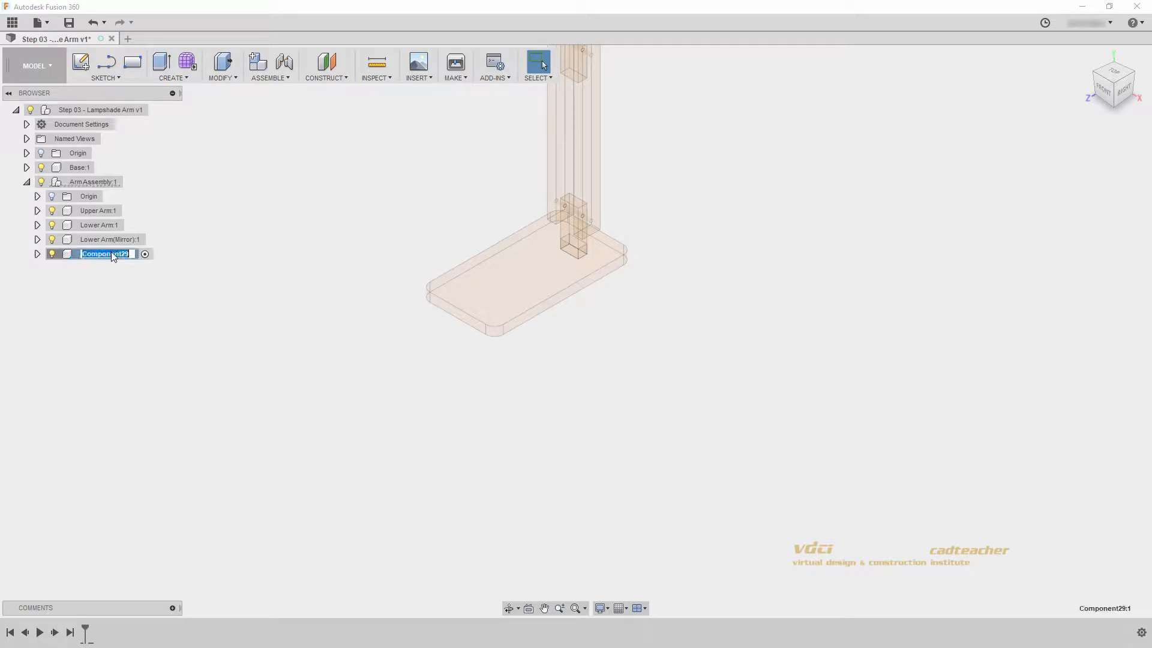
text(Lampshade Arm)
key(Return)
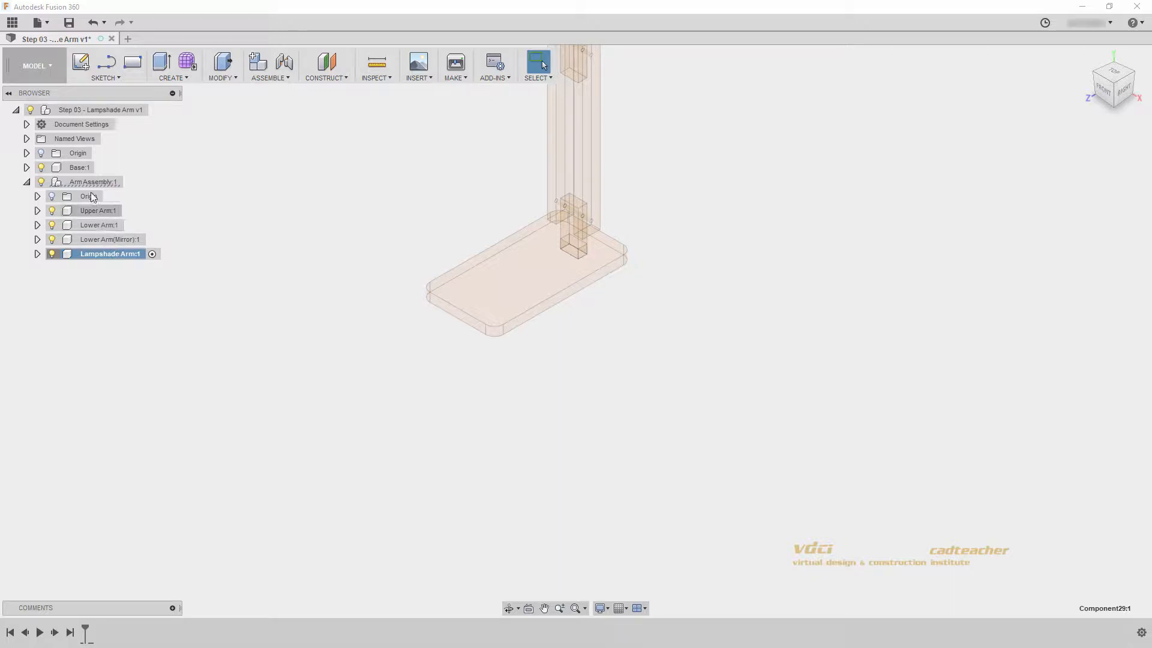
- Start a sketch on the horizontal origin plane and draw a two-point rectangle about 97 by 24 mm clear of the base
click(81, 62)
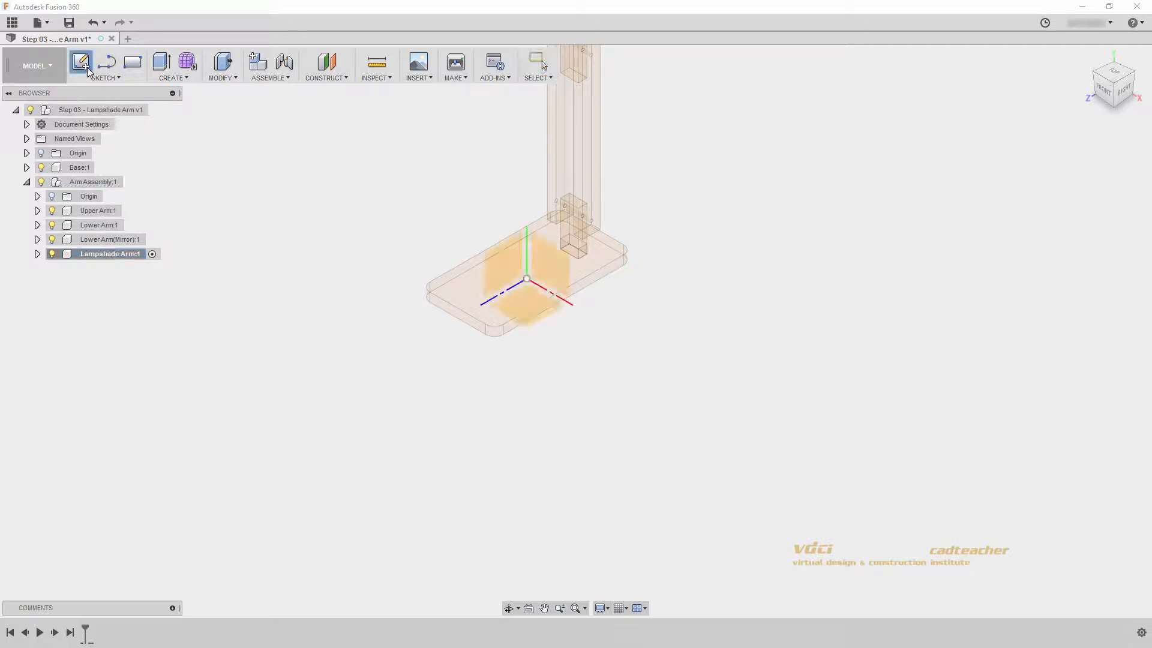
click(542, 405)
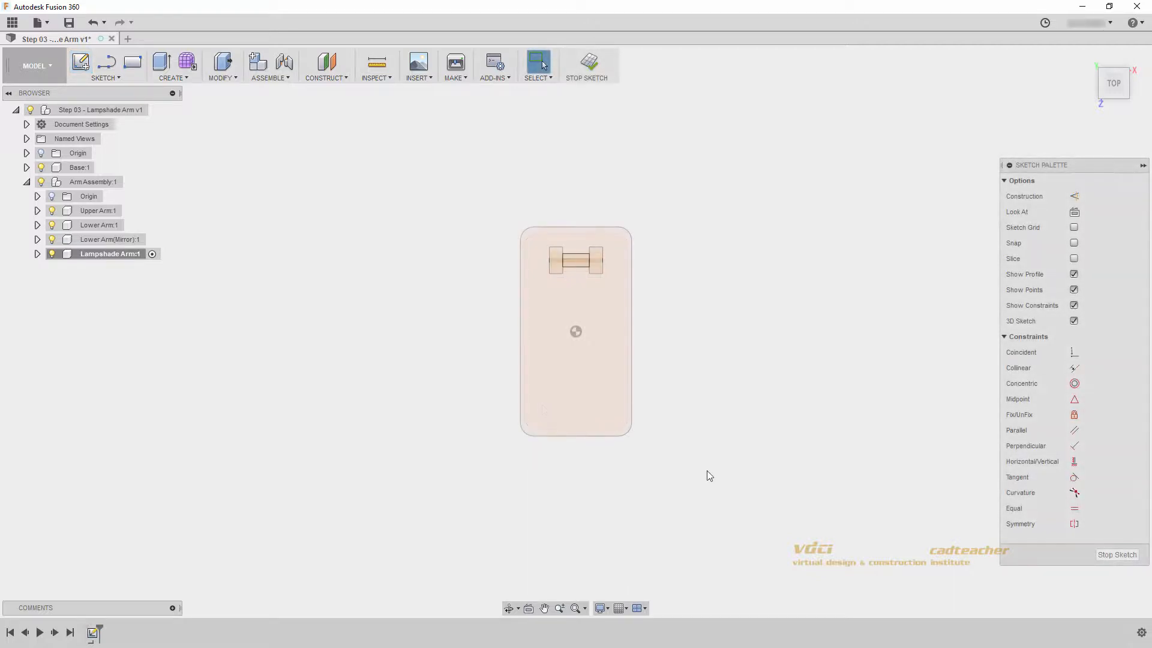
middle_drag(706, 471, 420, 312)
middle_drag(576, 445, 457, 365)
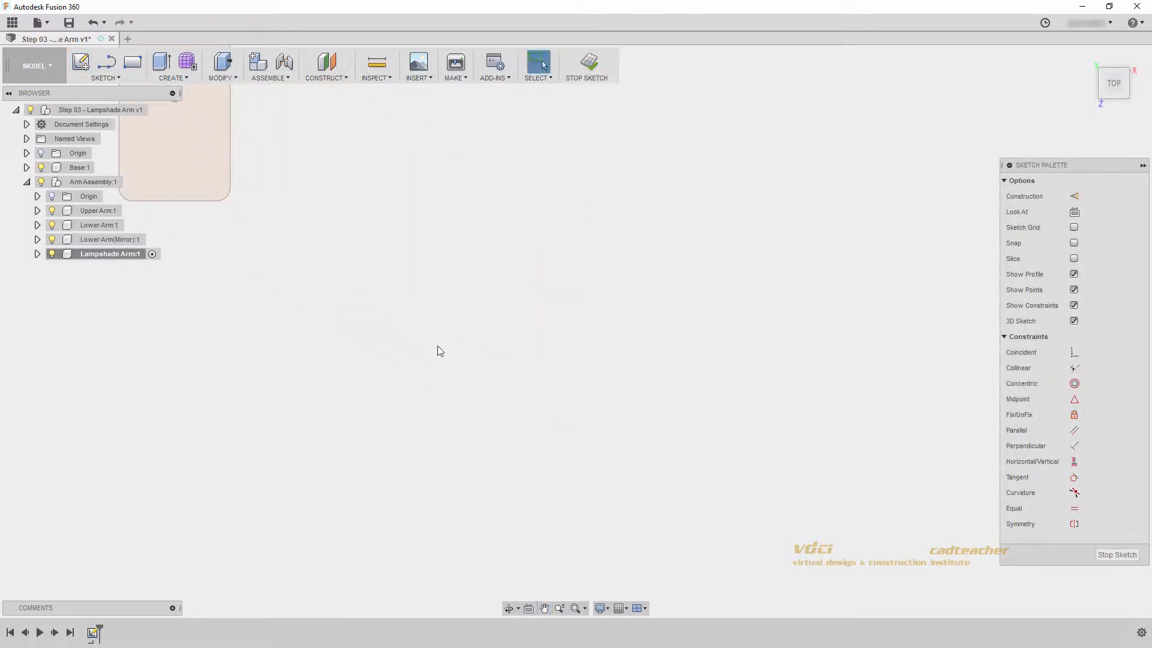
click(136, 68)
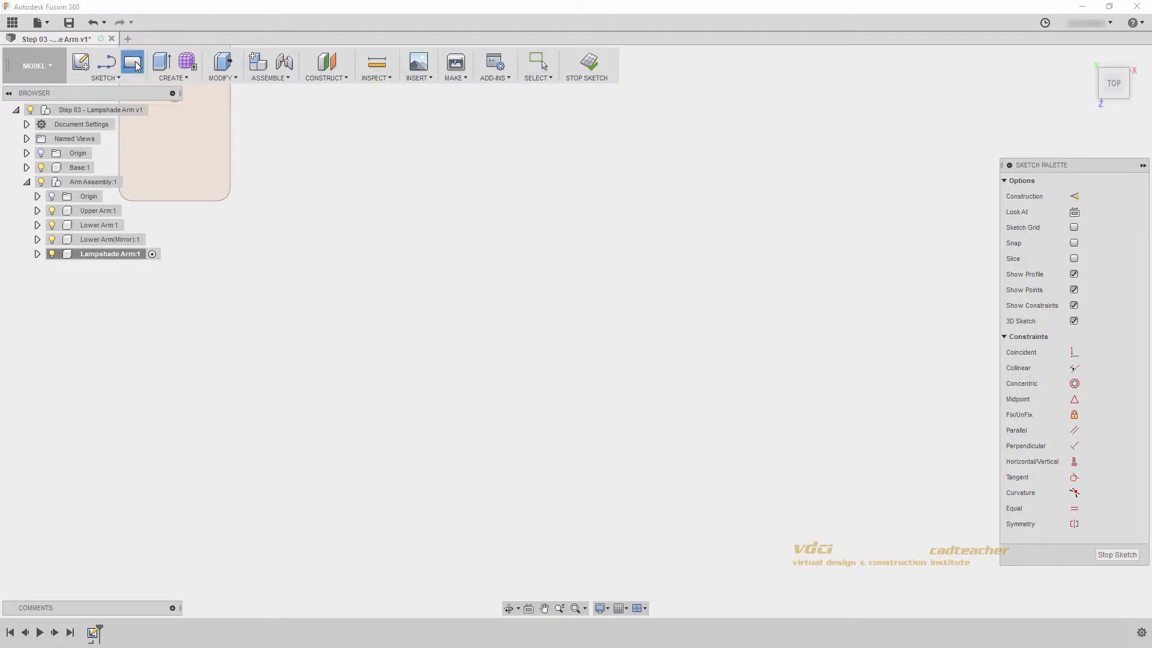
click(403, 287)
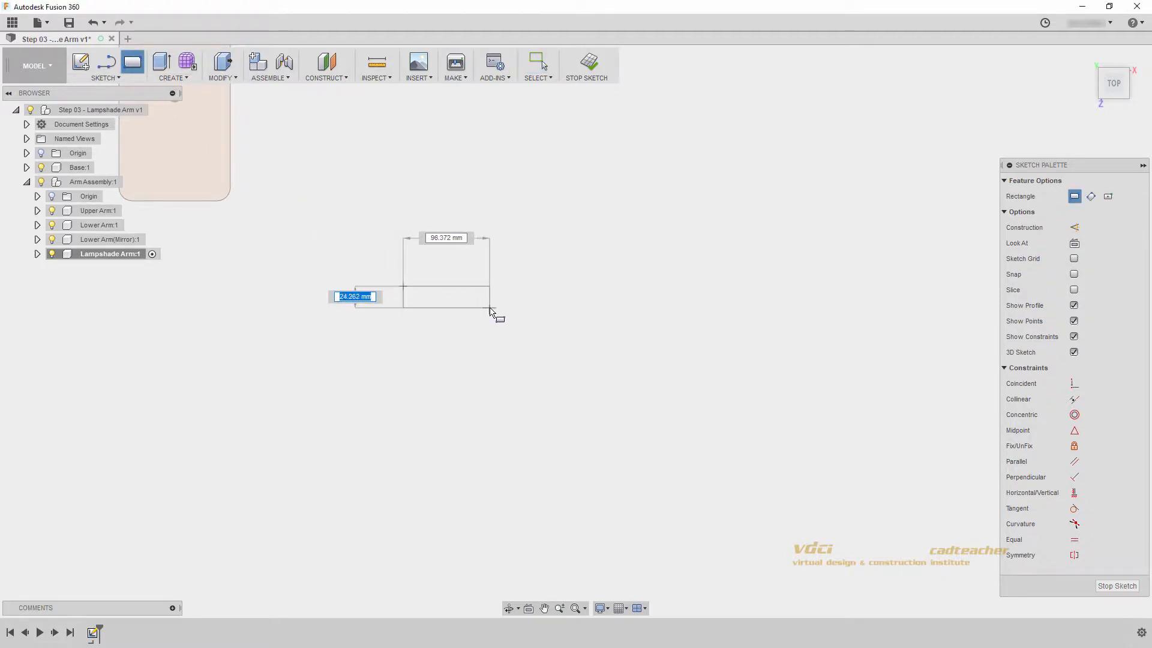
click(489, 308)
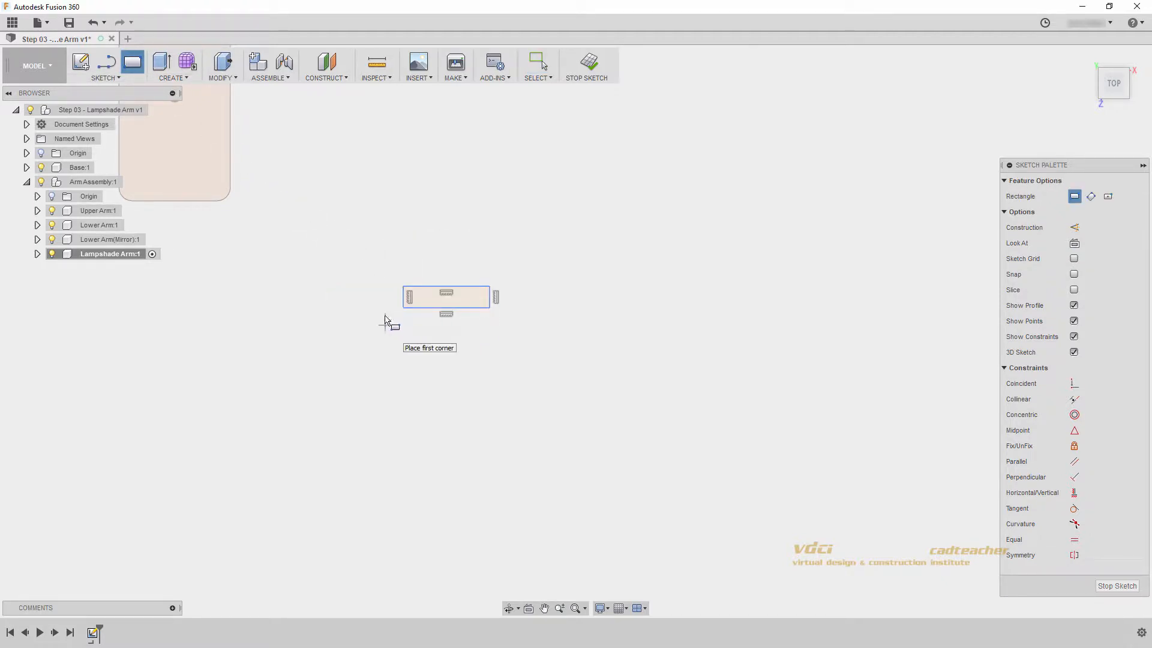
scroll(385, 300, up, 3)
middle_drag(386, 299, 452, 343)
key(Escape)
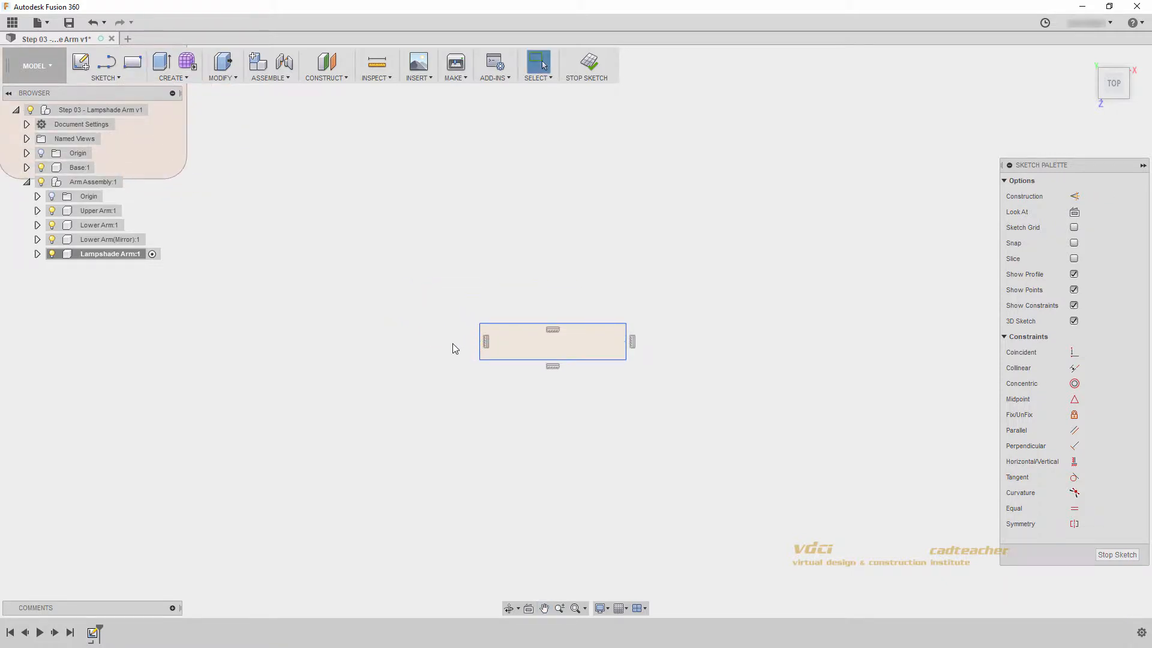
- Dimension the rectangle's short left side with a parameter-driven value of 15 mm
key(d)
click(480, 341)
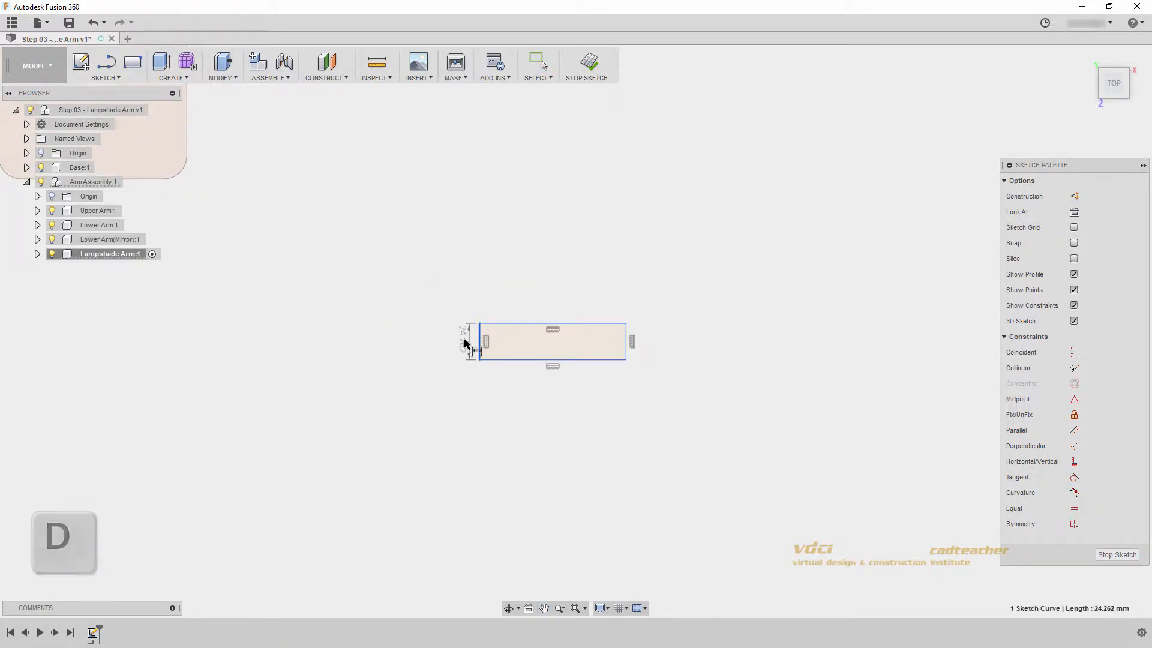
click(451, 340)
text(15)
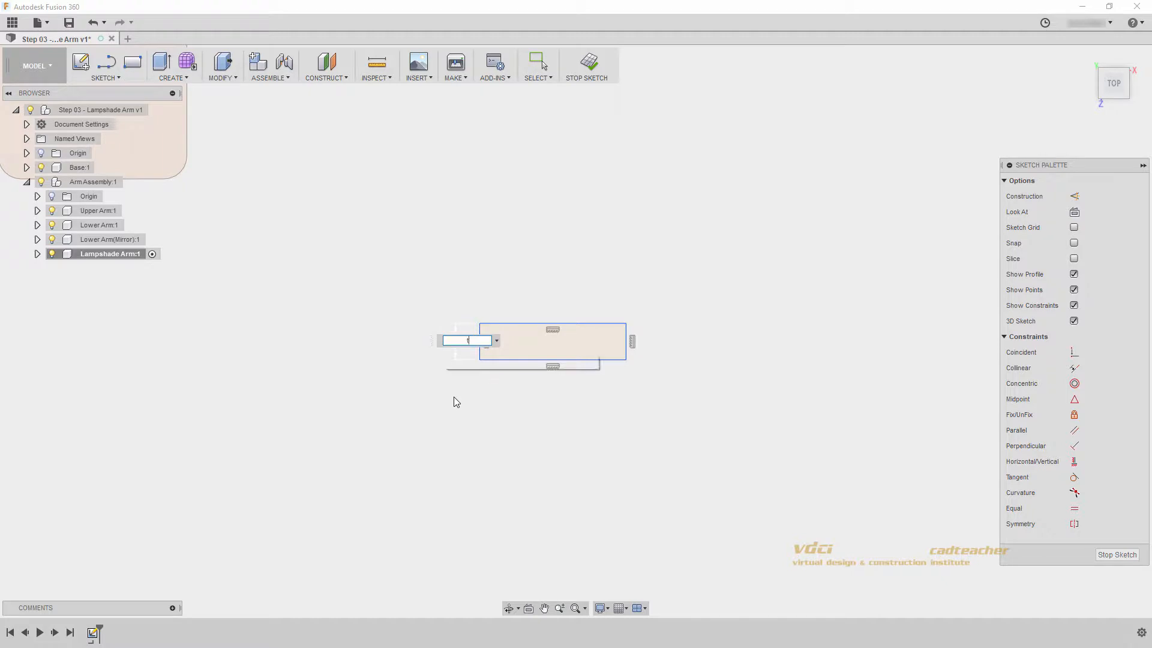
key(Return)
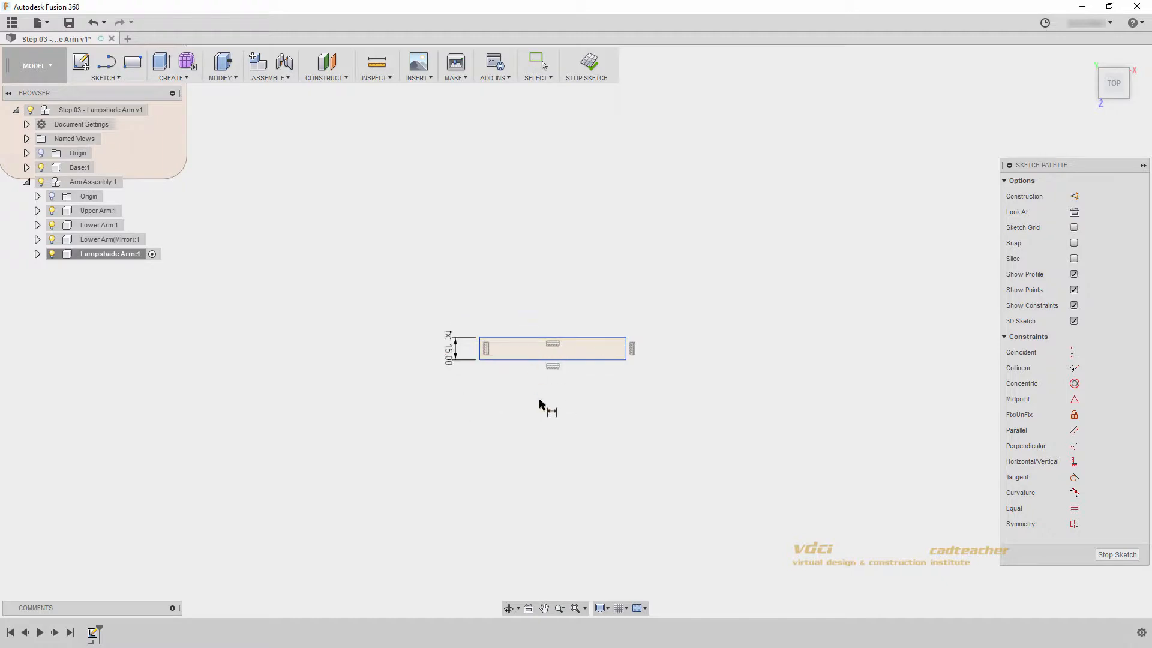
key(Escape)
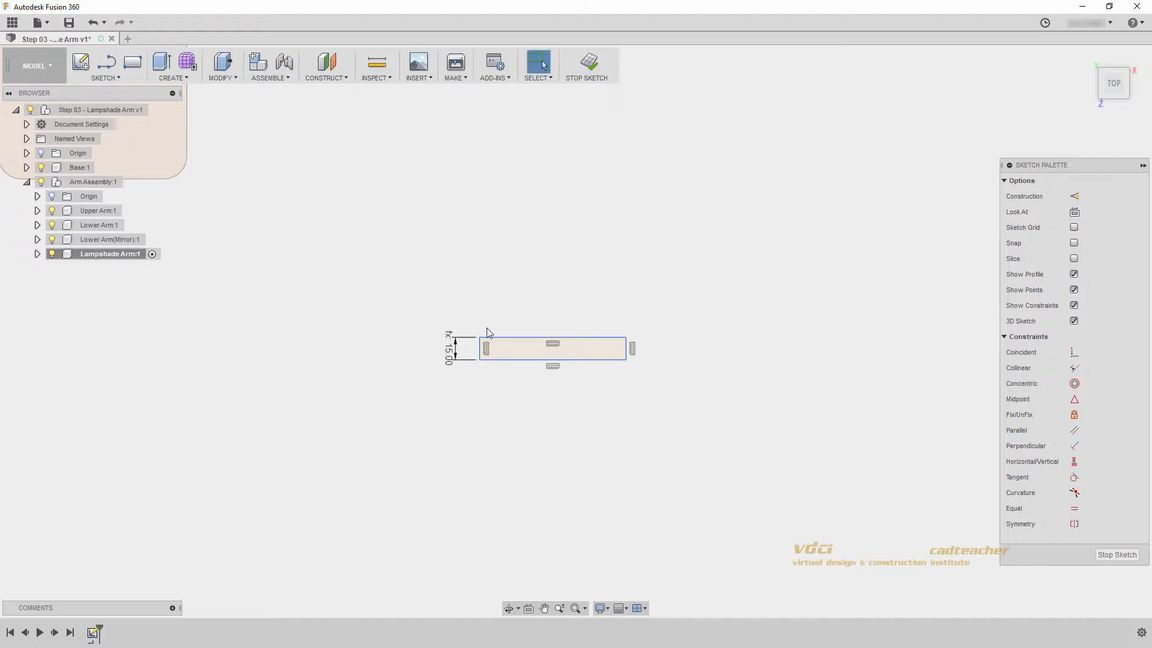
- Apply a Fix constraint to the rectangle's top and left edges
click(483, 337)
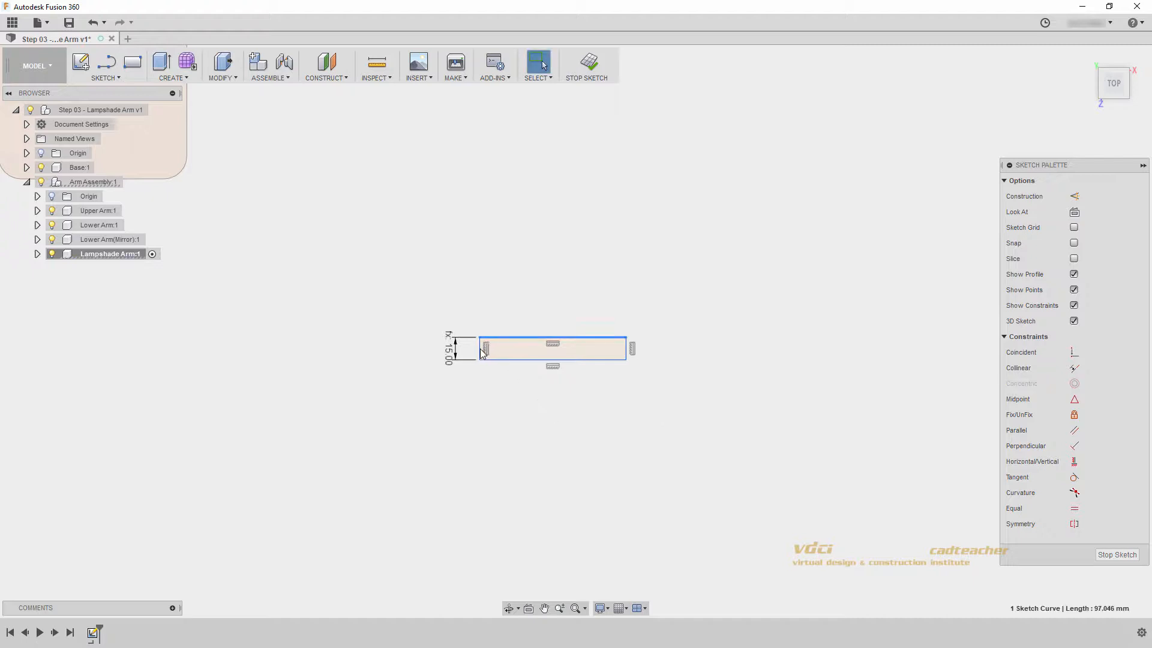
scroll(481, 353, up, 3)
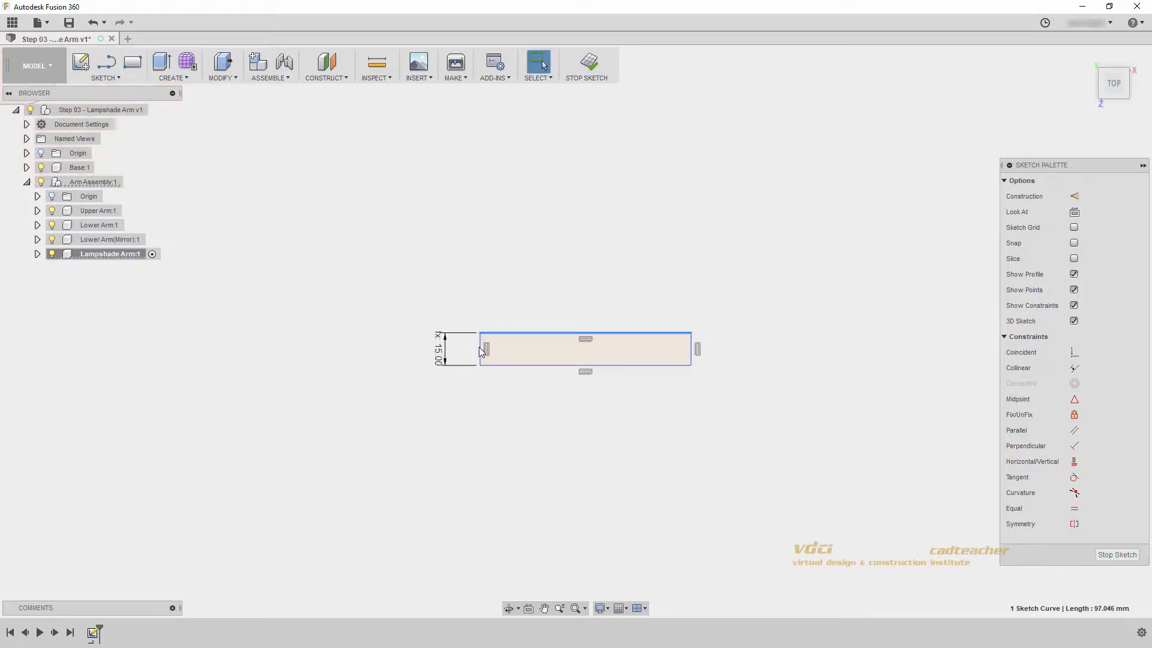
ctrl+click(481, 344)
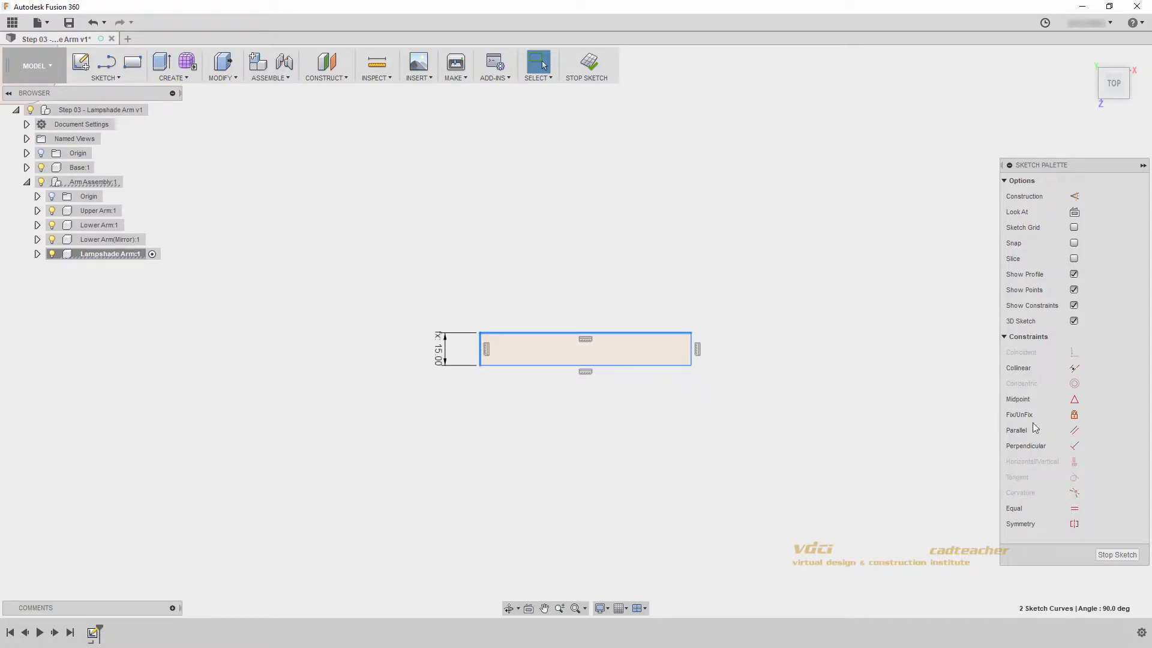
click(1074, 415)
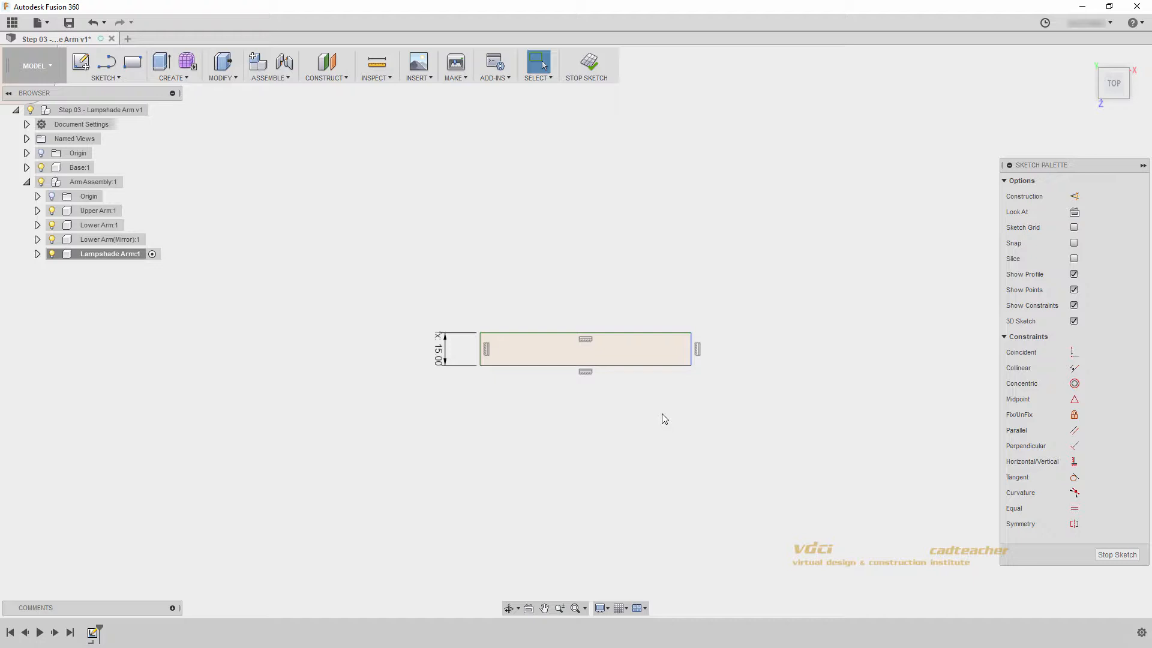
- Draw two upright rectangles extending down from the lower left and lower right corners of the fixed rectangle
click(133, 63)
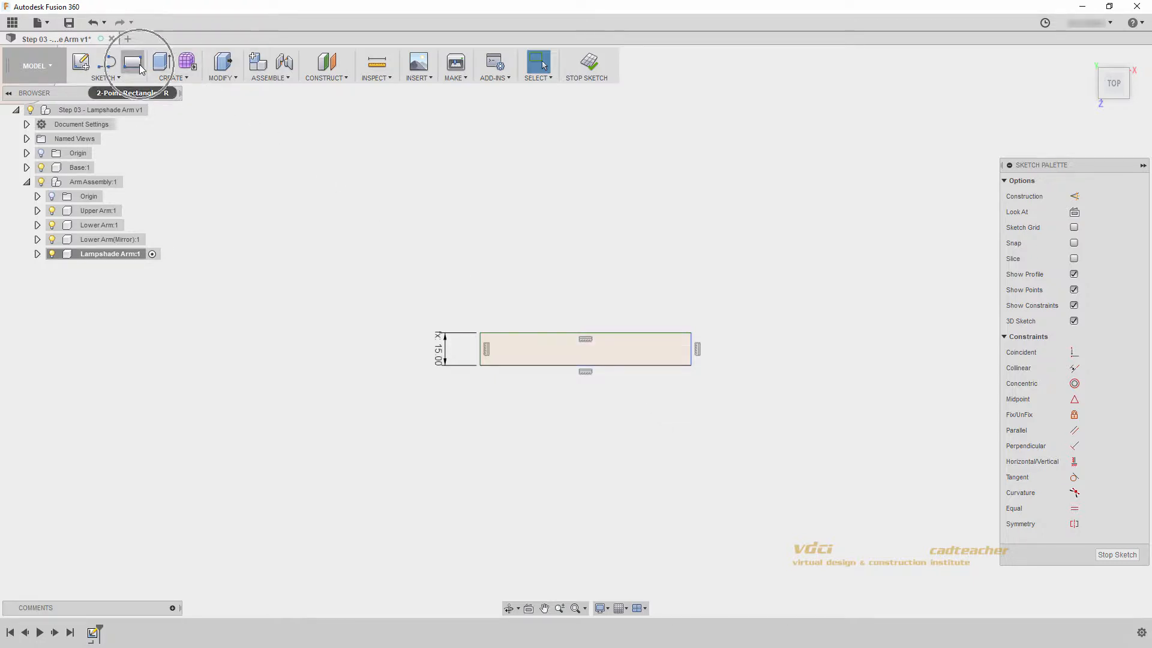
click(480, 365)
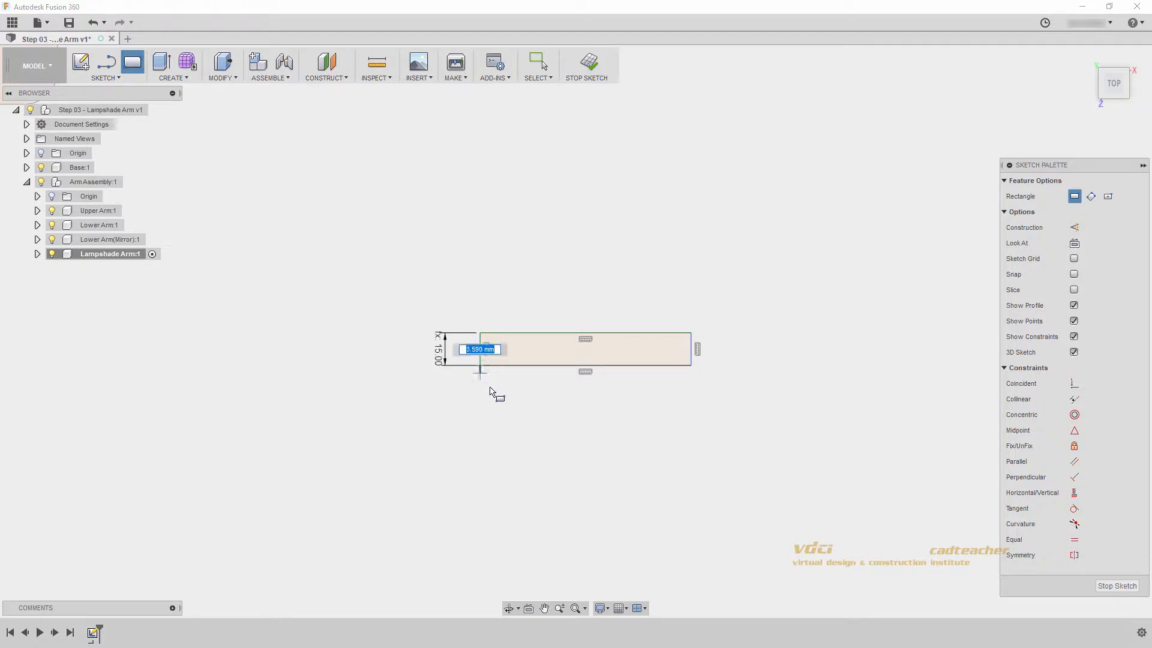
click(529, 490)
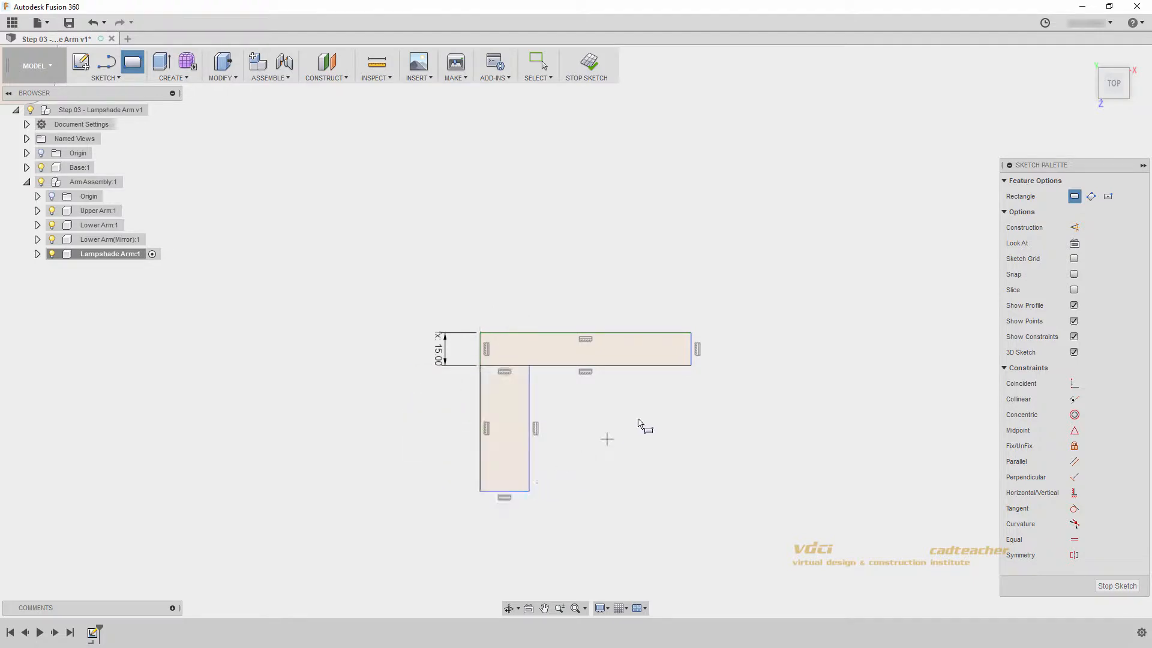
click(691, 365)
click(644, 483)
- Draw two narrower rectangles standing on the fixed rectangle's upper edge, the left one about 13 mm wide and both inset from its ends
click(667, 332)
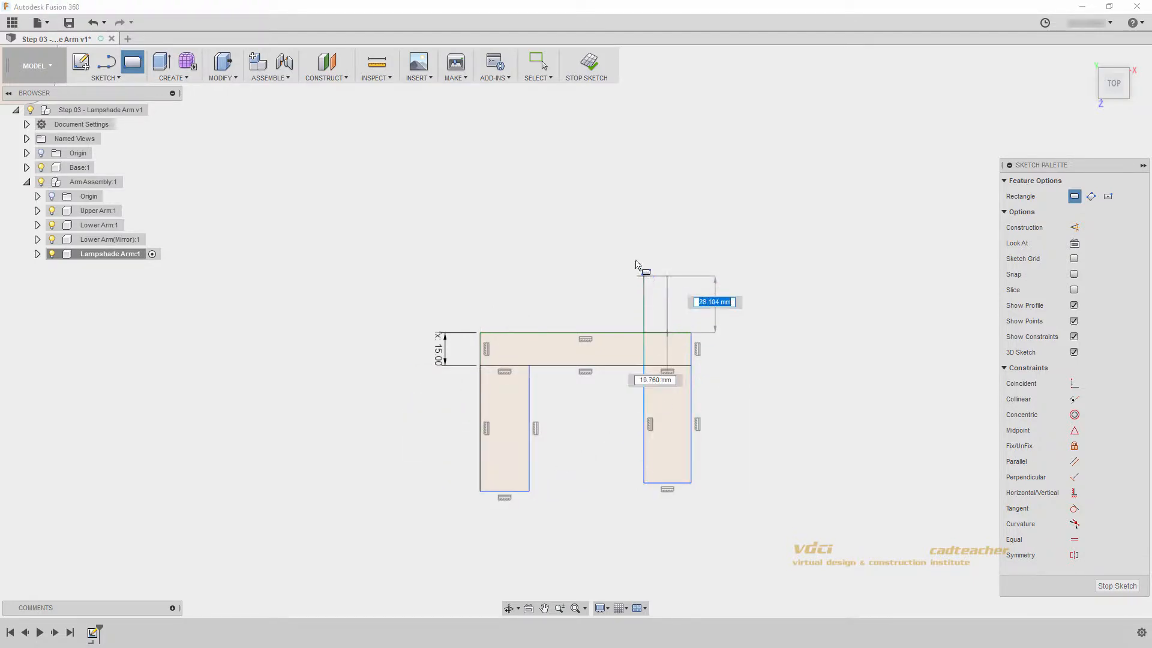
click(632, 252)
click(514, 331)
click(543, 279)
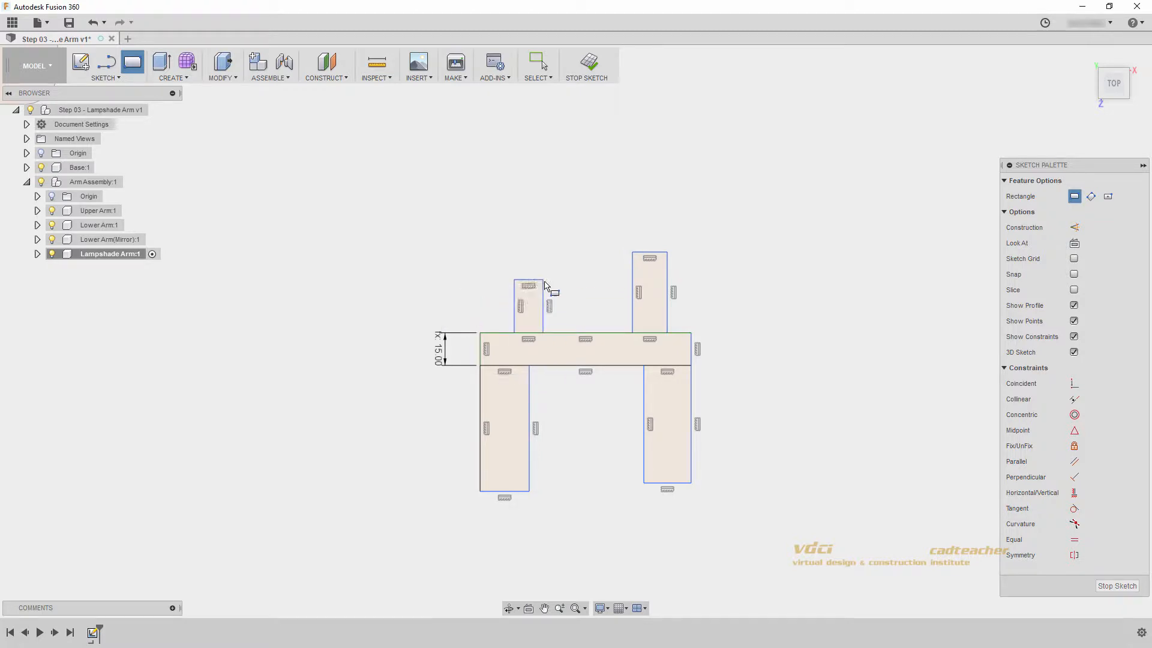
key(Escape)
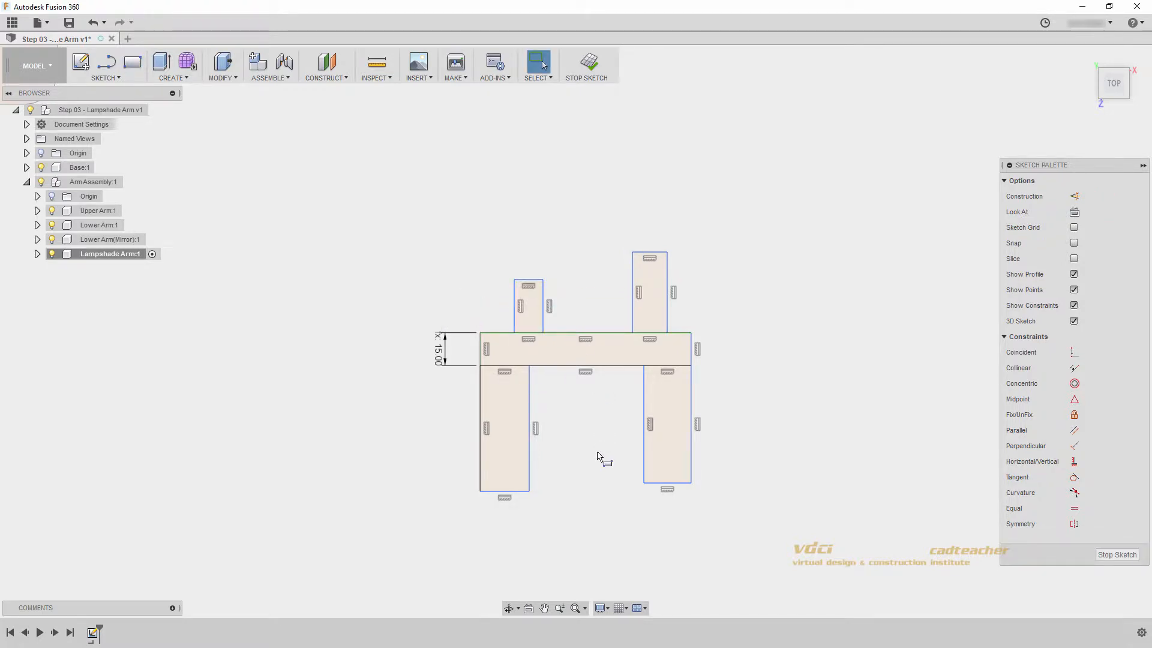
- Make the top edges of the two upper rectangles collinear, and likewise the bottom edges of the two lower rectangles
click(1074, 368)
click(531, 280)
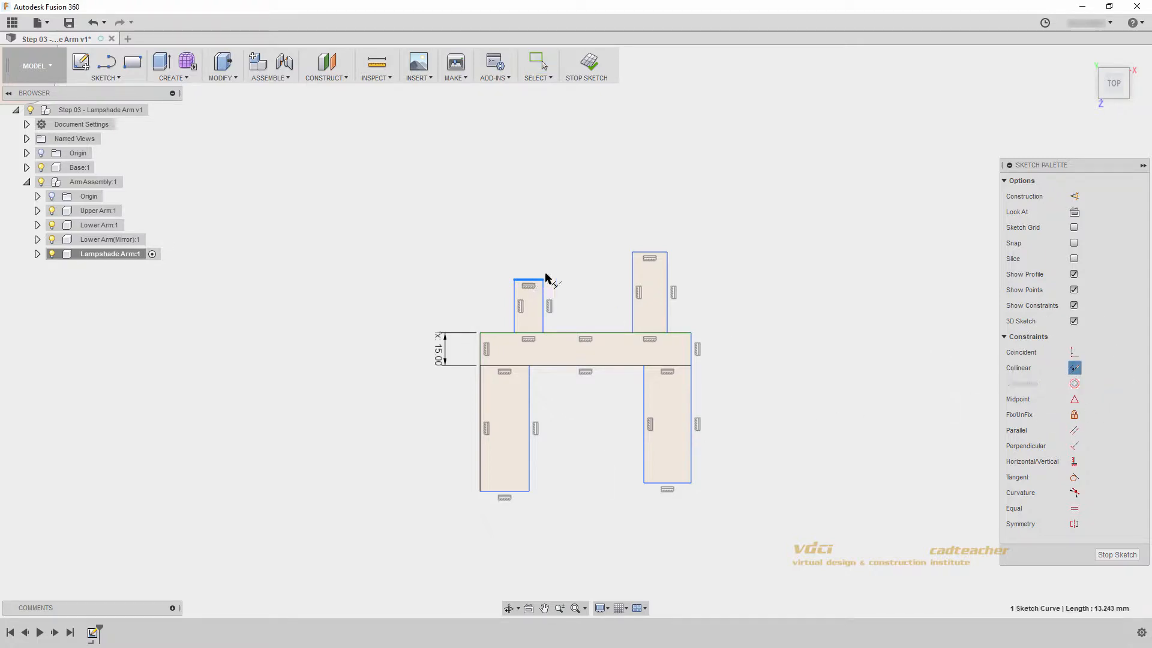
click(656, 253)
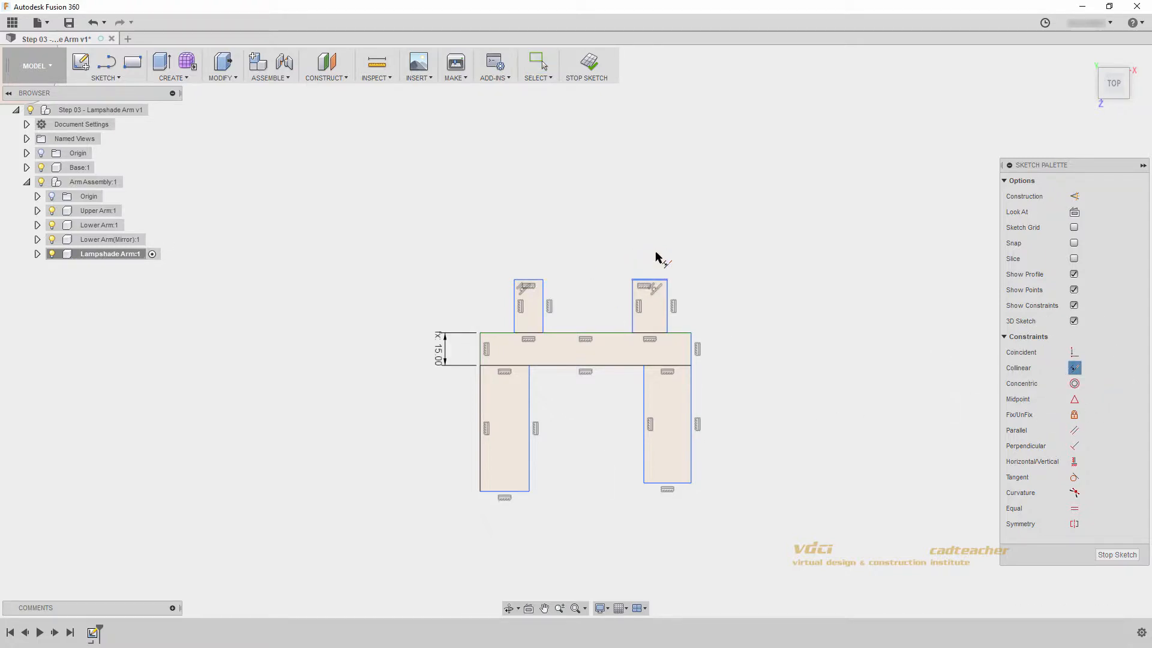
click(509, 491)
click(673, 483)
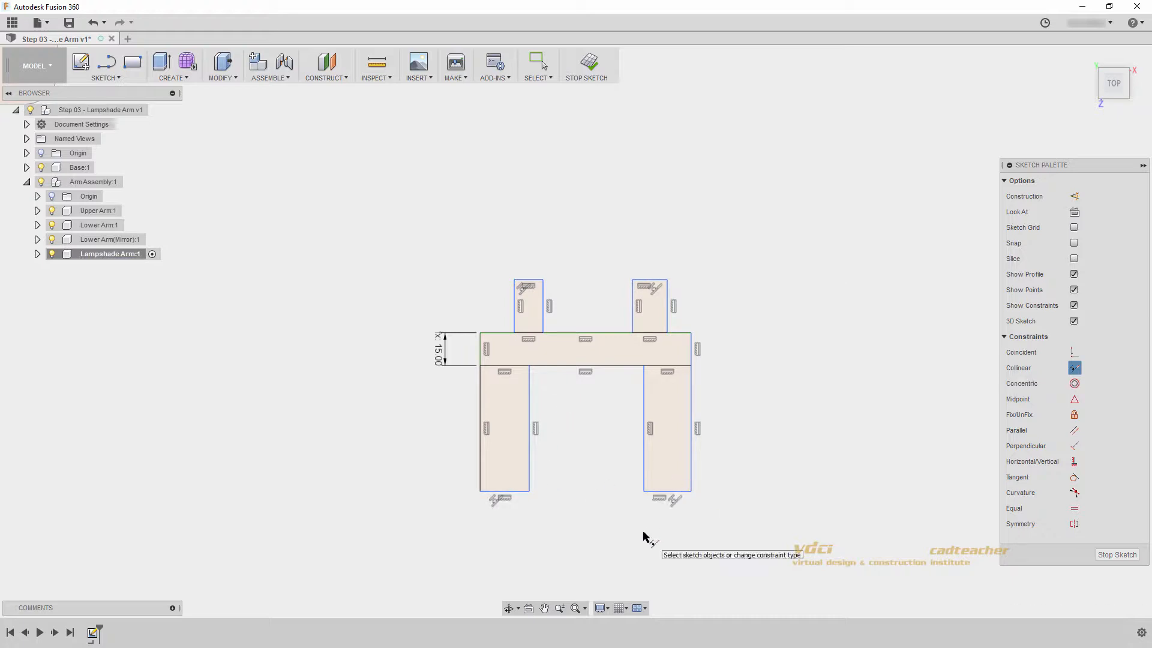
key(Escape)
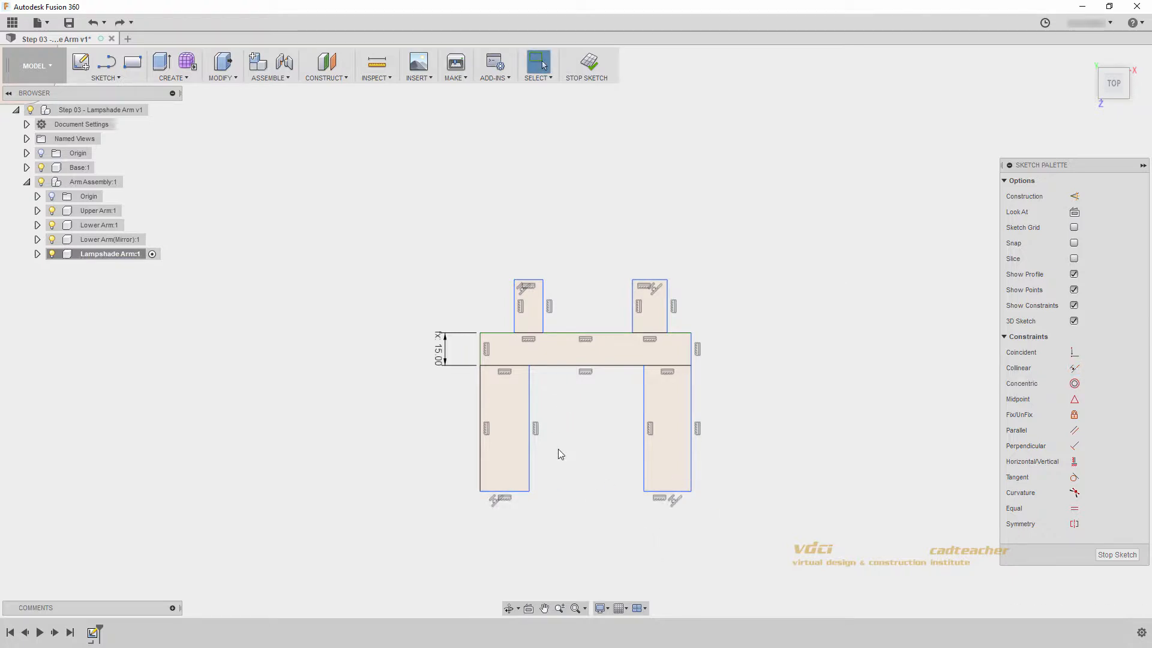
- Dimension the upper left rectangle's width and link it to the fixed rectangle's 15 mm height dimension (d233)
key(d)
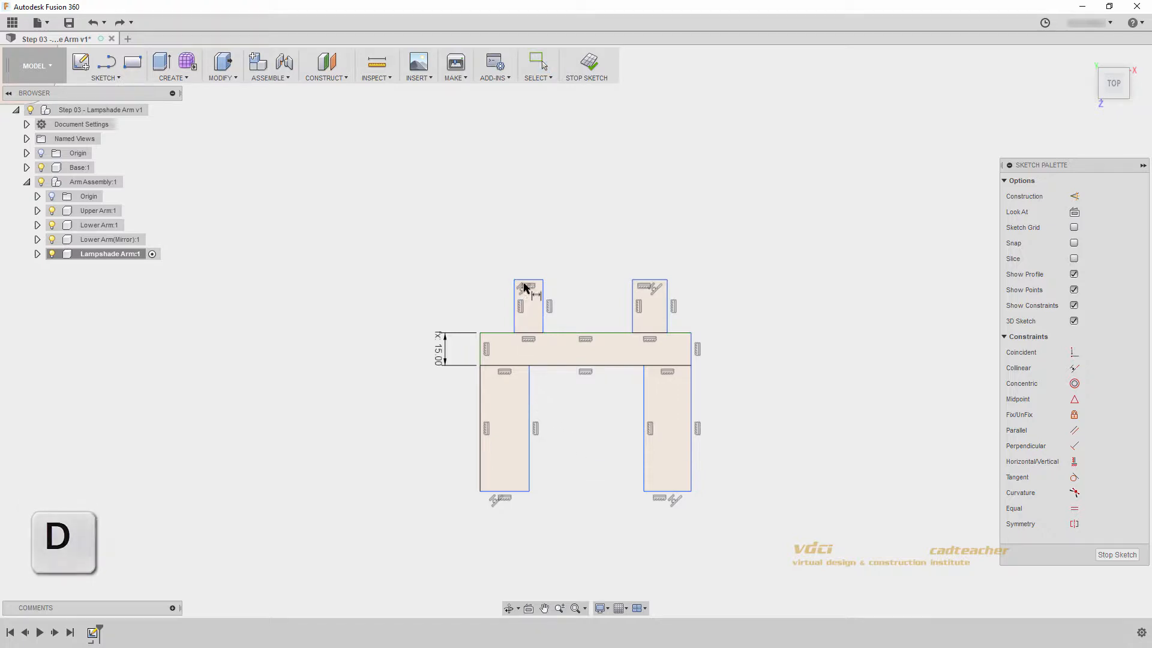
click(525, 282)
click(522, 258)
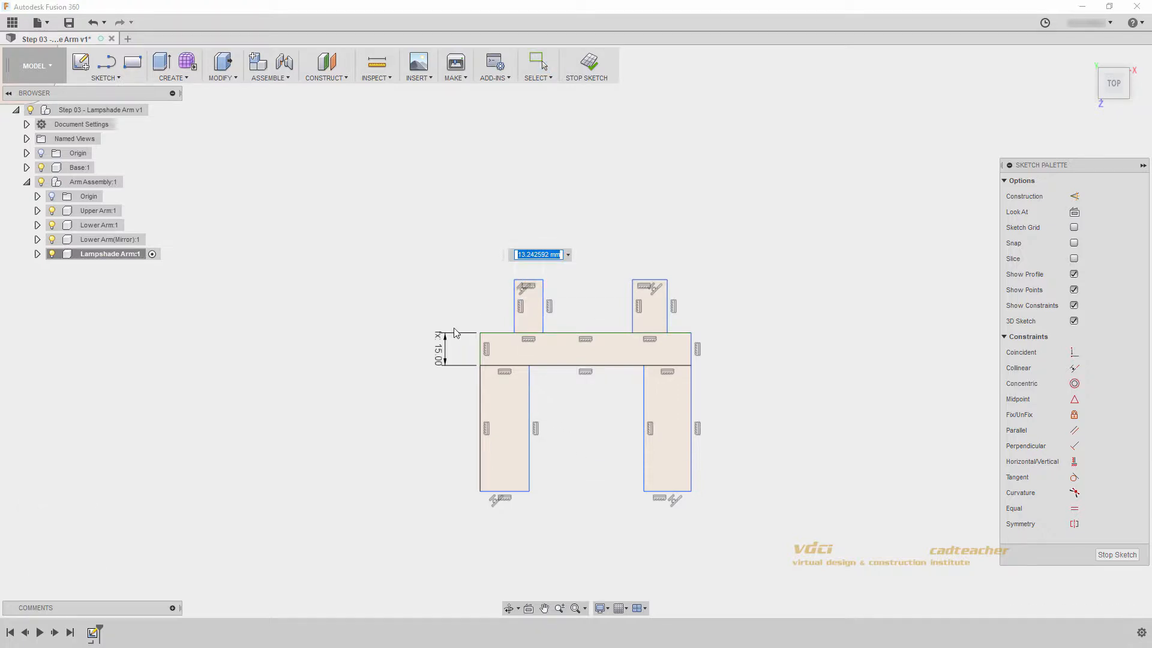
click(442, 353)
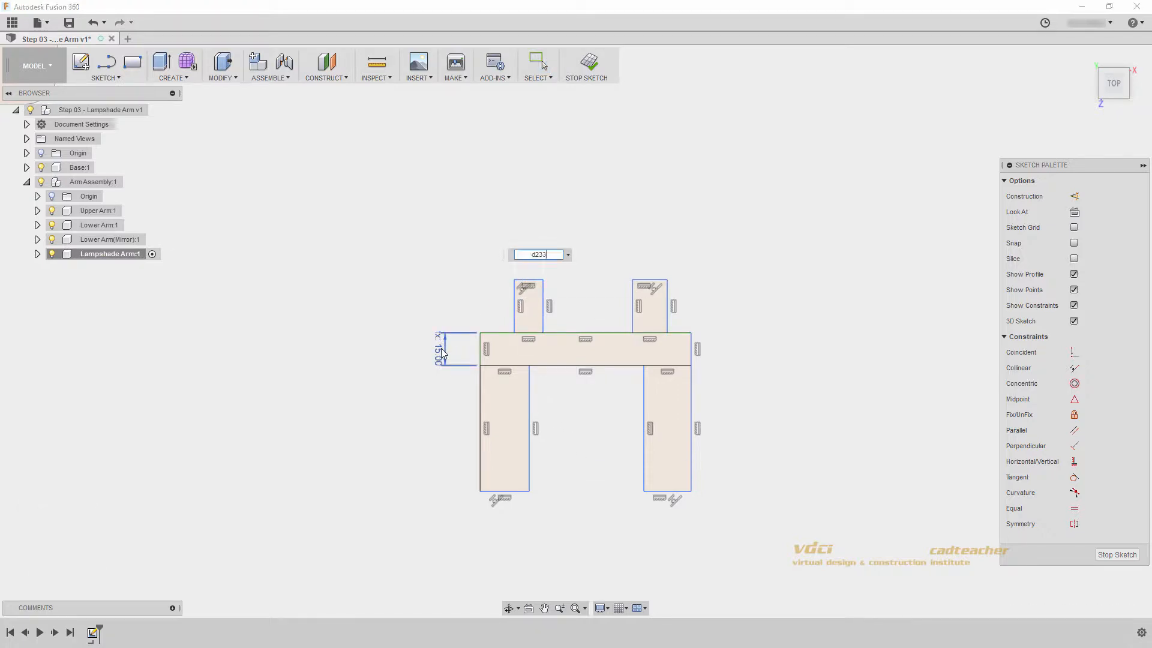
key(Return)
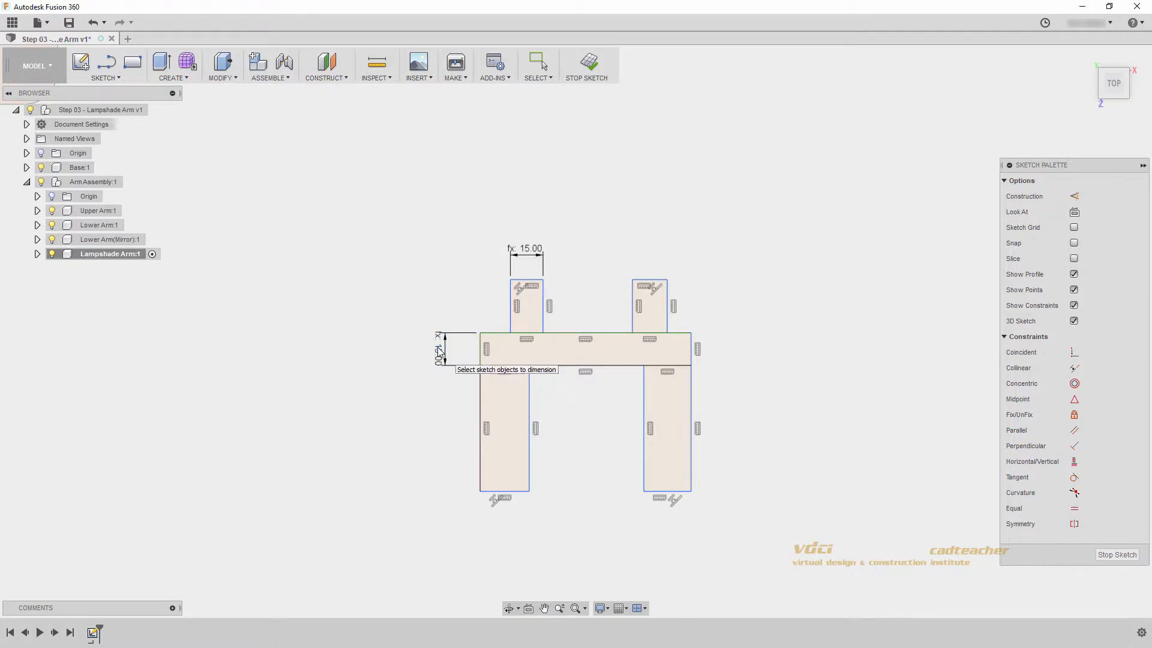
- Dimension the upper right rectangle's width and link it to the horizontal bar's 15 mm height dimension
click(654, 281)
click(658, 247)
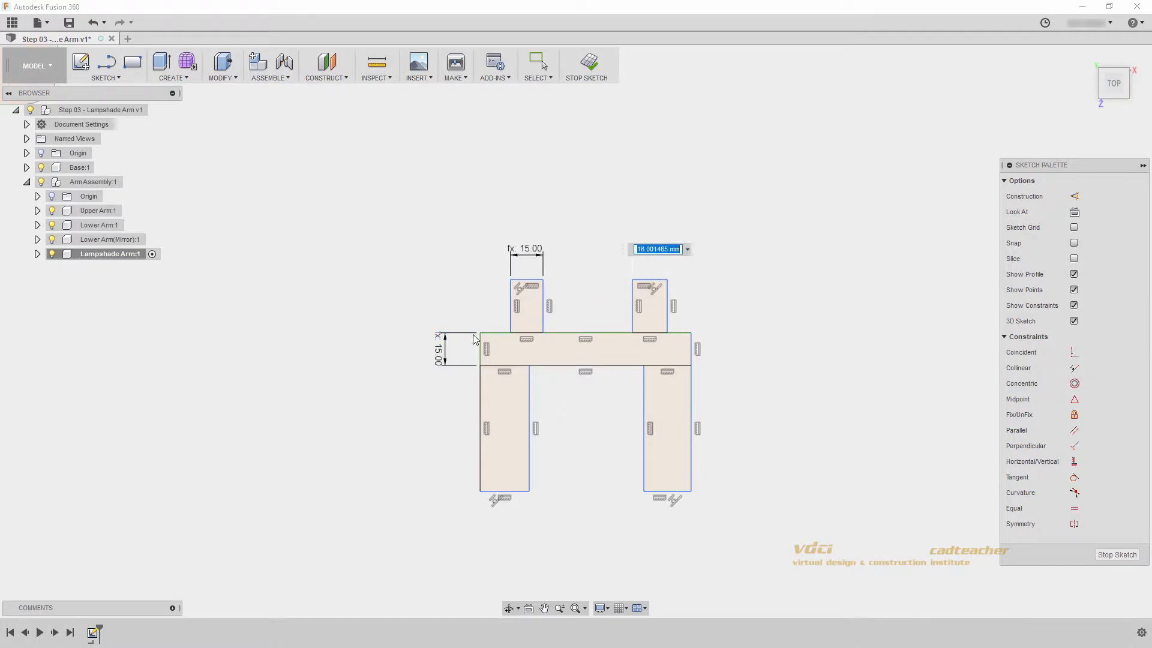
click(441, 354)
key(Return)
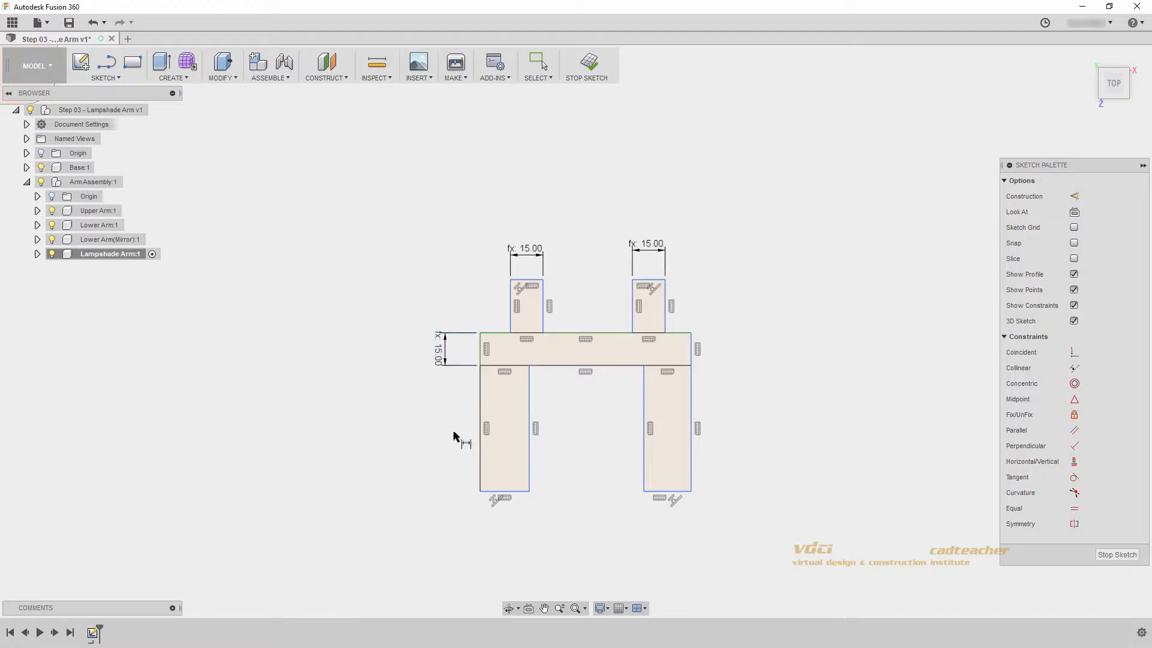
- Dimension the widths of the lower left and lower right rectangles, linking both to the horizontal bar's 15 mm height dimension
click(505, 492)
click(505, 530)
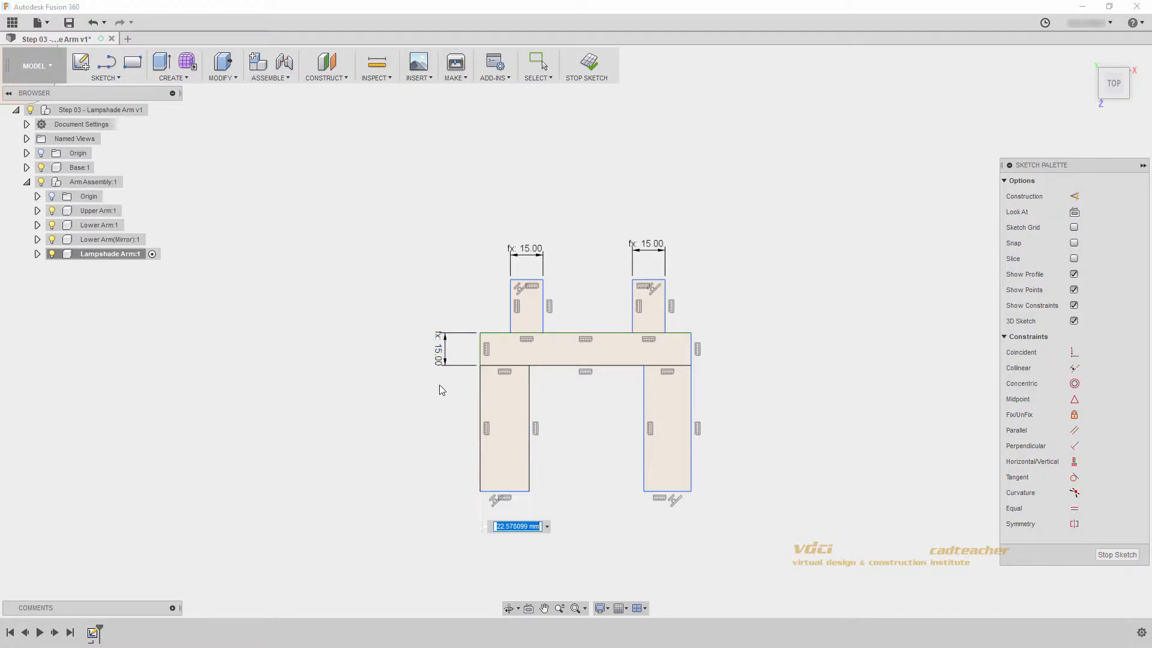
click(438, 359)
key(Return)
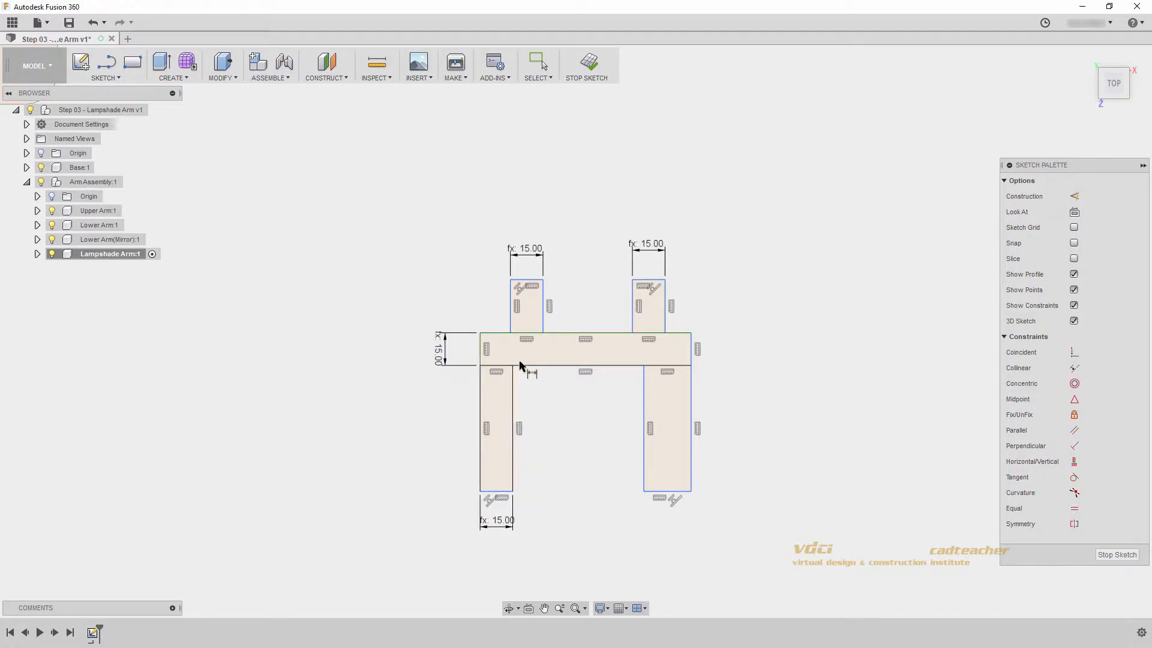
click(668, 491)
click(673, 527)
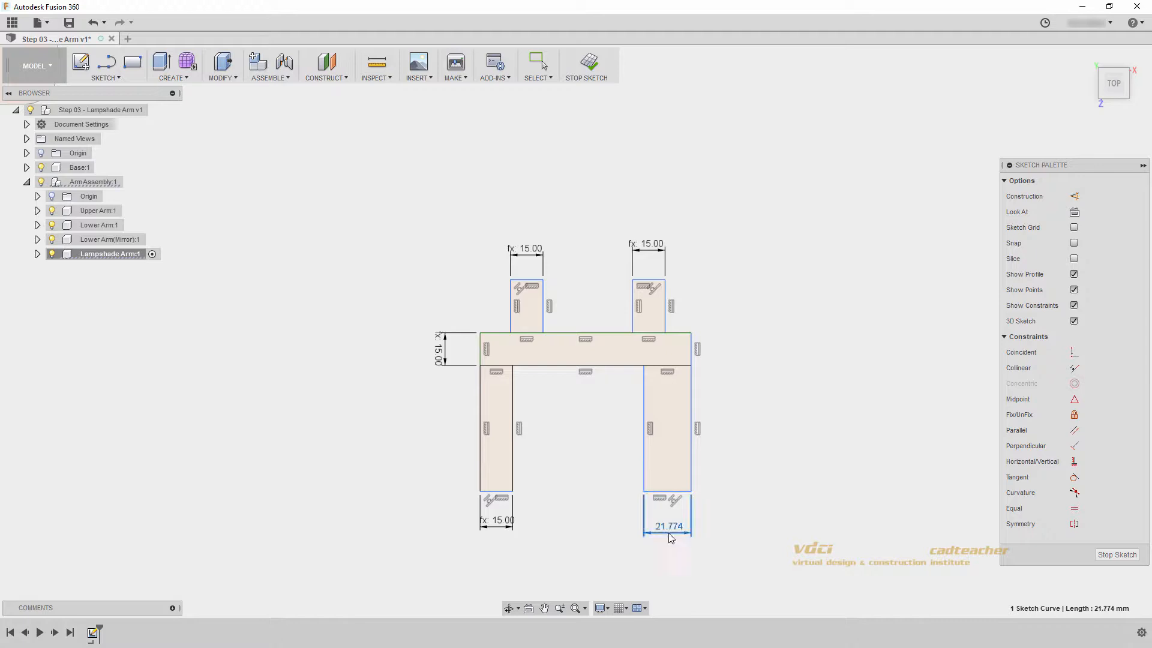
click(443, 355)
key(Return)
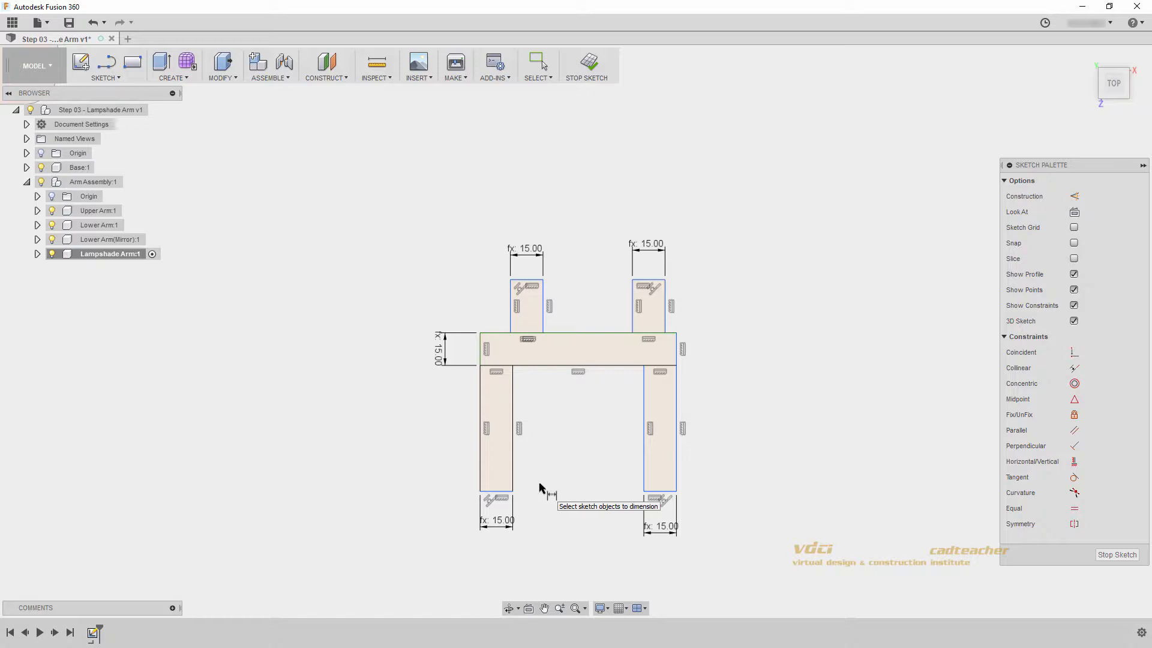
- Dimension the gap between the inner edges of the two lower rectangles as 90 mm
click(513, 458)
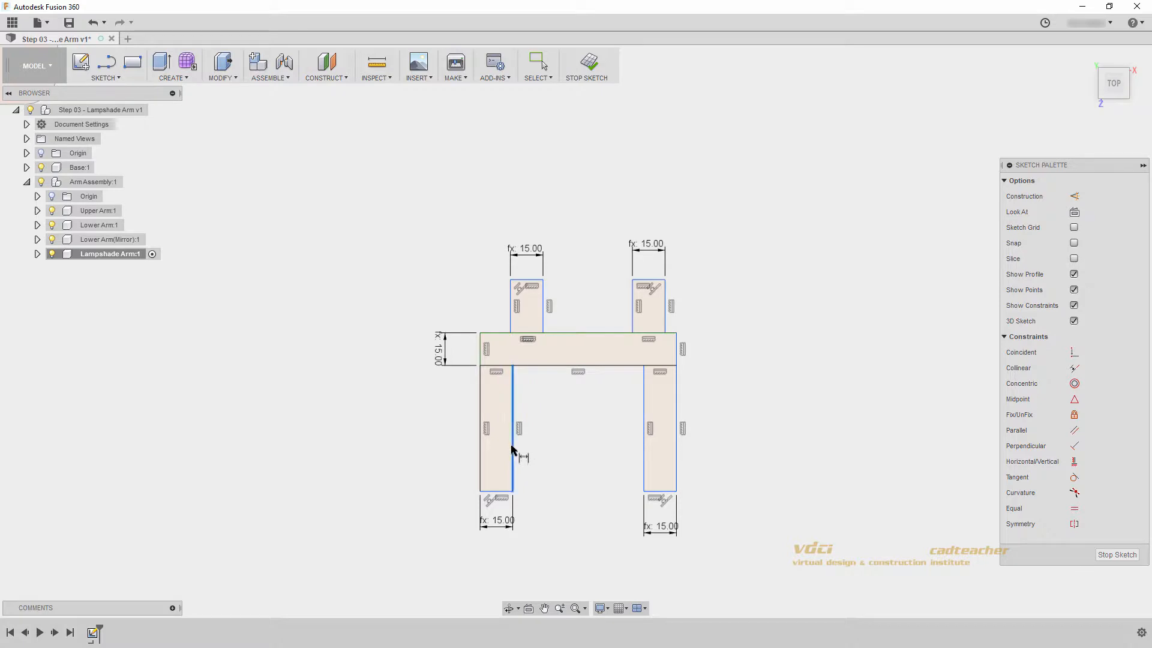
click(643, 436)
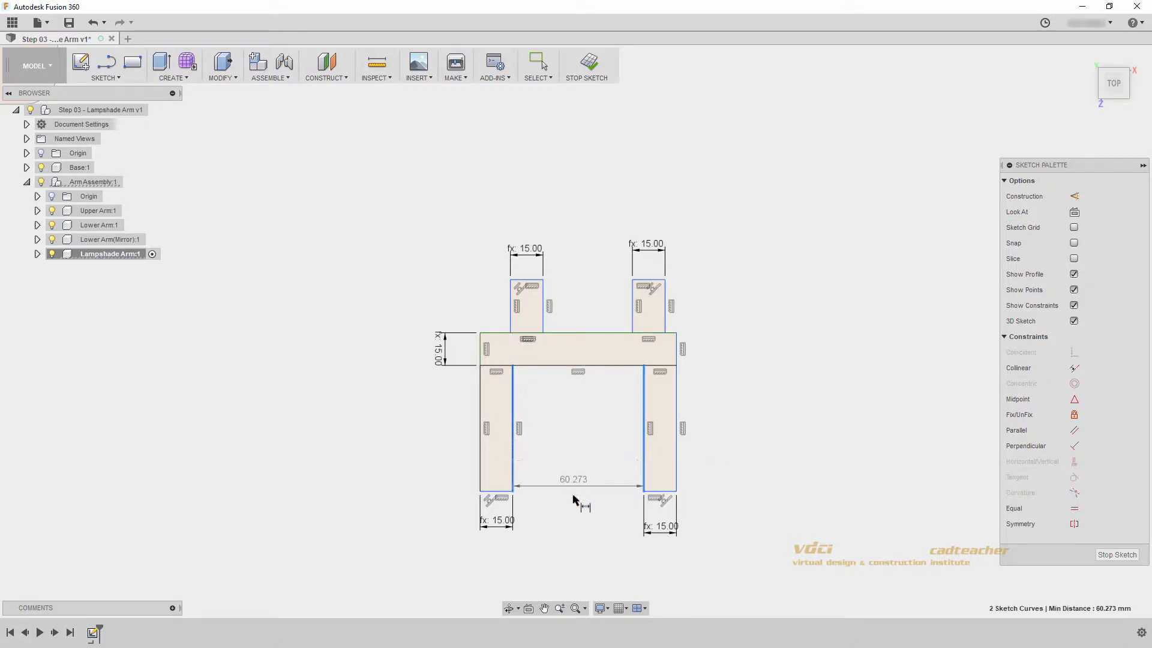
click(572, 524)
text(90)
key(Return)
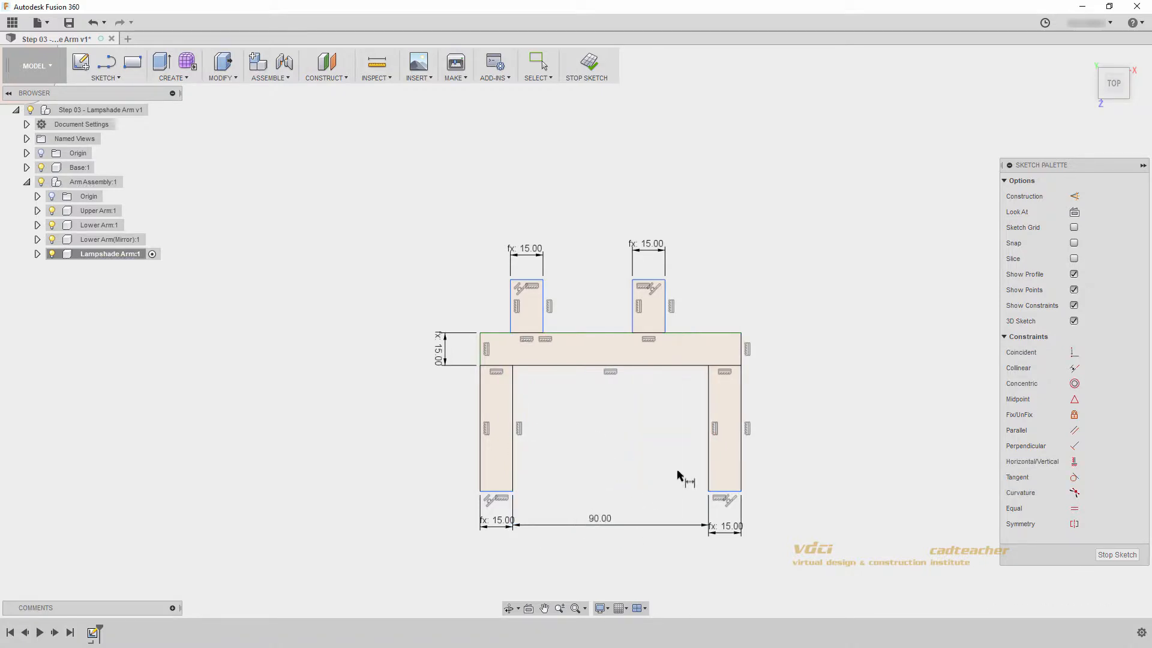
- Dimension the outer edge of the lower right rectangle as 70 mm long
scroll(636, 486, down, 1)
middle_drag(620, 478, 568, 442)
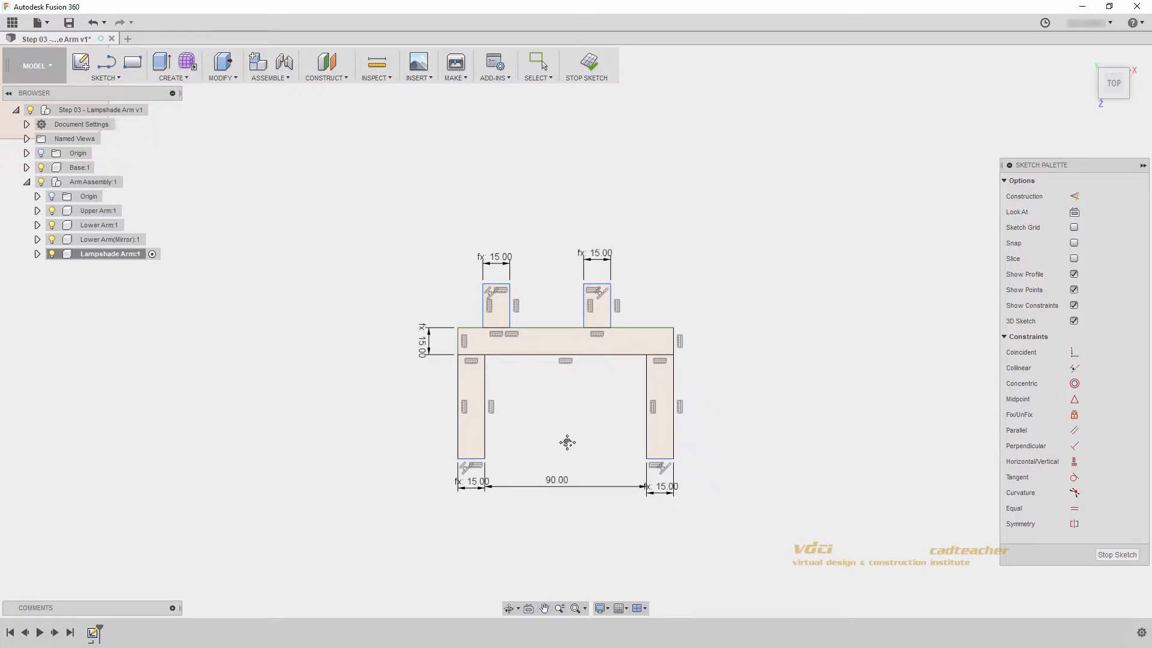
click(673, 389)
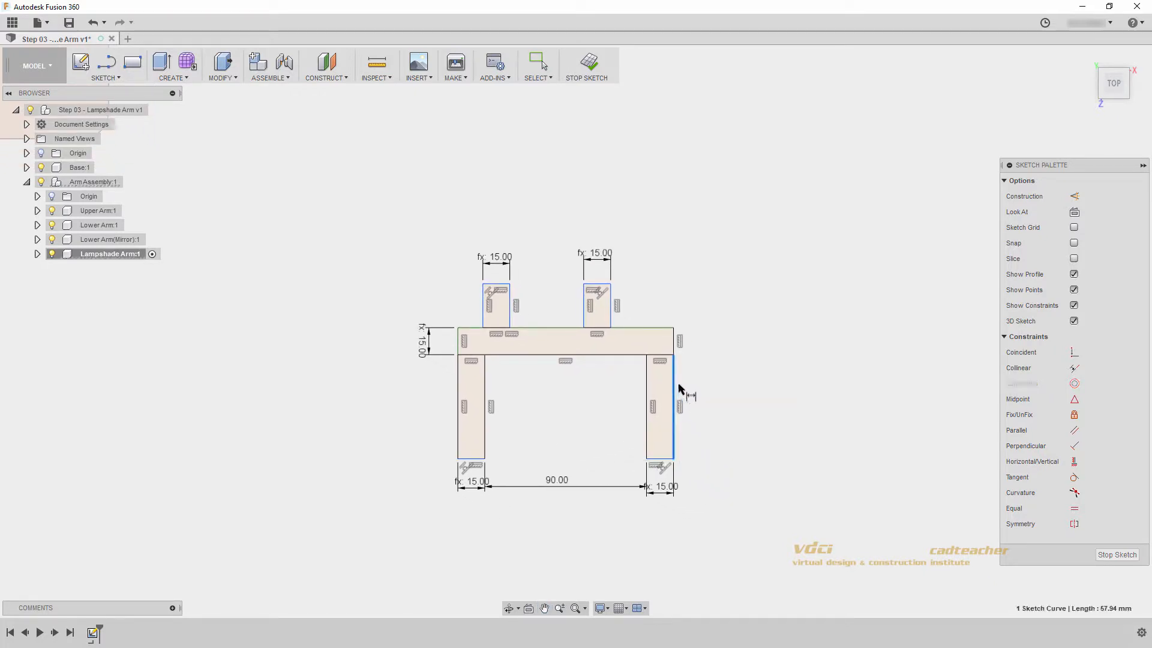
click(714, 401)
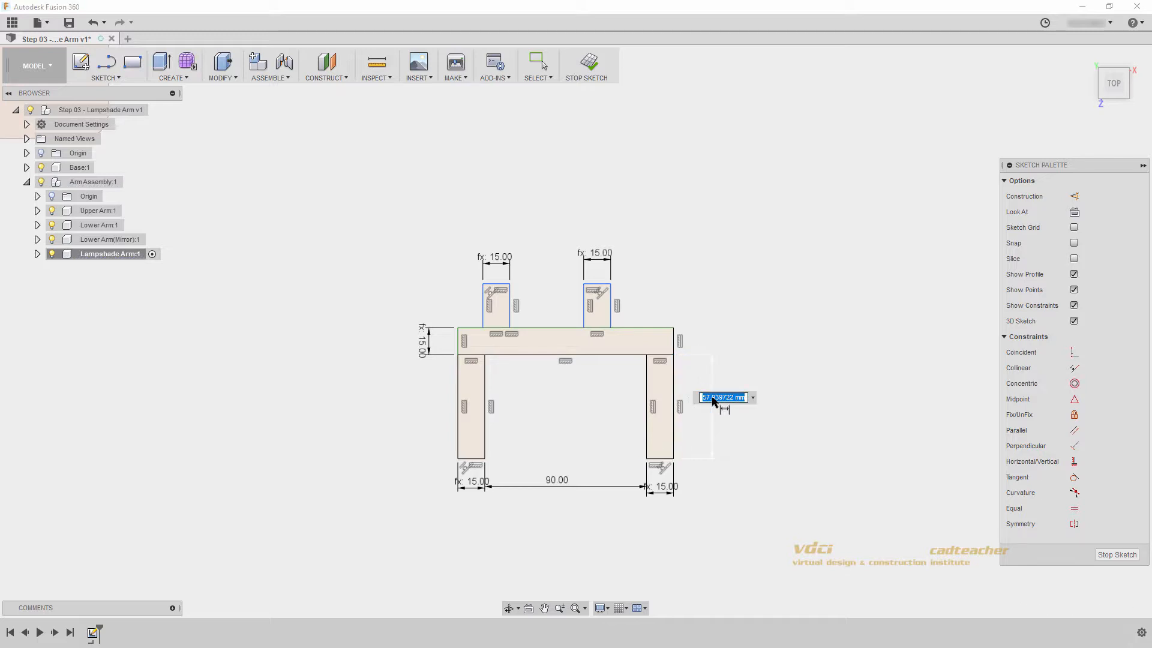
text(70)
key(Return)
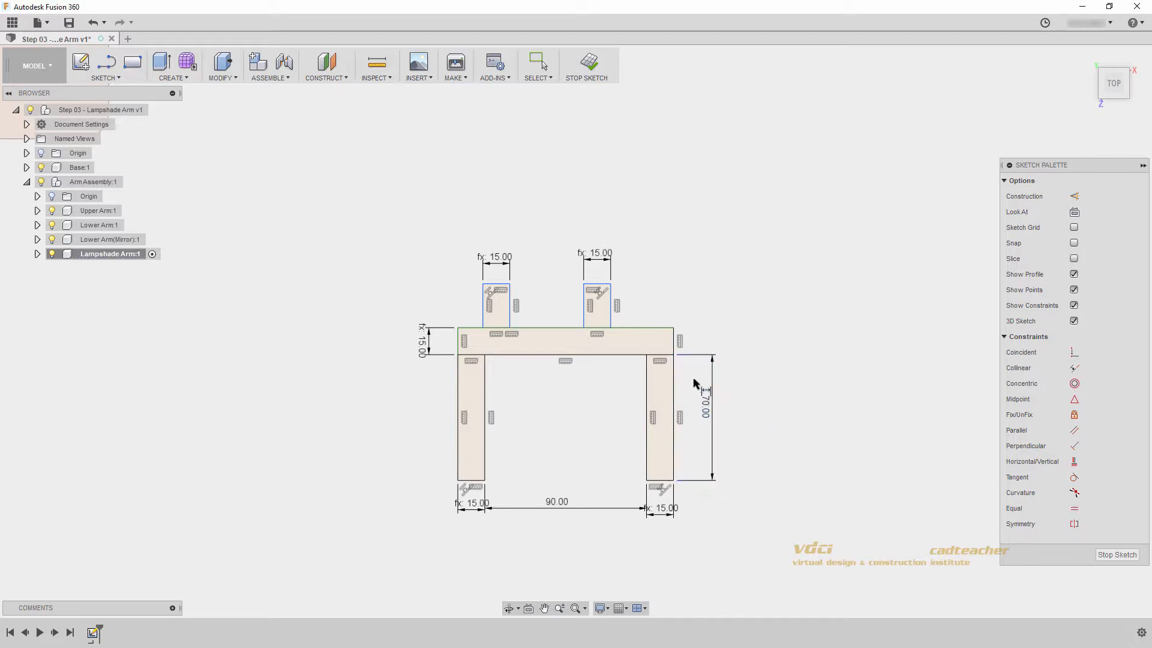
- Dimension the outer edge of the upper right rectangle as 45 mm high
click(611, 309)
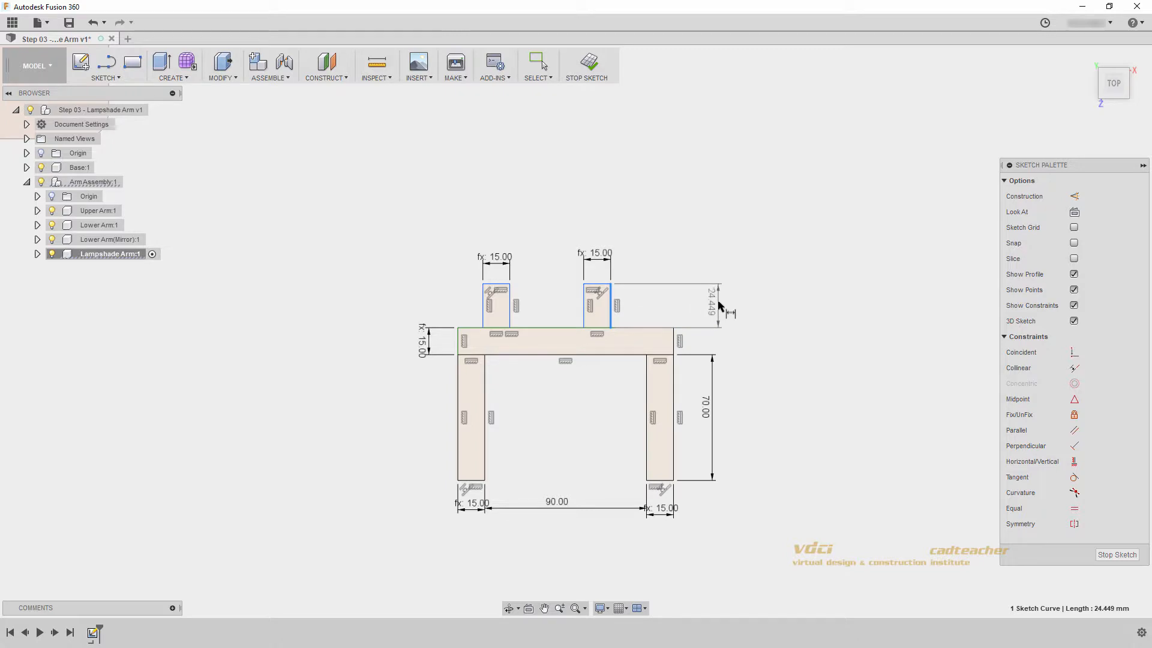
click(720, 305)
text(45)
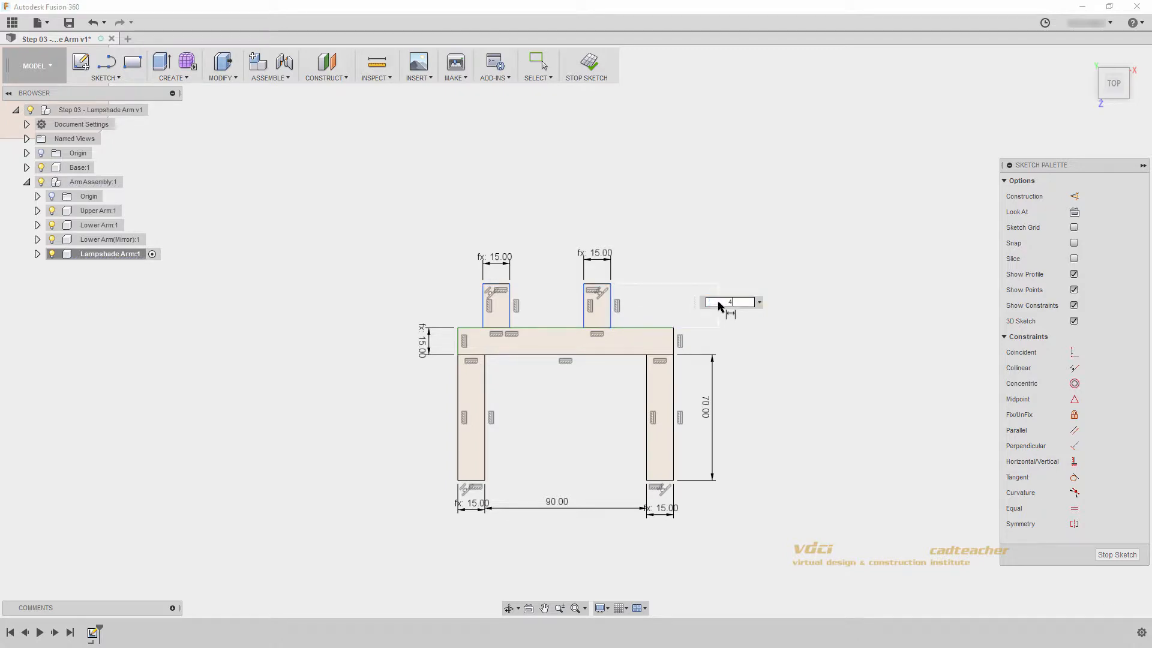
key(Return)
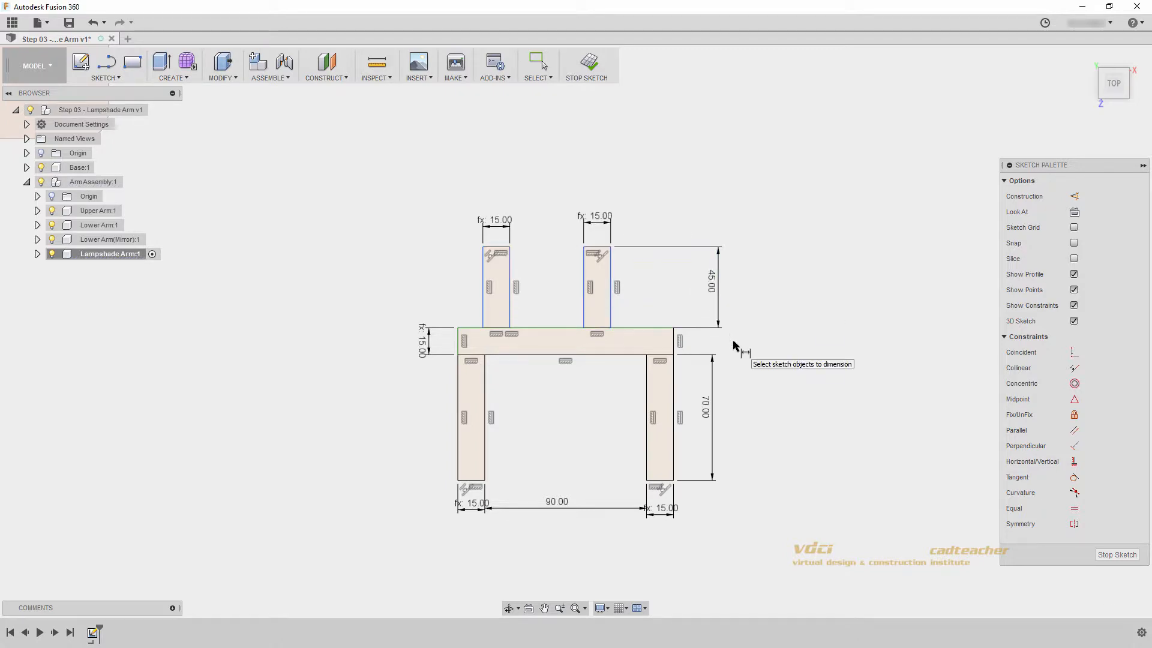
key(Escape)
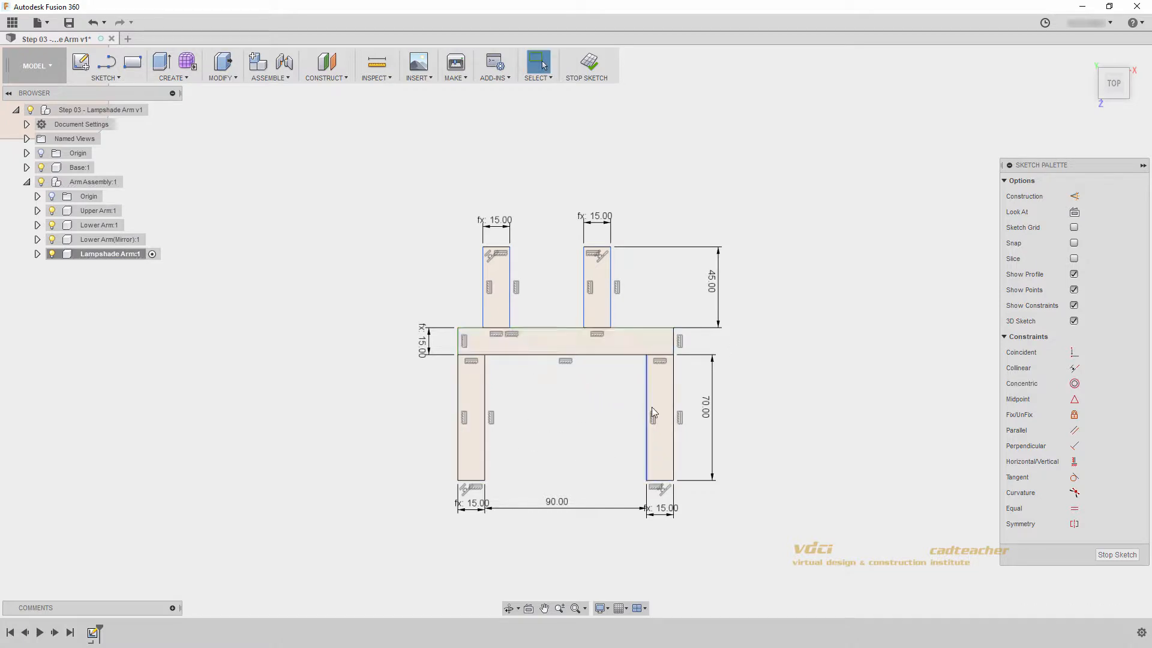
- Shift the two upper rectangles sideways along the horizontal bar to test their freedom of movement
middle_drag(578, 424, 586, 468)
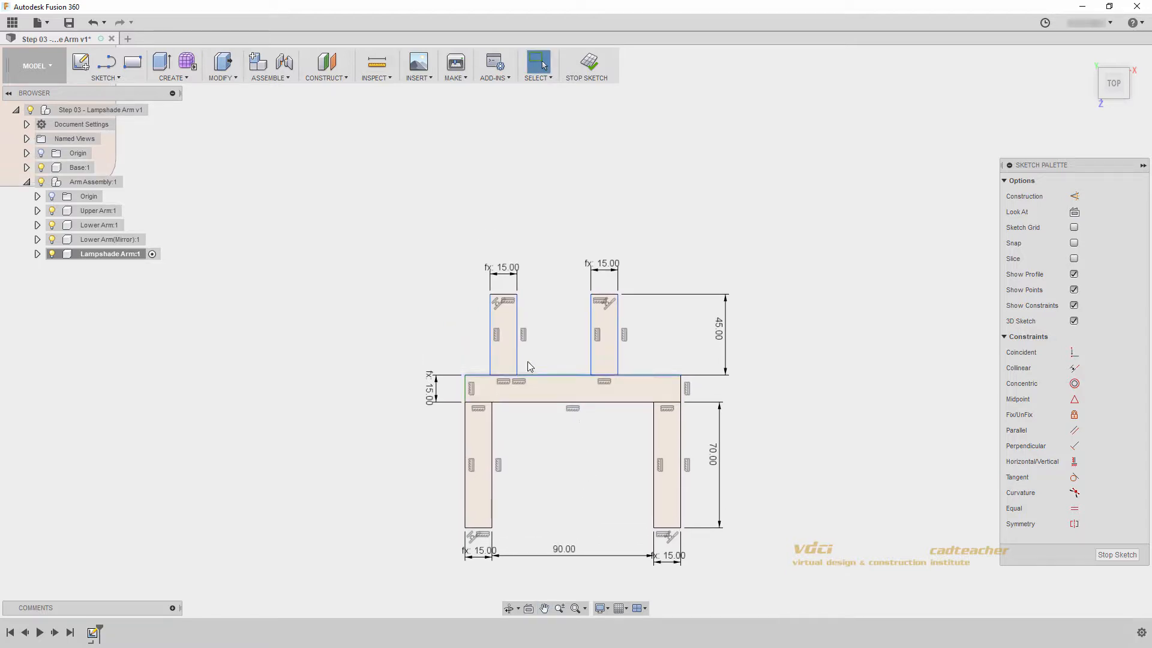
mouse_move(621, 339)
mouse_down()
mouse_move(664, 343)
mouse_move(633, 347)
mouse_up()
mouse_move(518, 333)
mouse_down()
mouse_move(548, 335)
mouse_move(510, 337)
mouse_move(524, 340)
mouse_up()
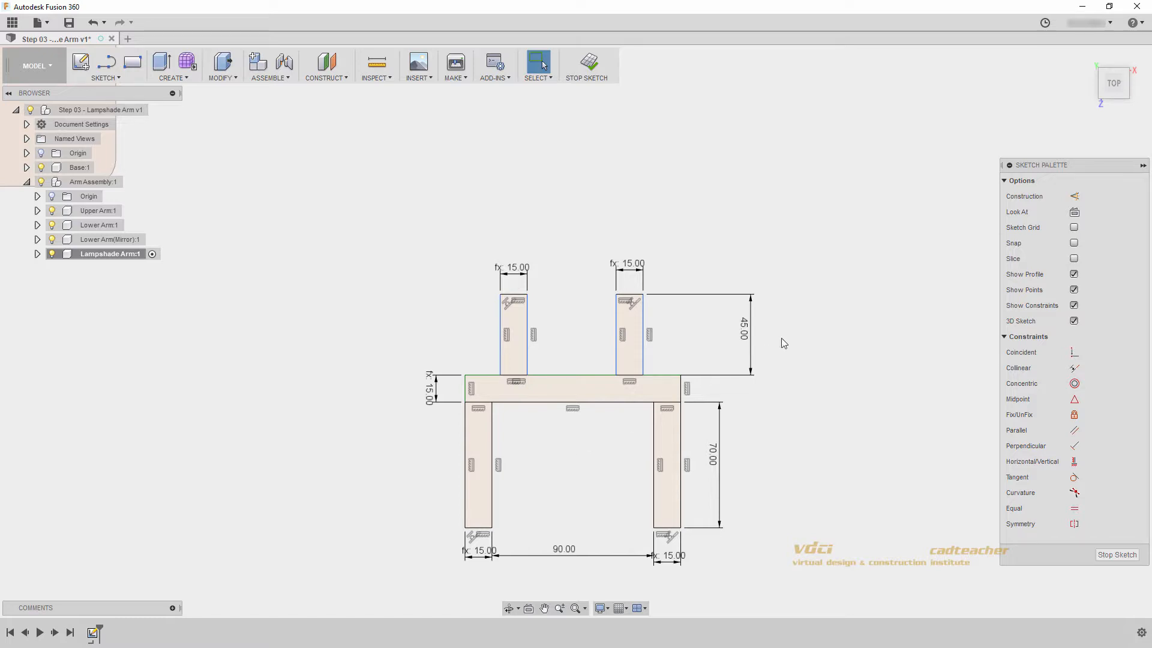
- Draw a vertical construction line between the midpoints of the horizontal bar's upper and lower edges
click(1073, 198)
click(107, 62)
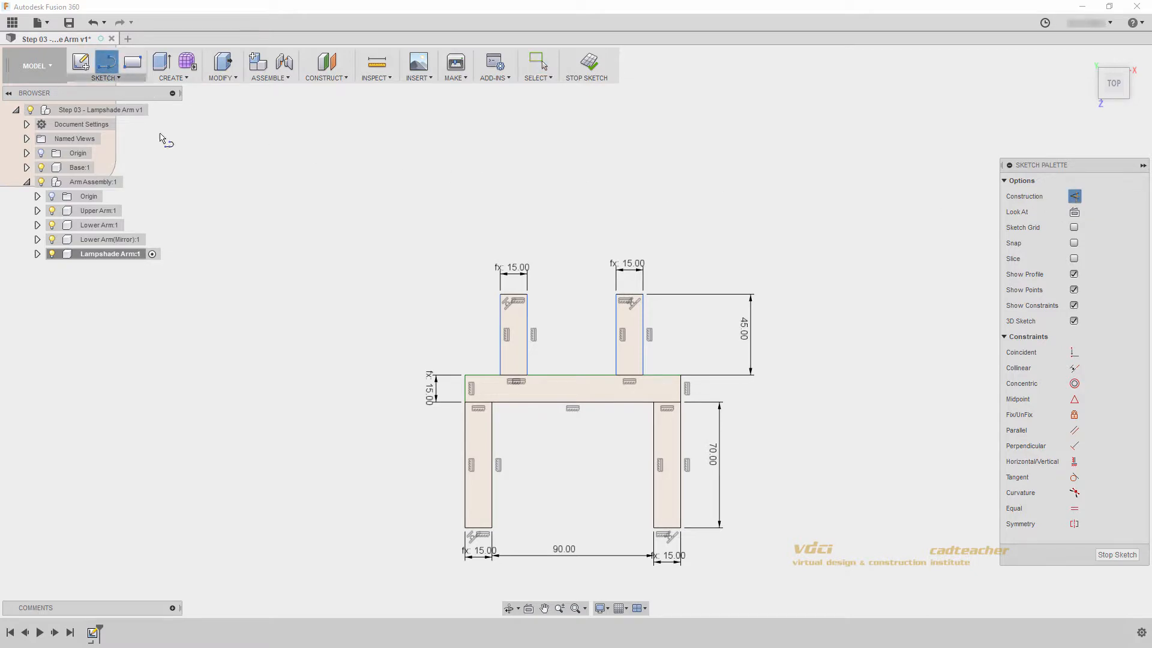
scroll(575, 385, down, 1)
scroll(574, 384, up, 2)
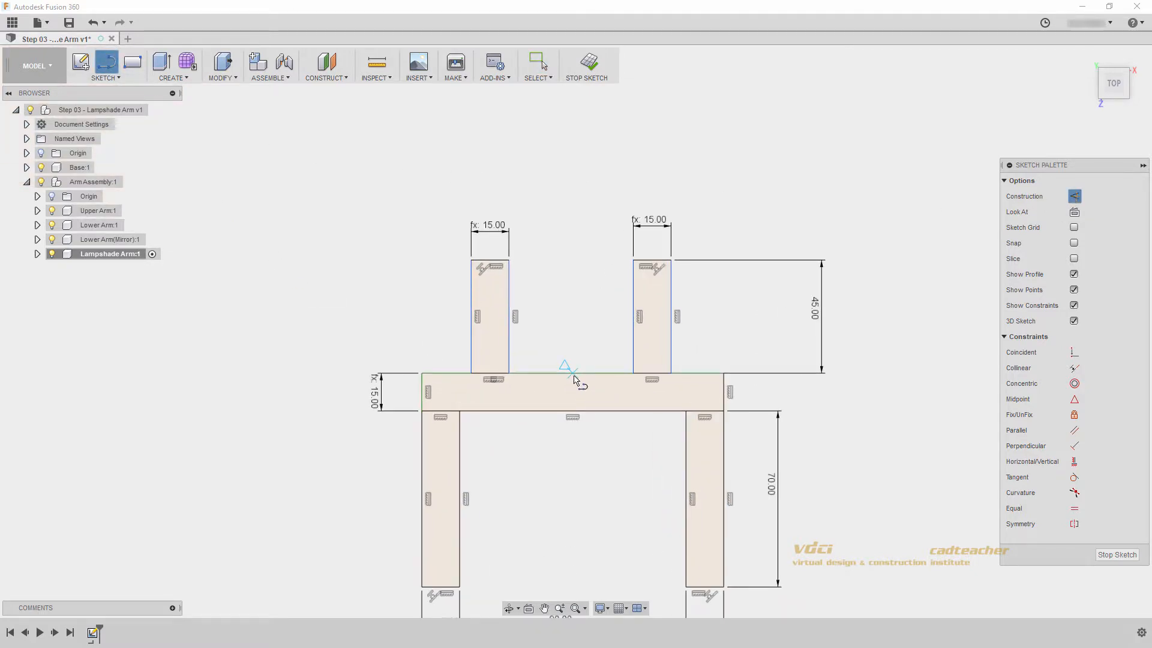
click(573, 374)
click(573, 412)
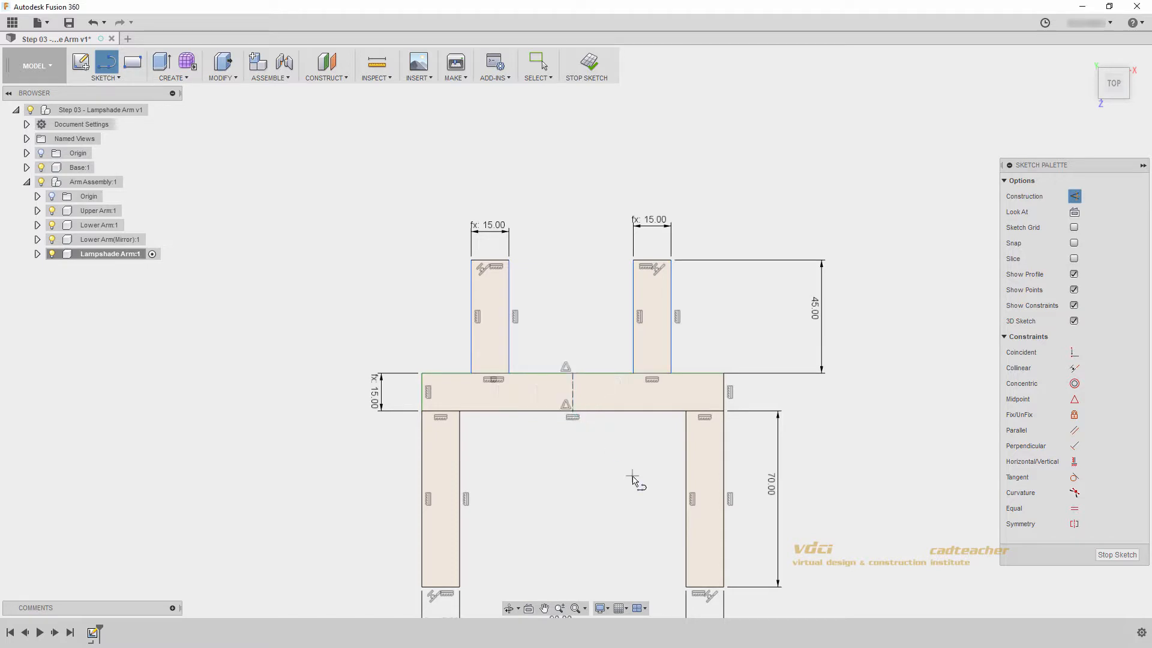
key(Escape)
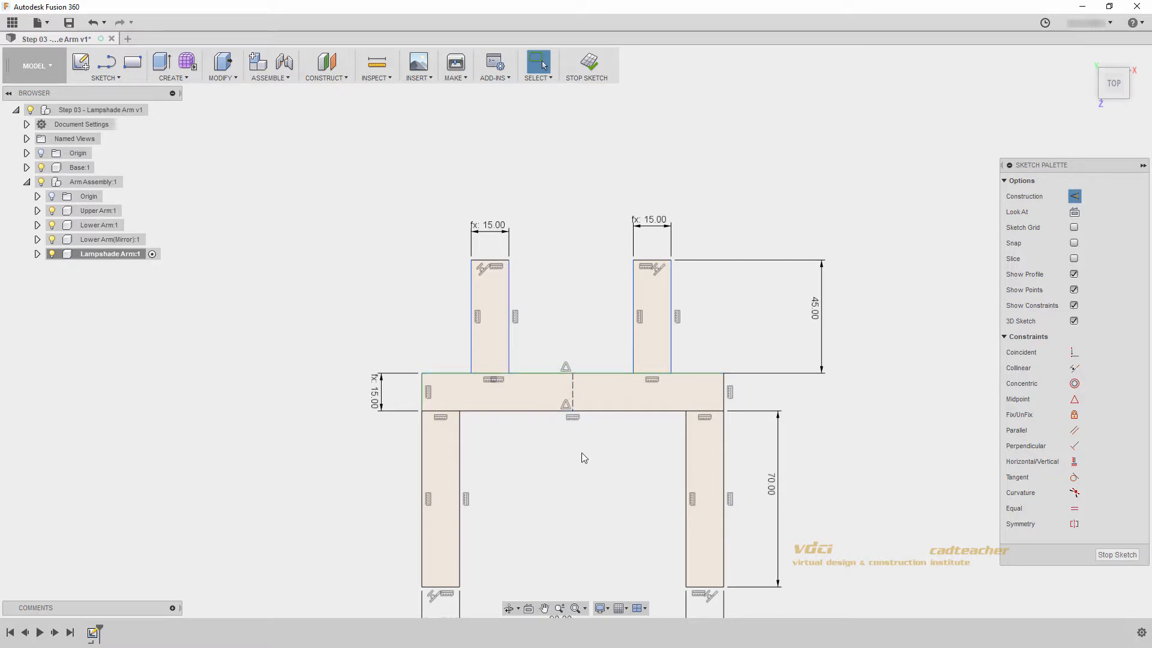
- Make the inner edges of the two upper rectangles symmetric about the construction line and test by moving the right one inward
click(1074, 524)
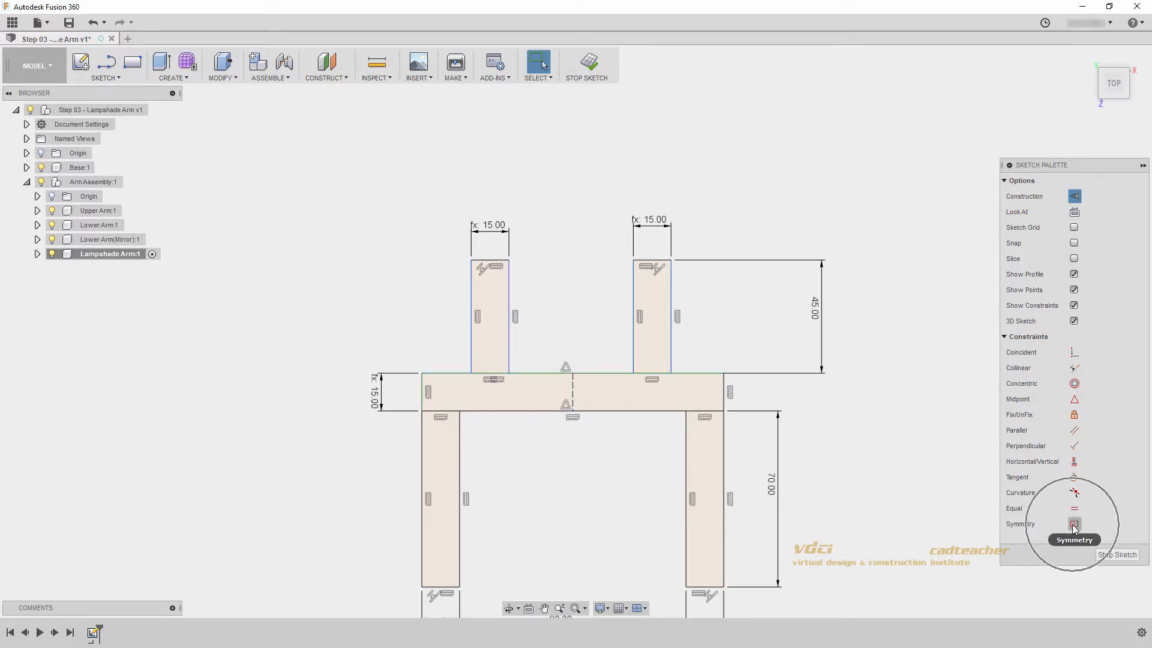
click(509, 303)
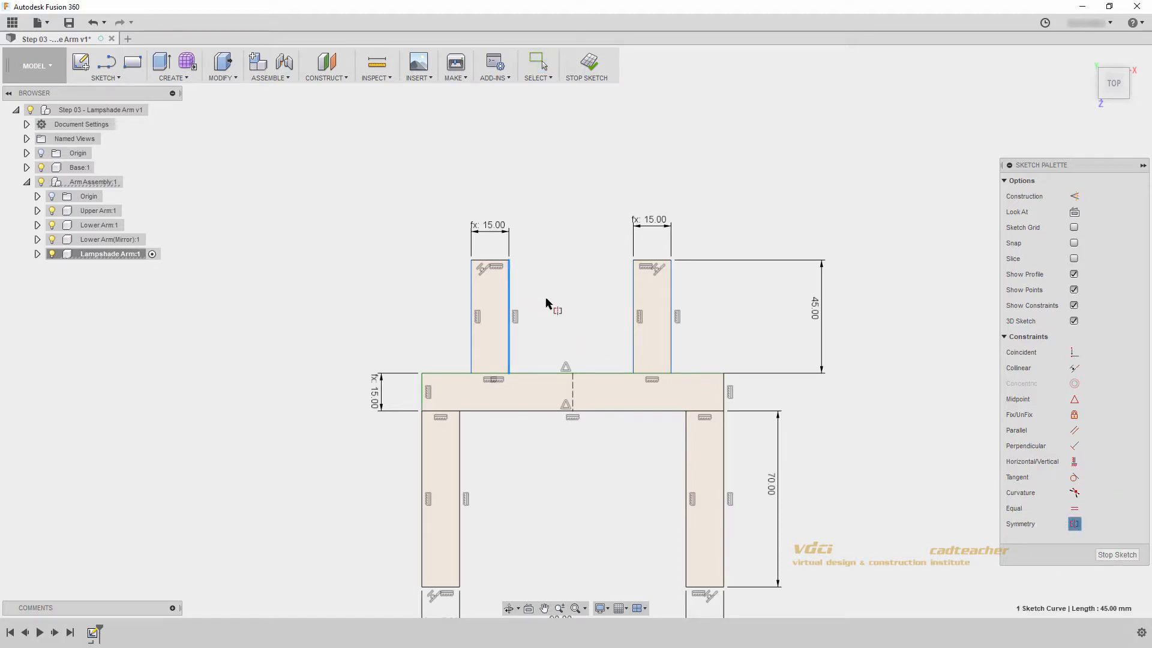
click(634, 299)
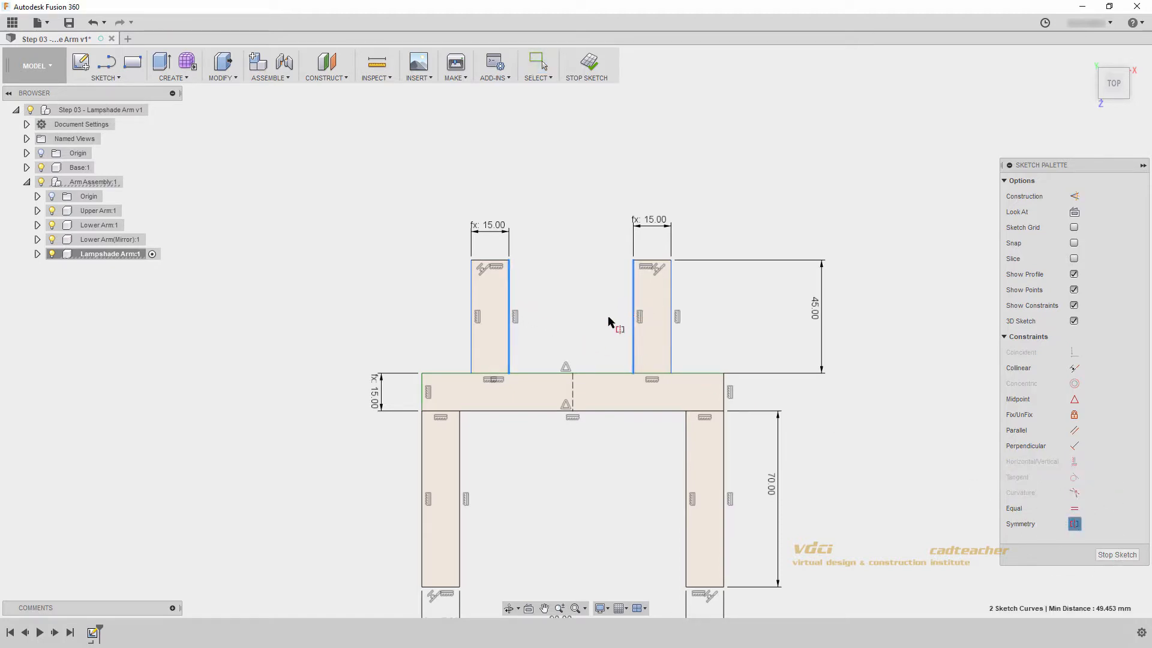
click(572, 396)
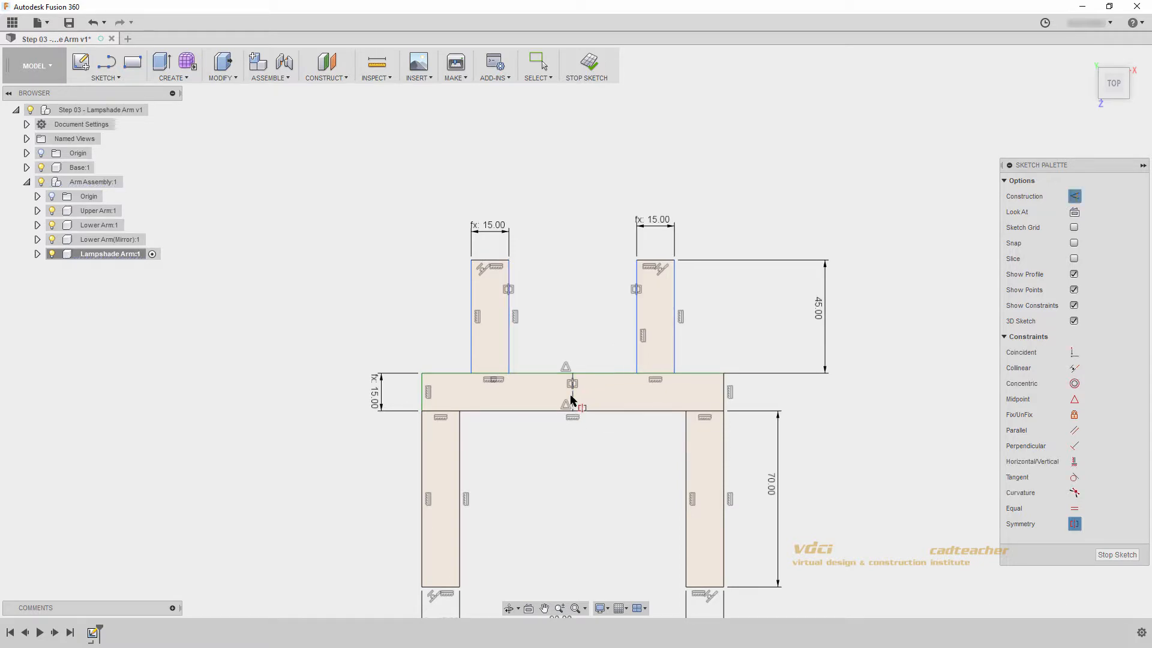
key(Escape)
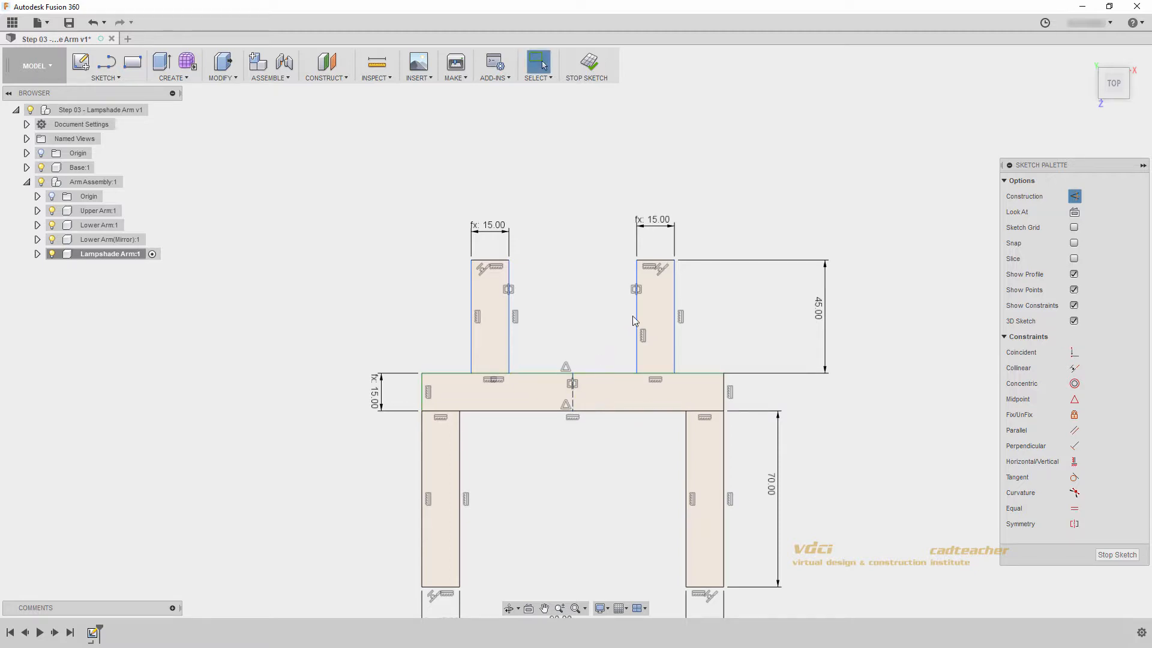
mouse_move(637, 314)
mouse_down()
mouse_move(597, 315)
mouse_move(670, 316)
mouse_move(595, 319)
mouse_move(647, 319)
mouse_move(625, 319)
mouse_up()
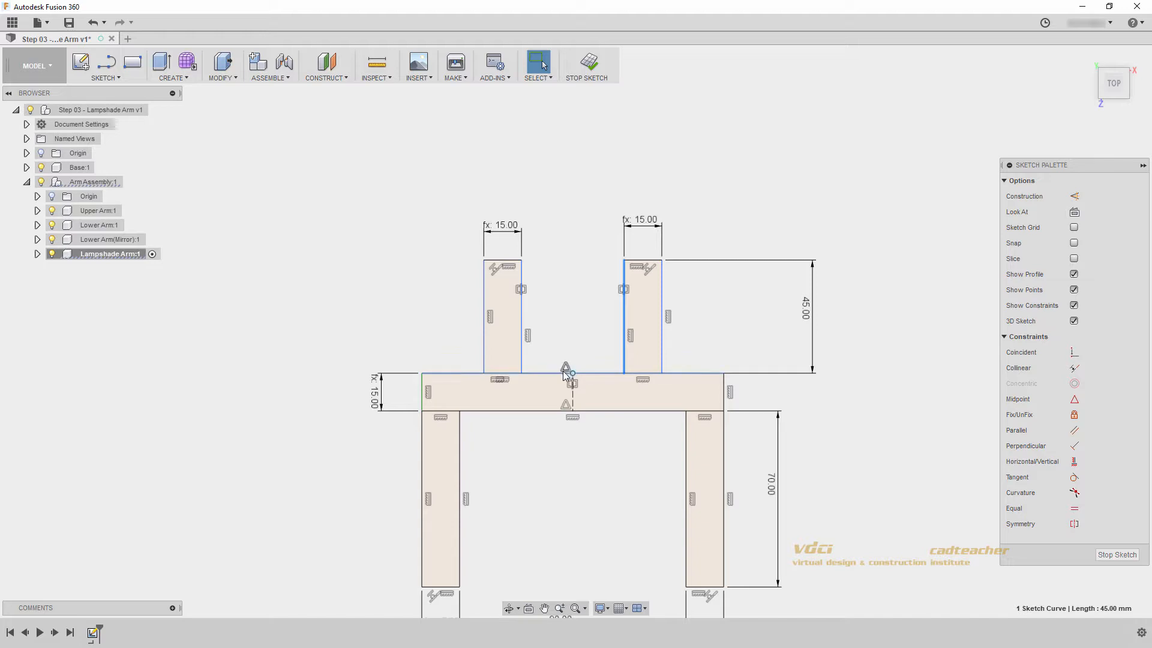
click(589, 443)
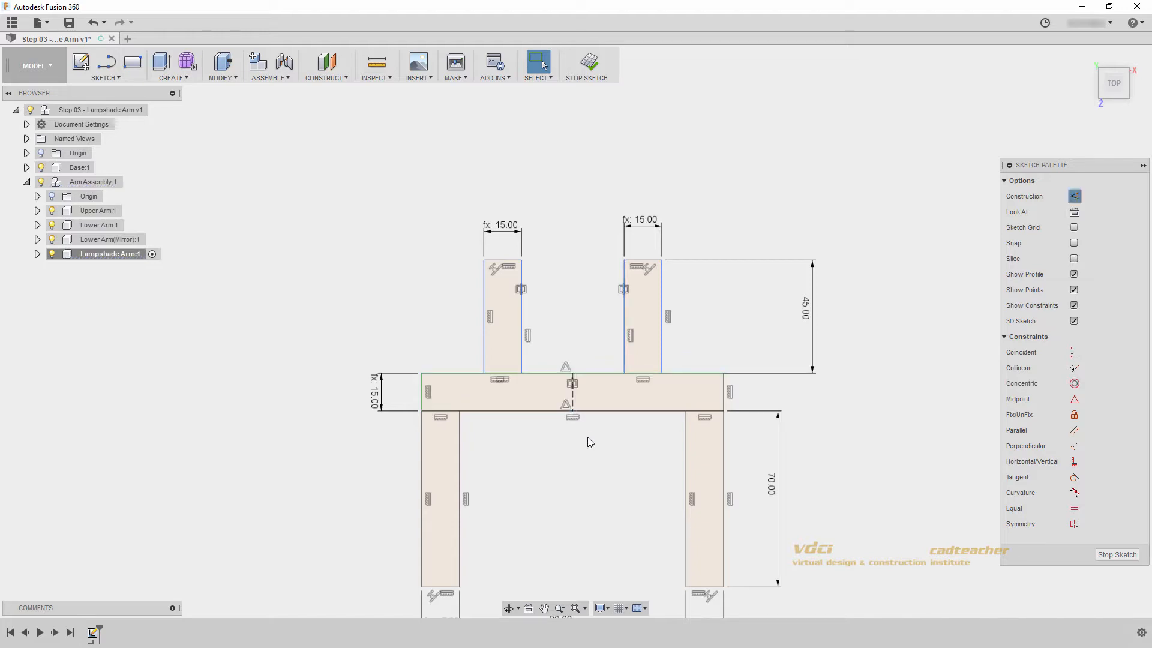
- Dimension the gap between the inner edges of the two upper rectangles with the user parameter w
key(d)
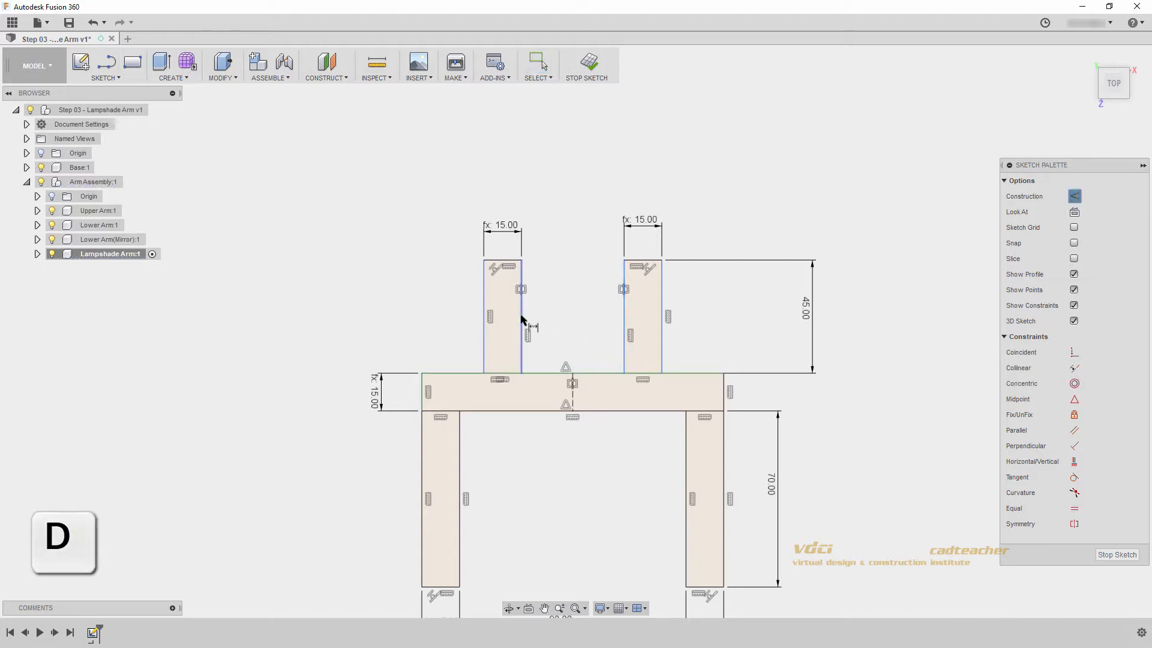
click(521, 290)
click(624, 305)
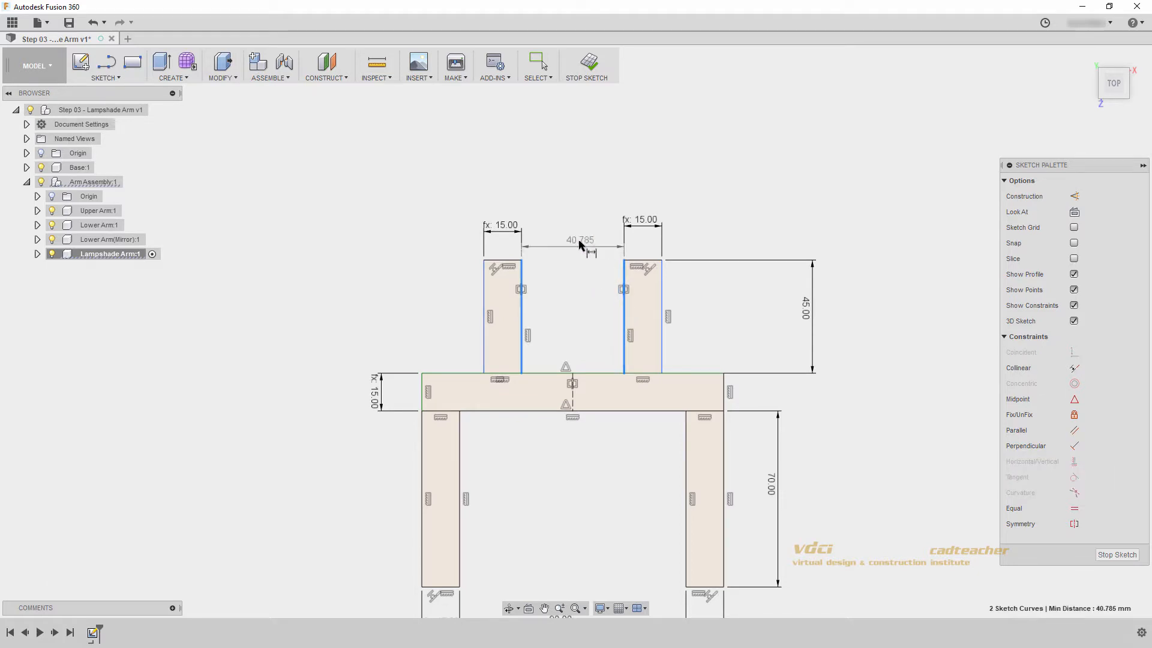
click(579, 231)
text(w)
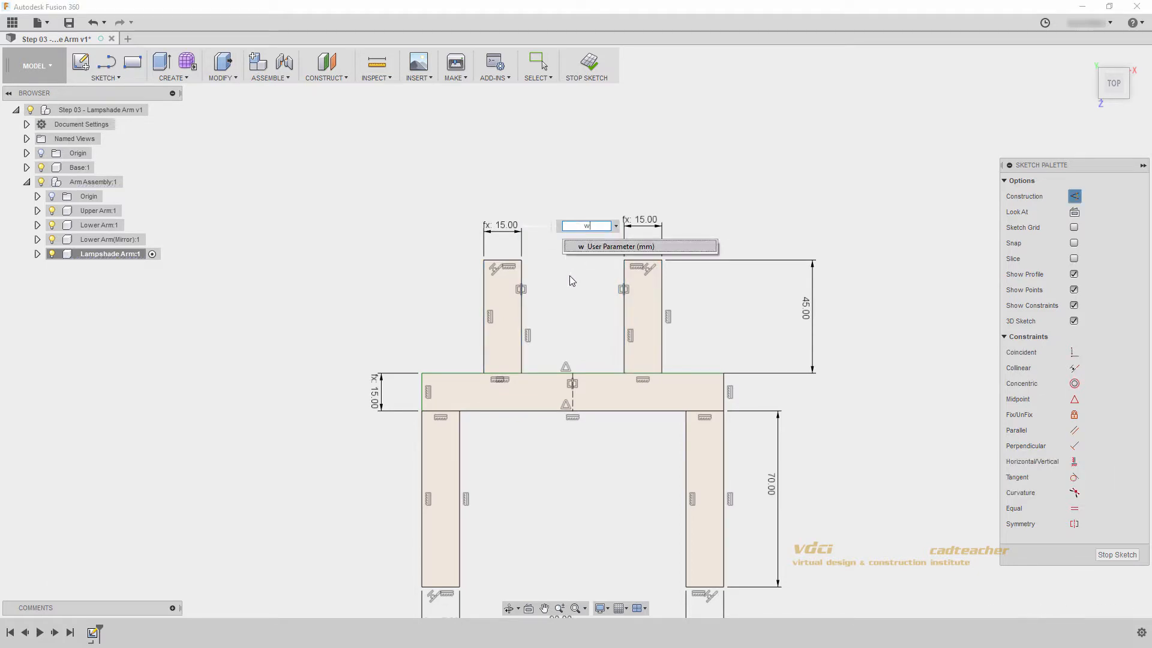
key(Return)
key(Return)
key(Escape)
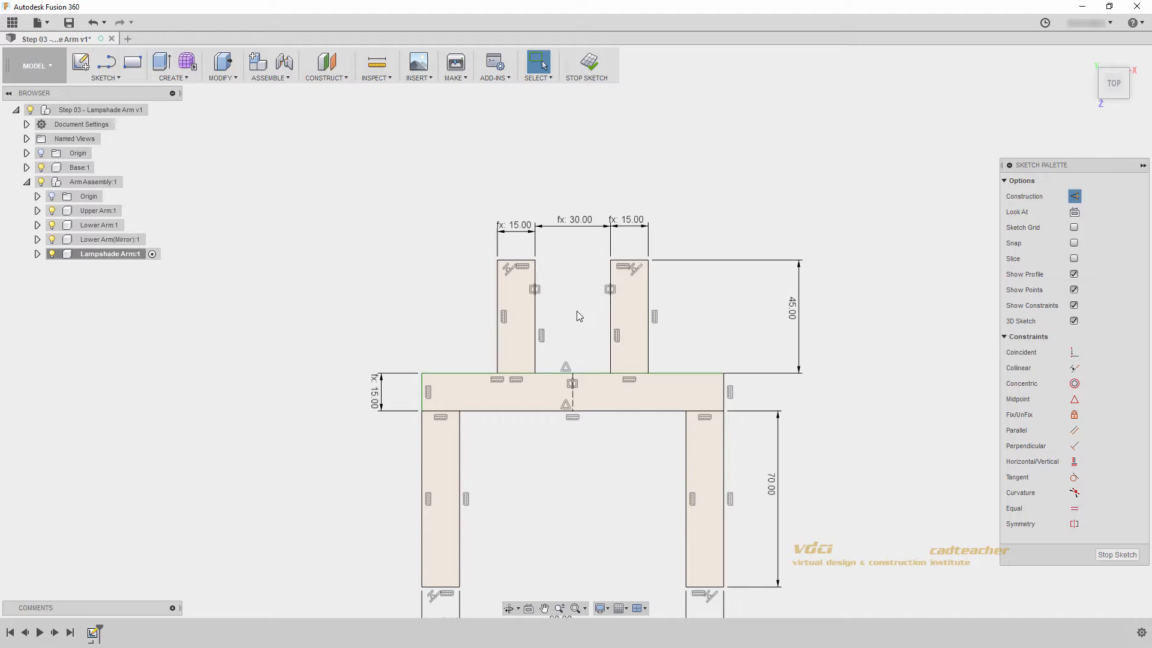
scroll(590, 386, down, 2)
middle_drag(592, 388, 629, 311)
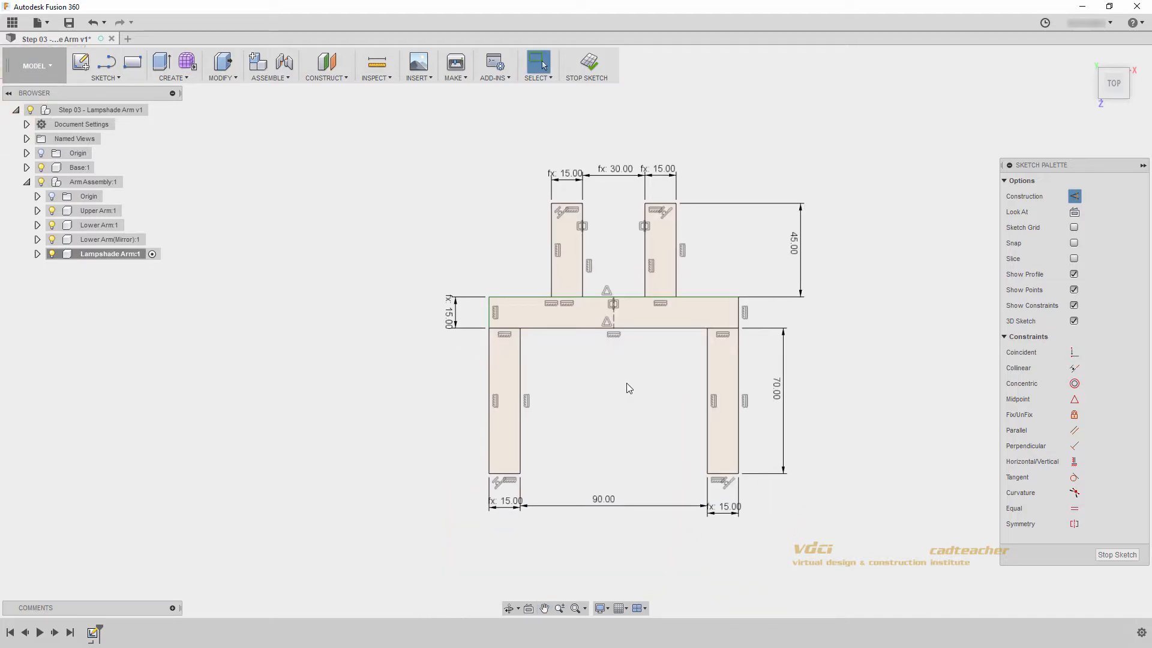
- Finish the sketch and extrude the horizontal bar's profile upward by the user parameter w as a new body
click(588, 63)
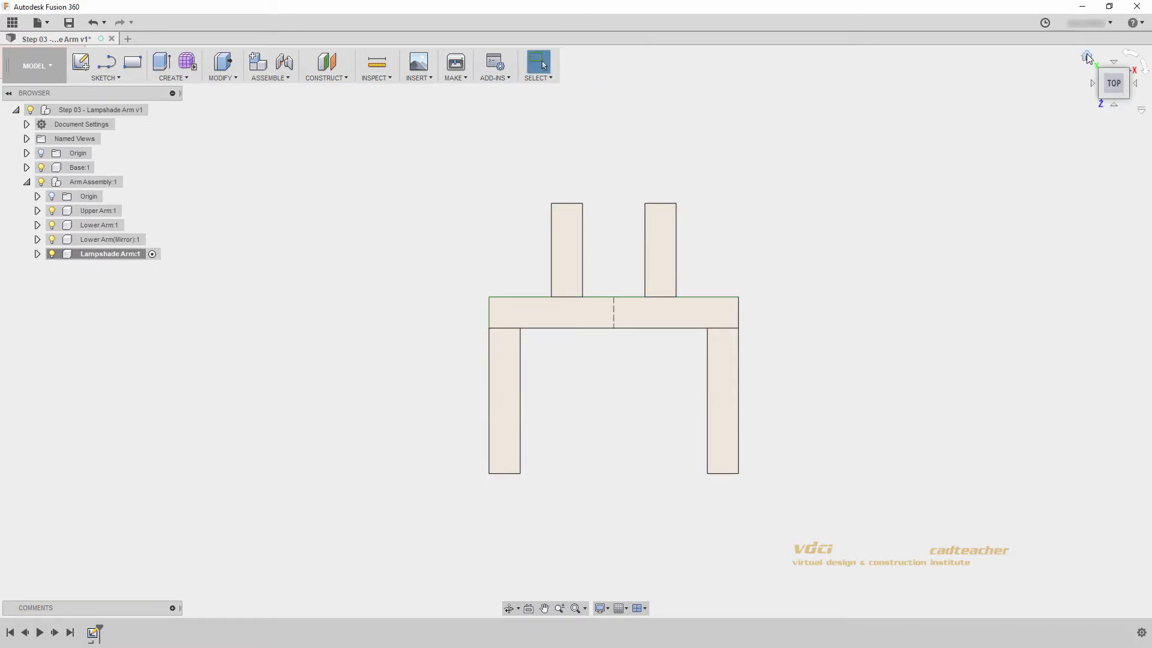
click(1087, 55)
middle_drag(650, 352, 646, 290)
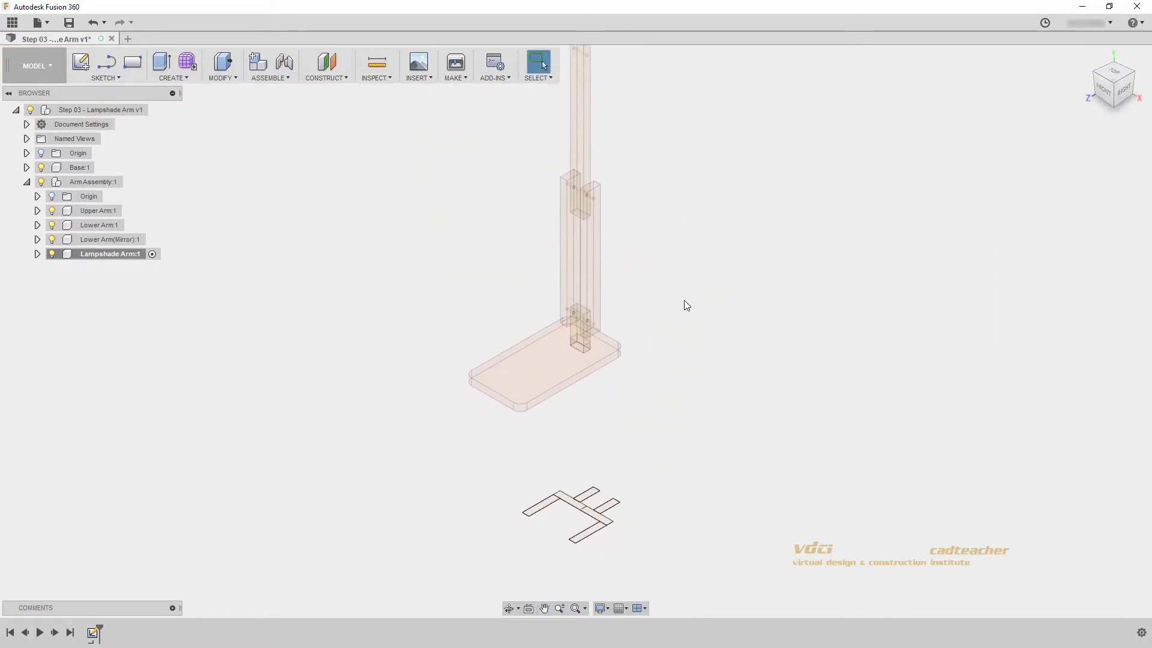
click(166, 68)
click(568, 501)
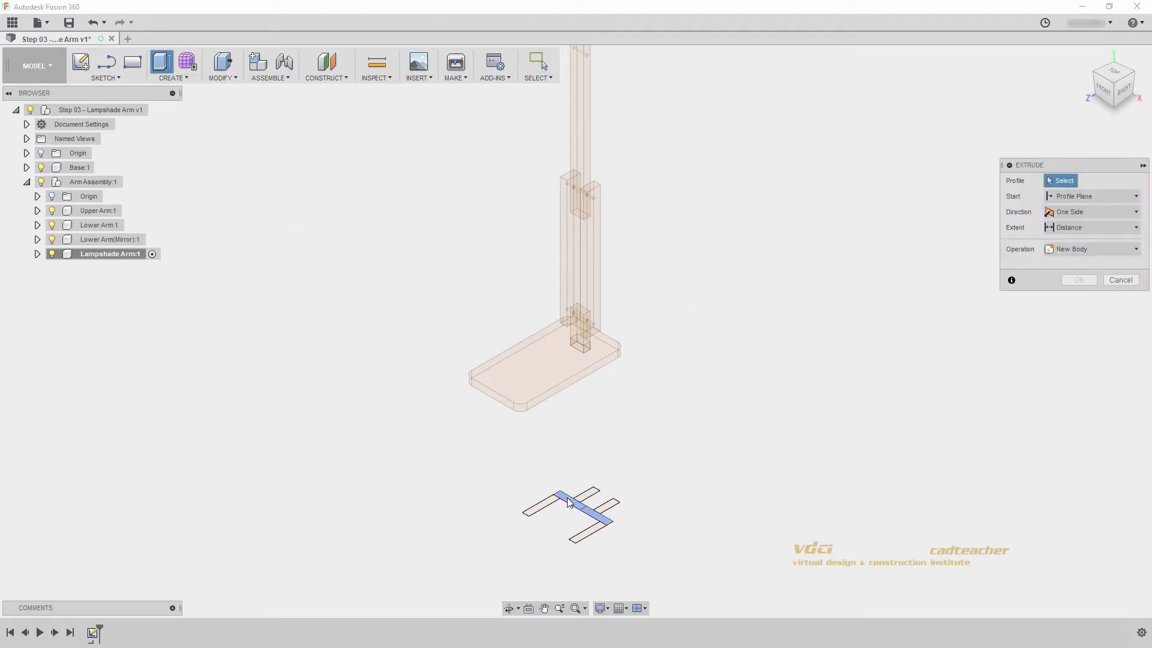
scroll(609, 510, up, 5)
middle_drag(600, 483, 586, 449)
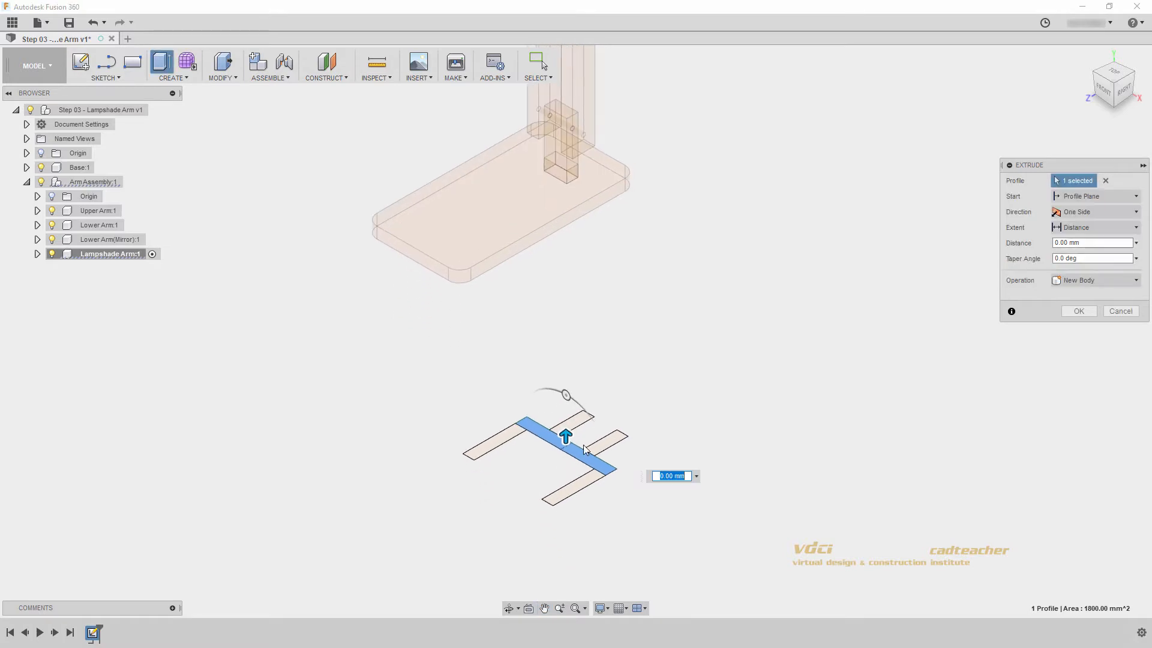
drag(564, 433, 563, 384)
text(w)
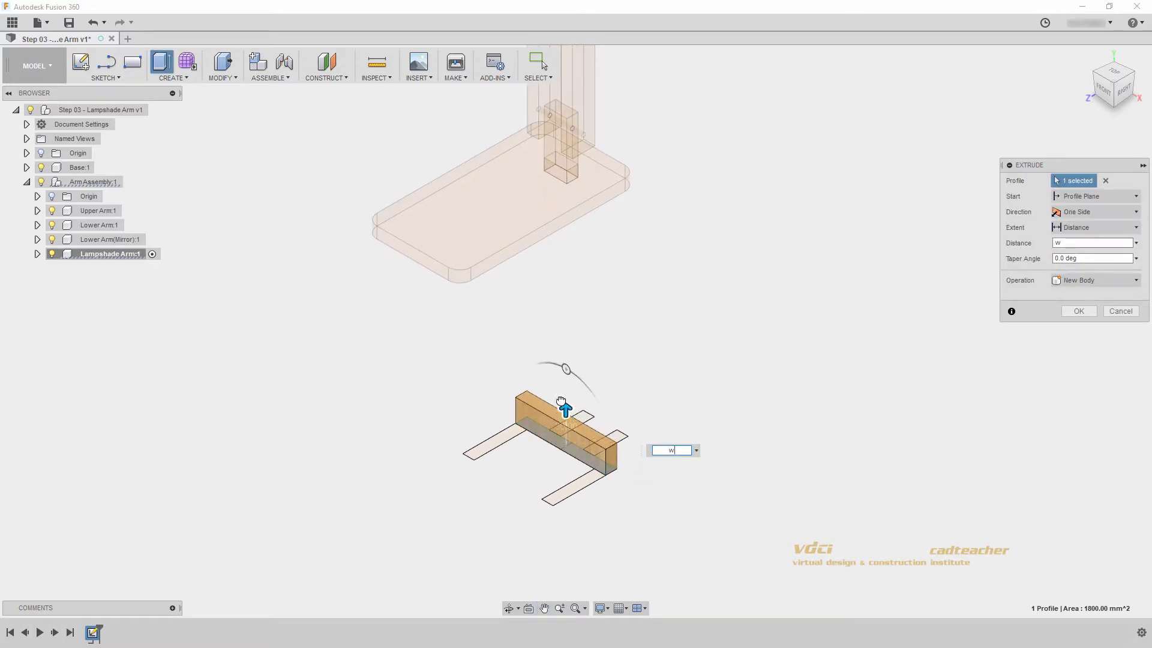
key(Return)
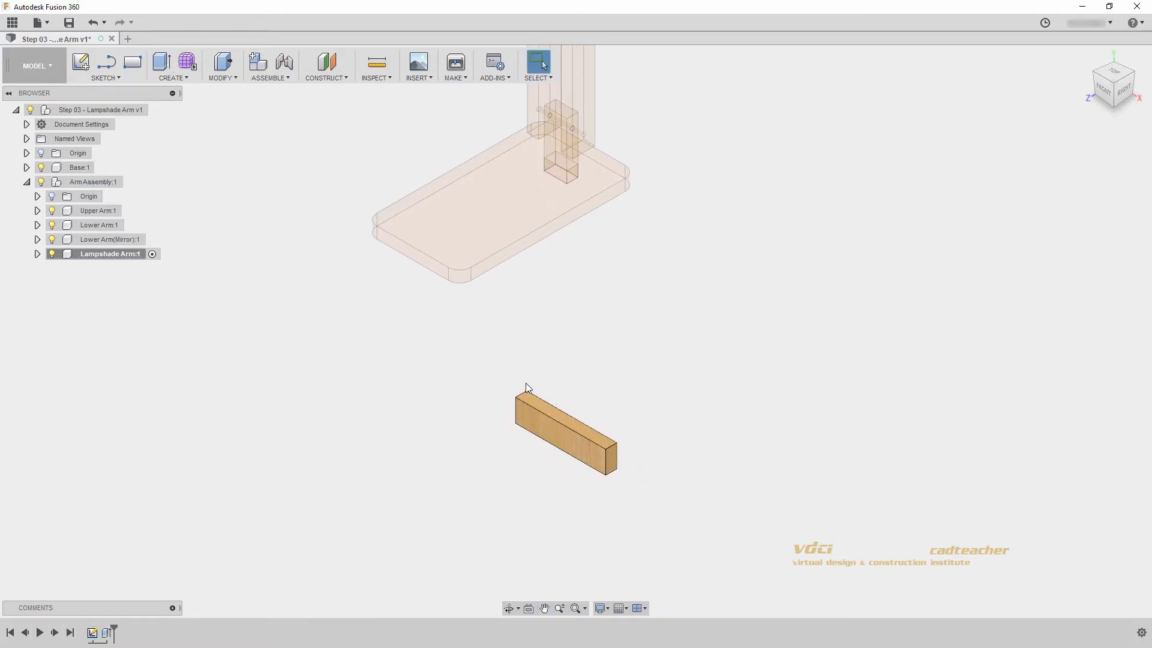
- Make the Lampshade Arm component's Sketch1 visible again
click(37, 253)
click(48, 297)
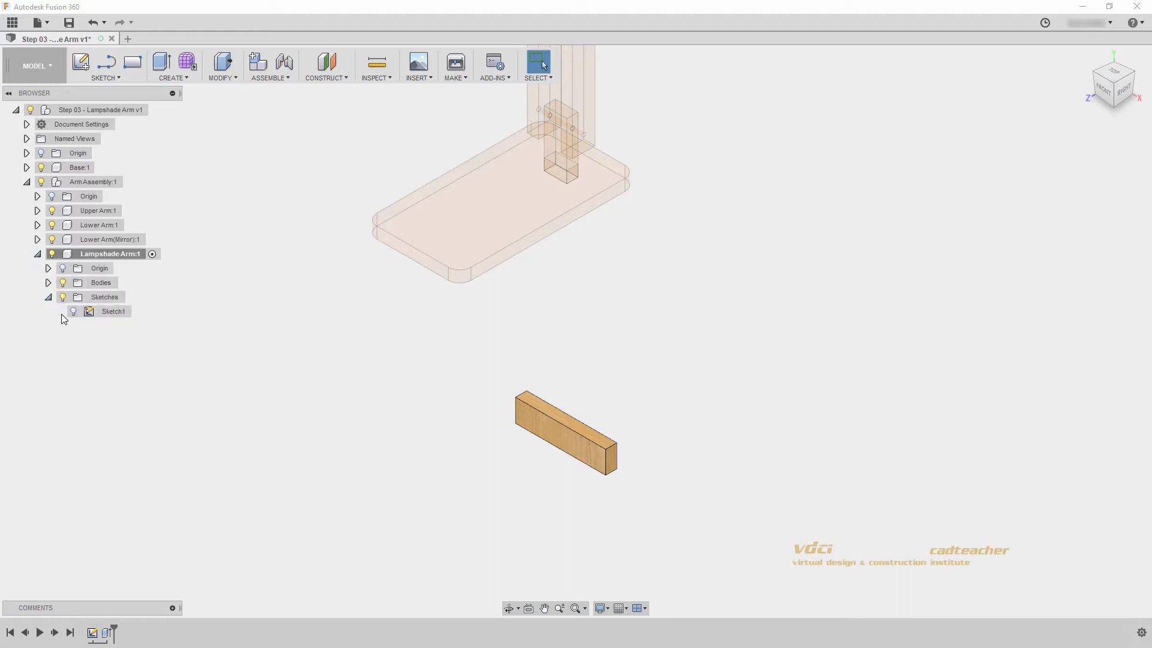
click(73, 312)
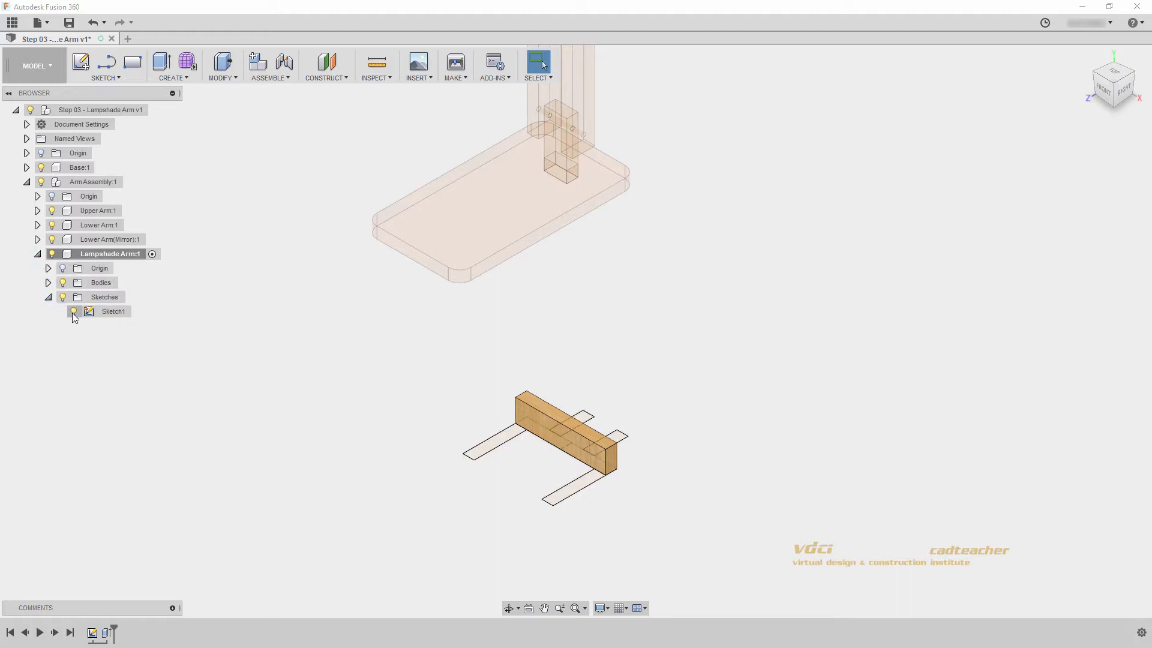
- Extrude the four remaining rectangles upward by w with the New Body operation, and hide Sketch1
click(167, 67)
click(491, 442)
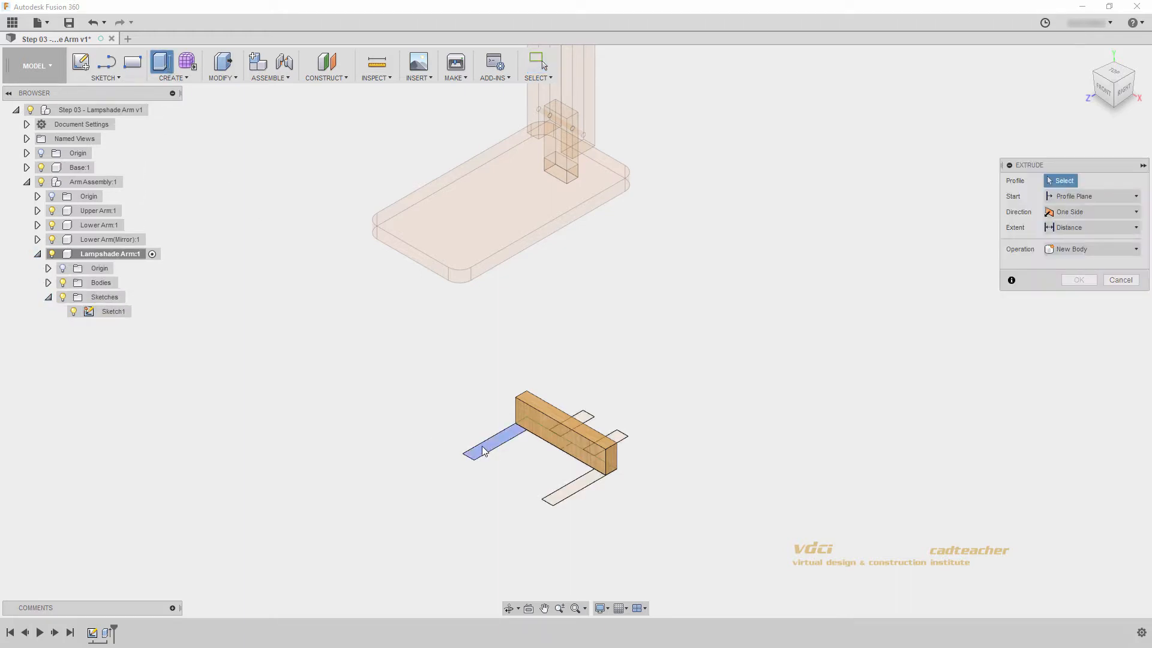
click(573, 489)
click(618, 436)
click(585, 417)
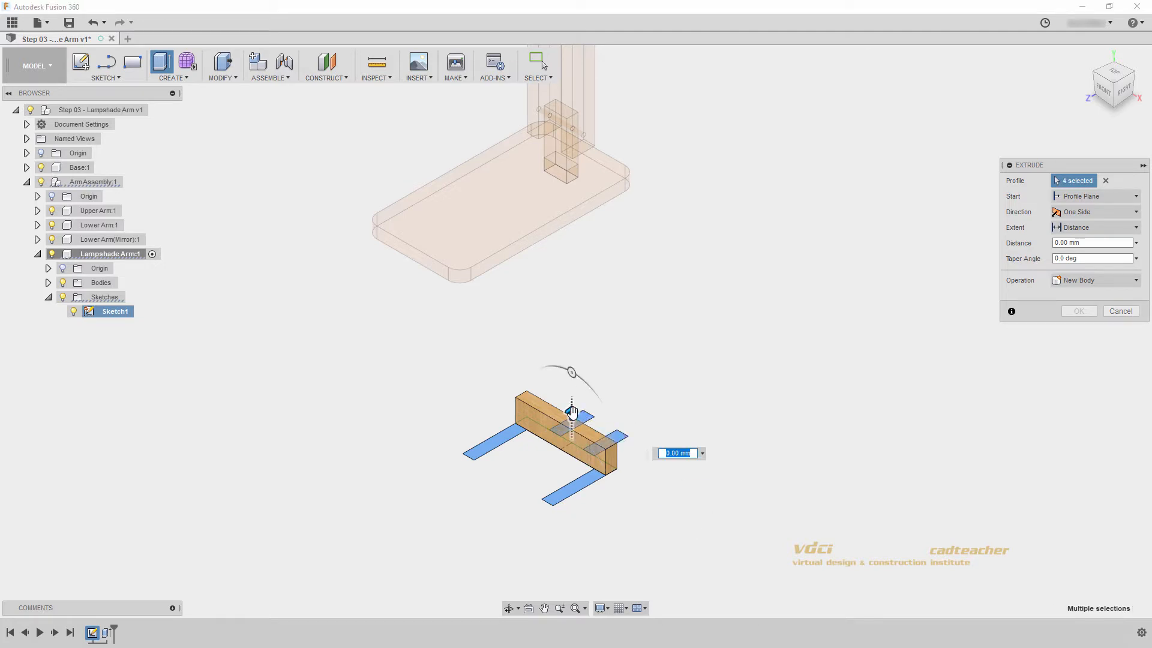
drag(570, 405, 569, 390)
text(w)
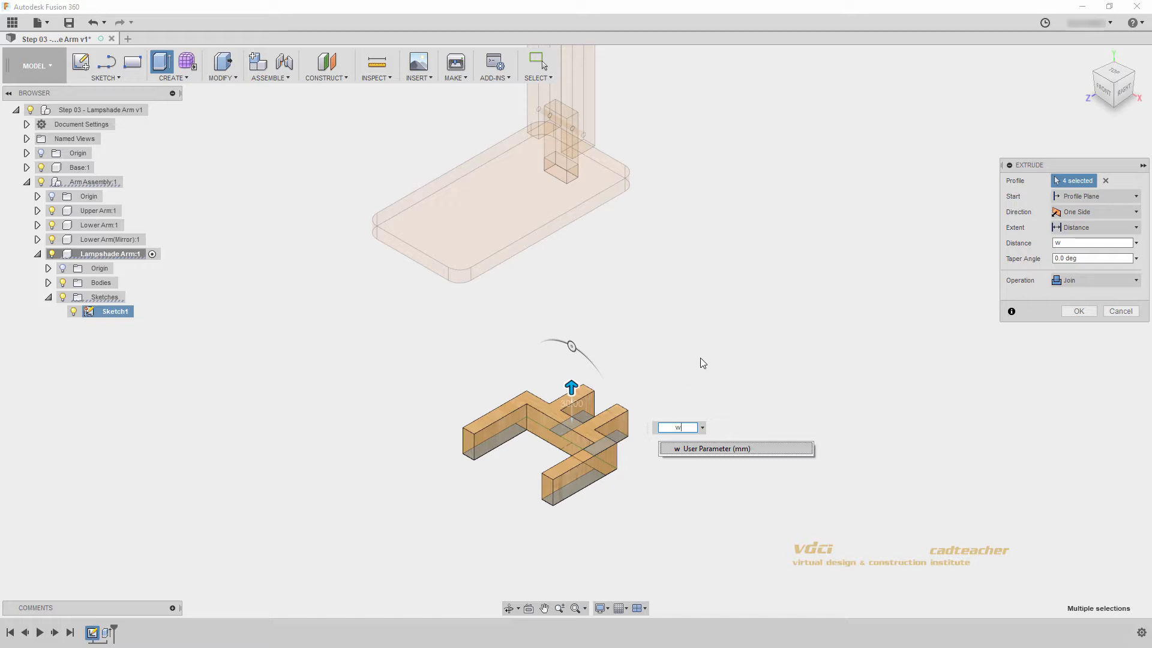
click(1094, 281)
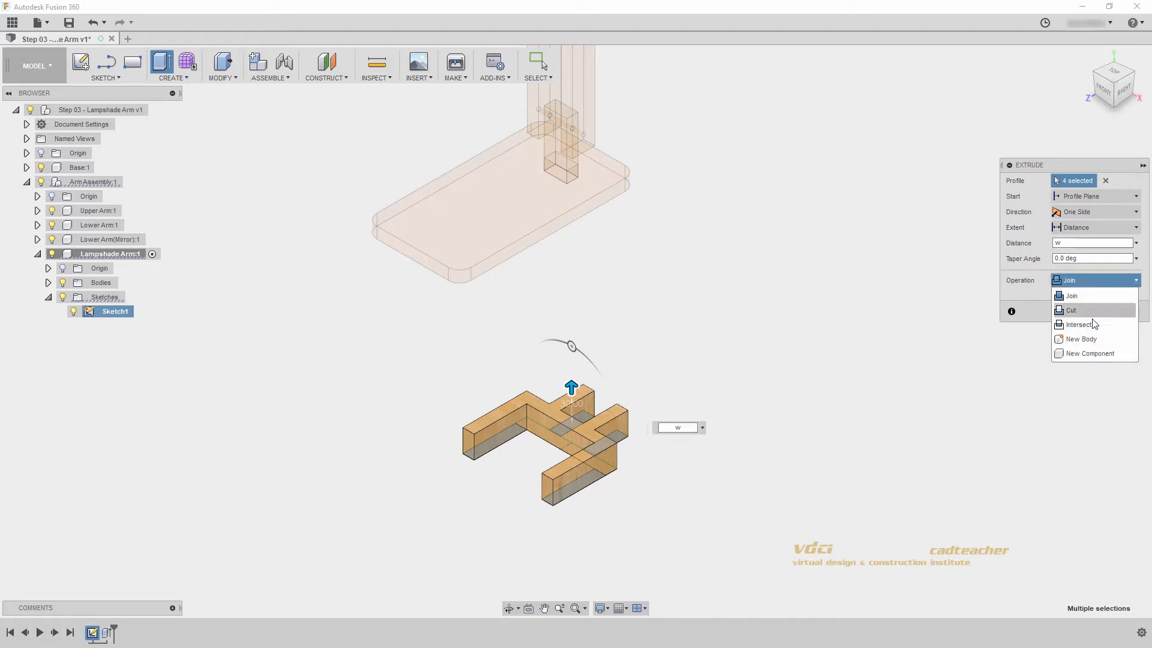
click(1090, 339)
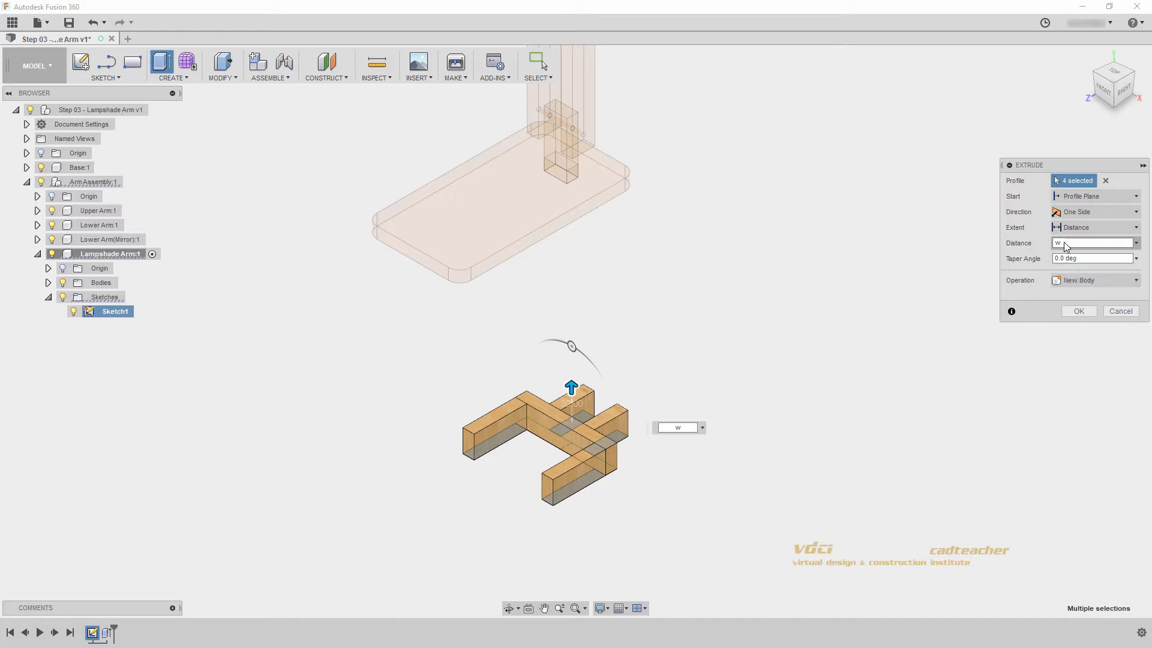
click(1074, 312)
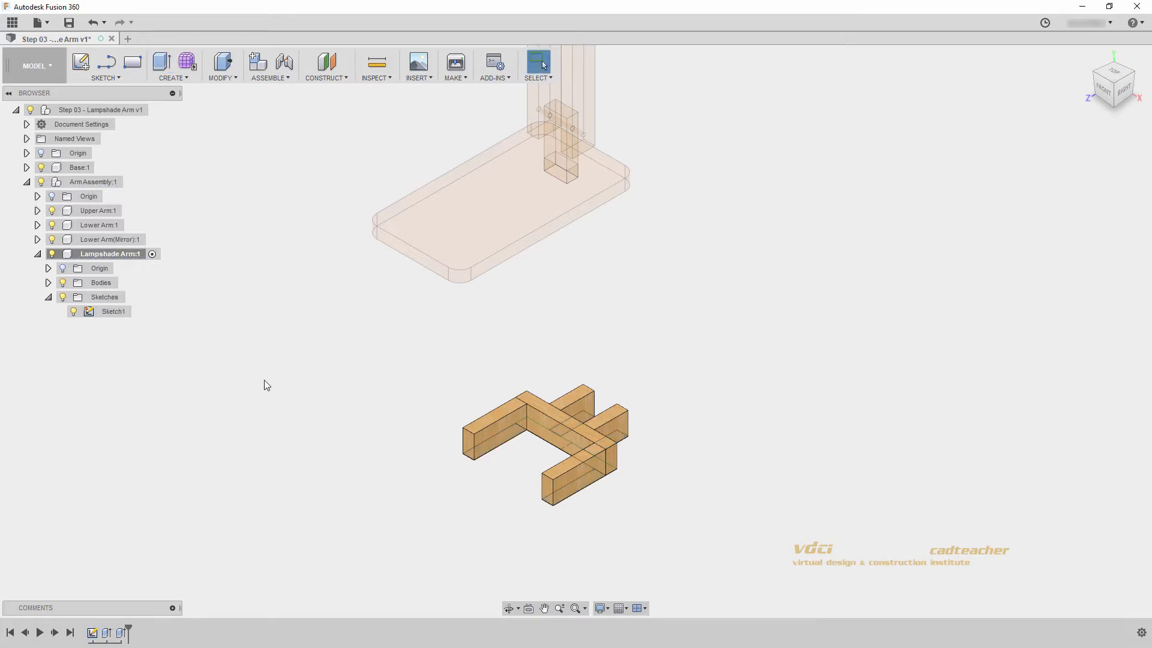
click(73, 311)
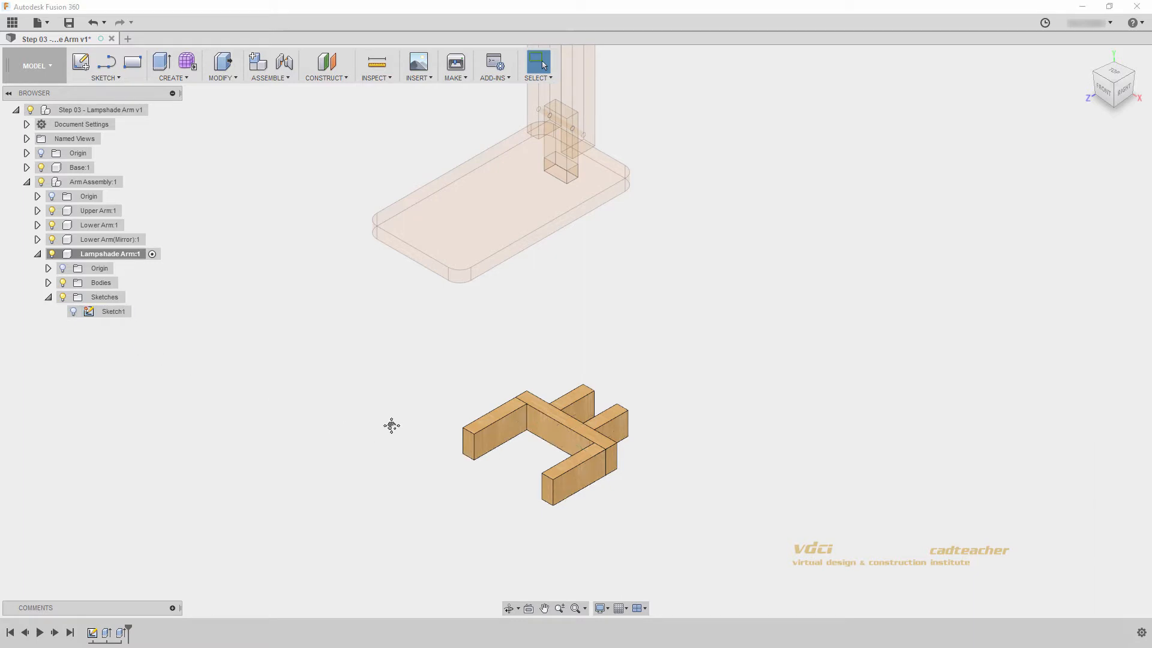
- Start a sketch on the outer side face of a long leg and draw two circles about 12.5 mm in diameter, one near each end of the arm
shift+middle_drag(391, 425, 365, 391)
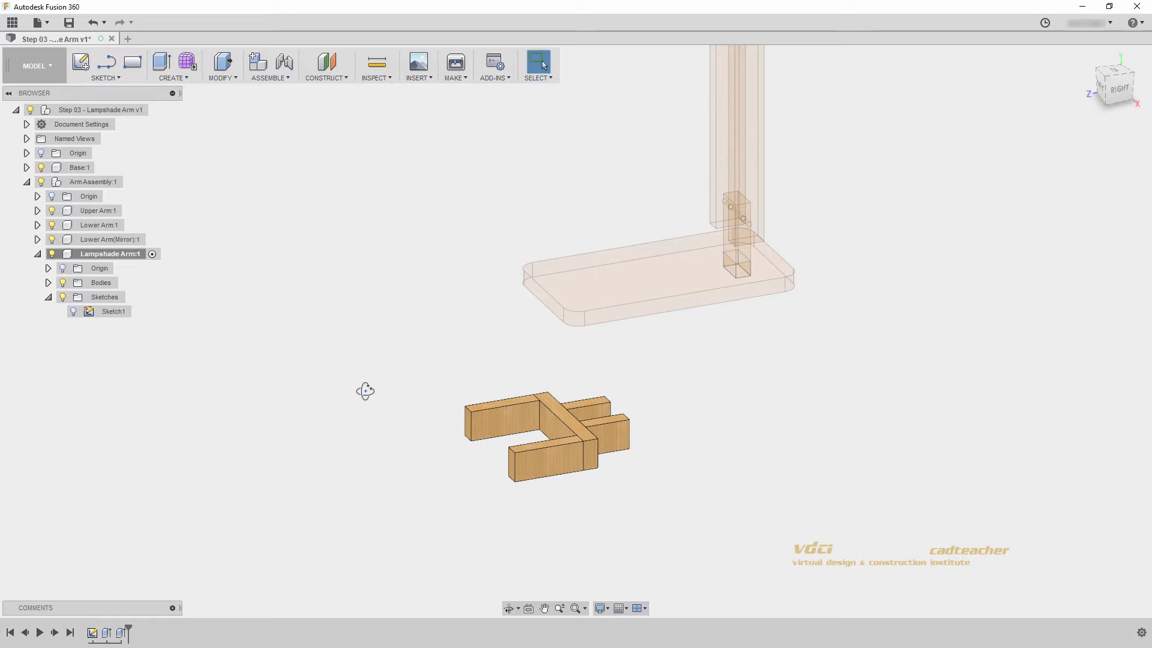
click(82, 62)
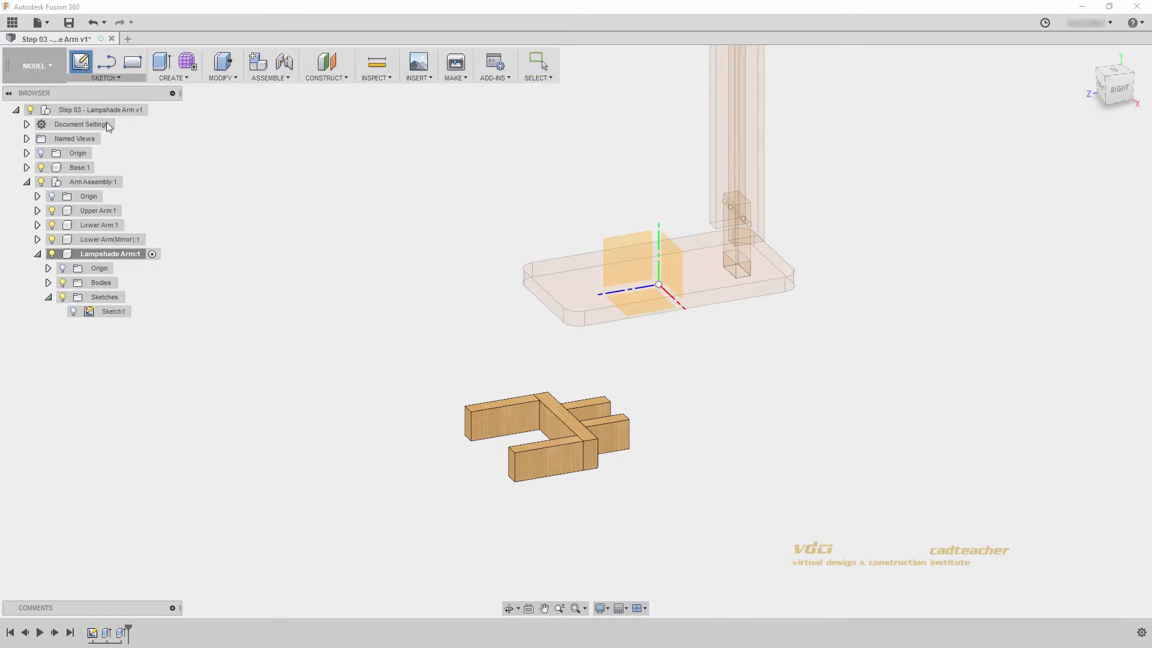
click(554, 463)
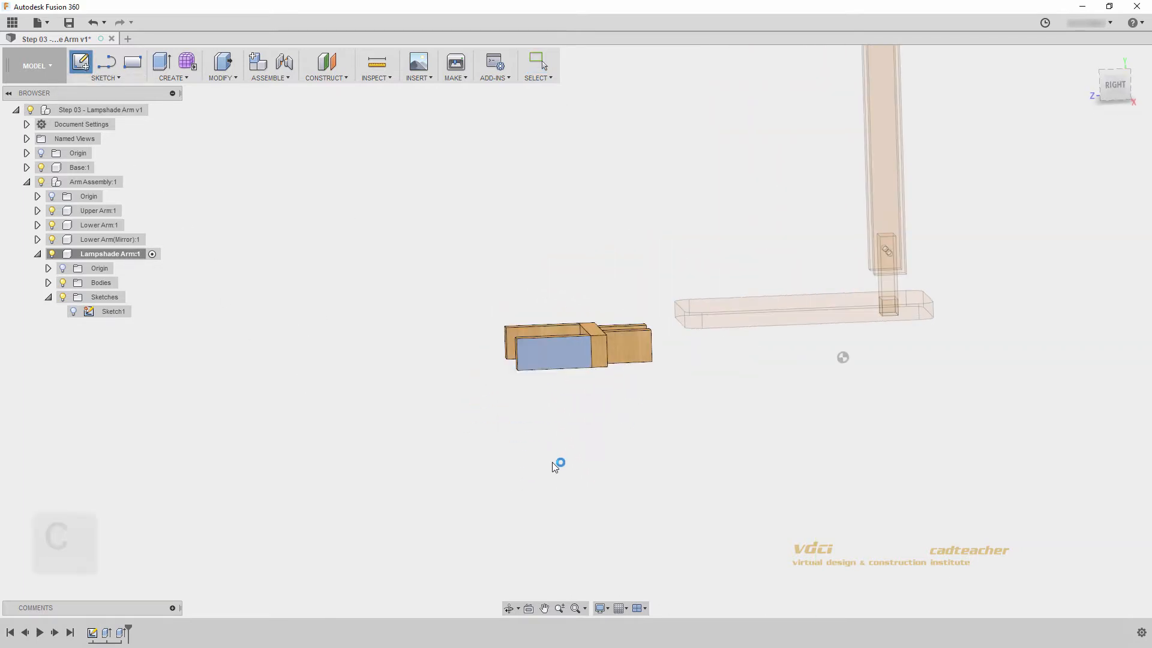
key(c)
scroll(555, 339, up, 5)
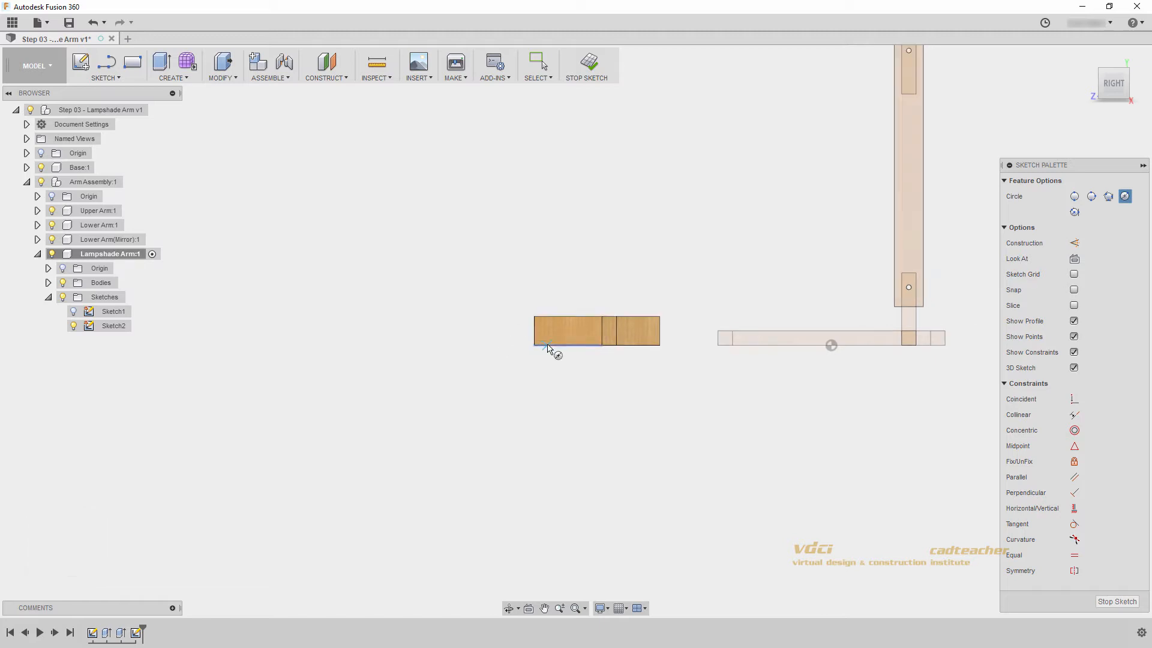
click(562, 333)
click(572, 331)
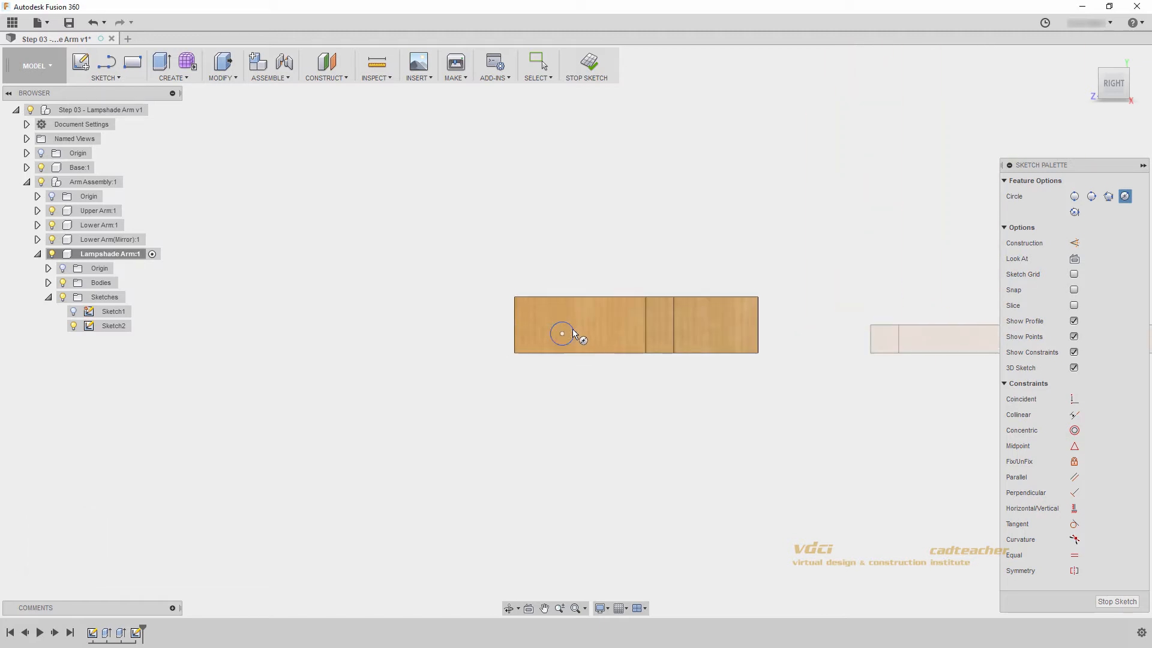
click(722, 317)
click(731, 327)
middle_drag(721, 373, 683, 445)
key(Escape)
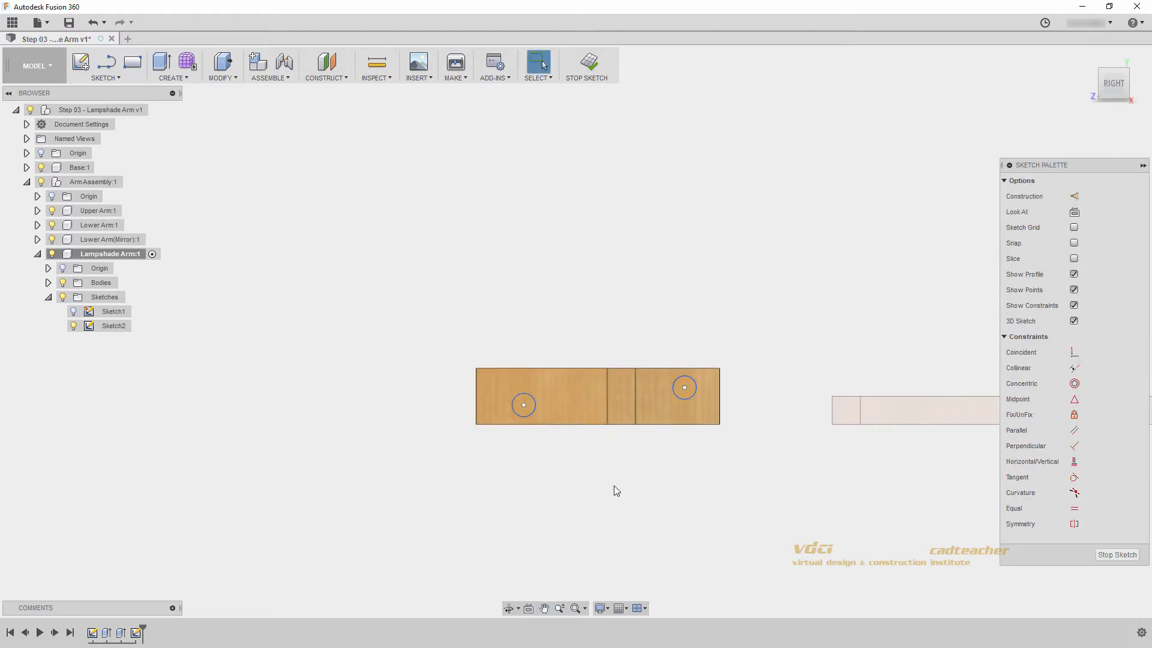
- Dimension the left circle's diameter with the parameter d and link the right circle's diameter to that dimension, d246
key(d)
click(528, 394)
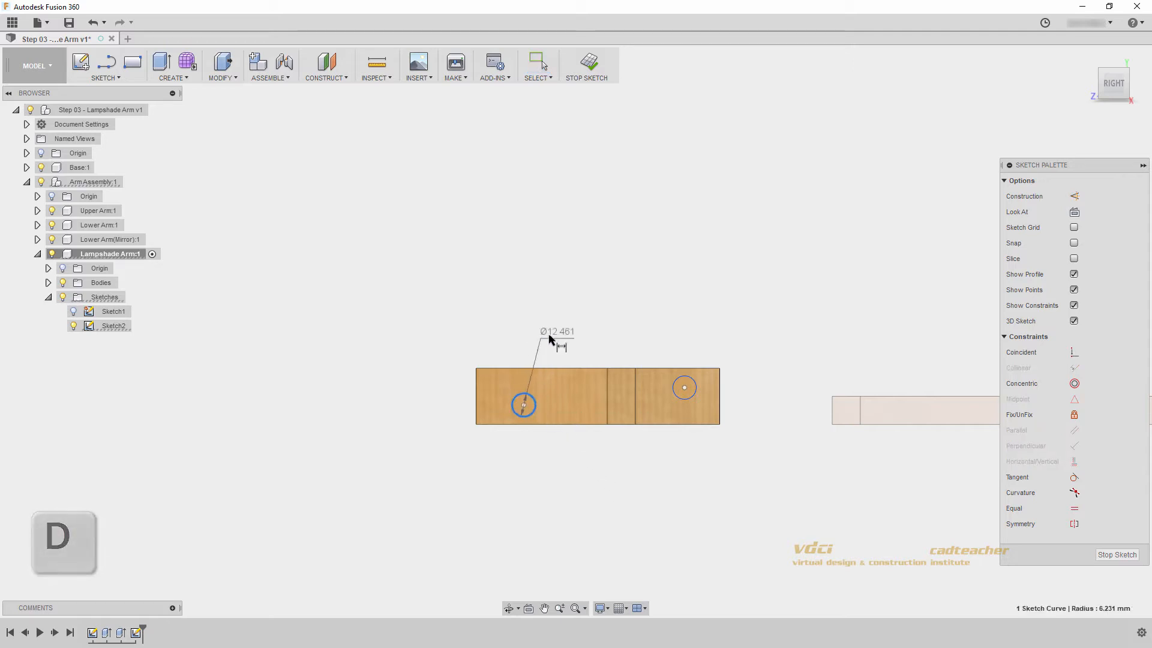
click(549, 339)
text(d)
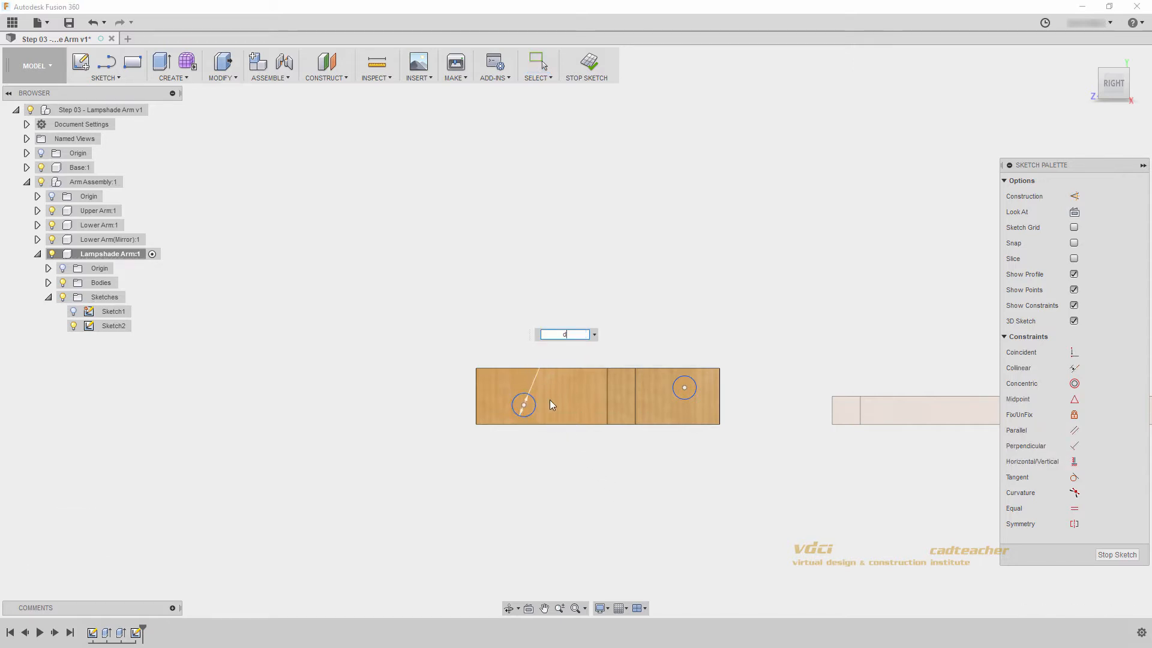
key(Return)
click(672, 380)
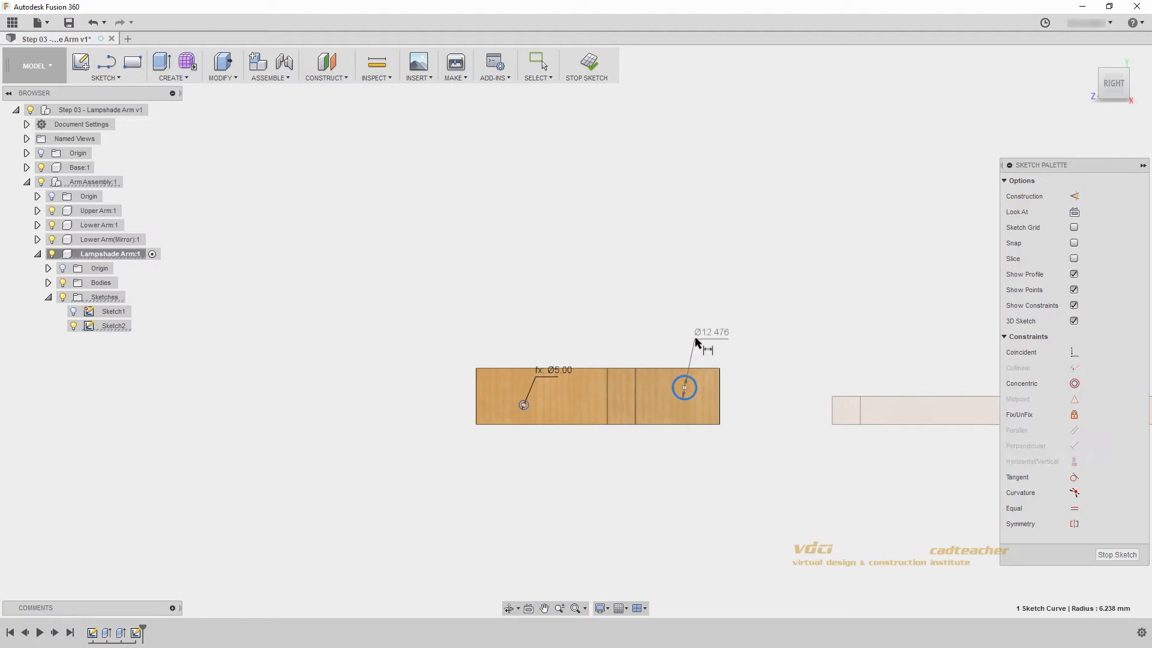
click(697, 341)
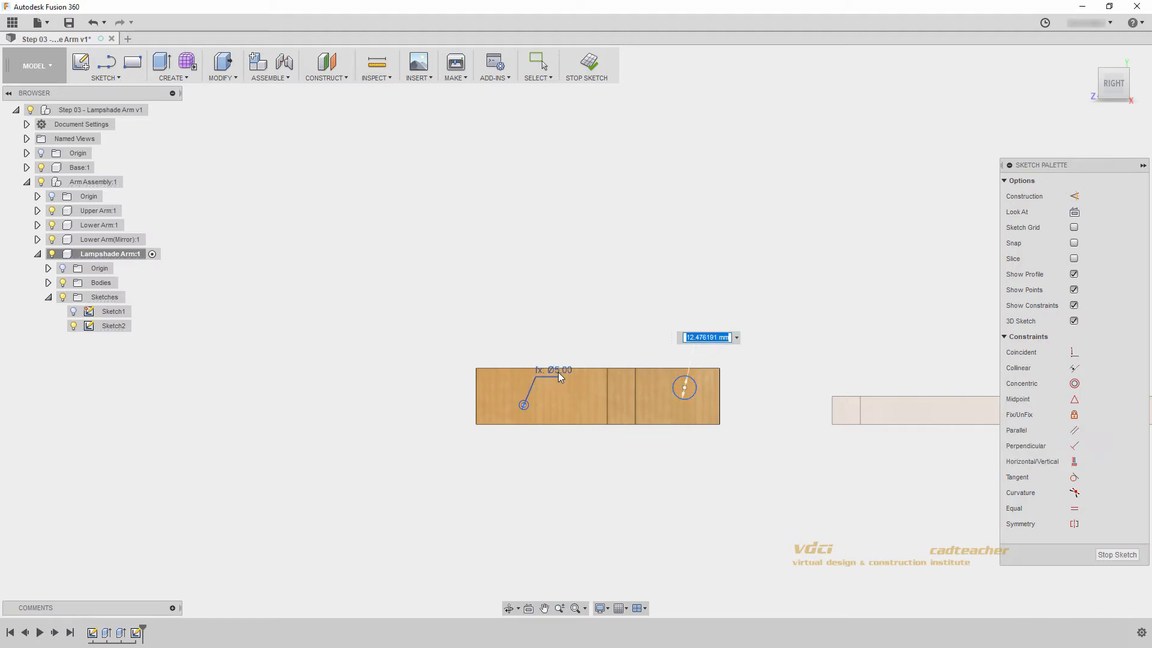
text(d246)
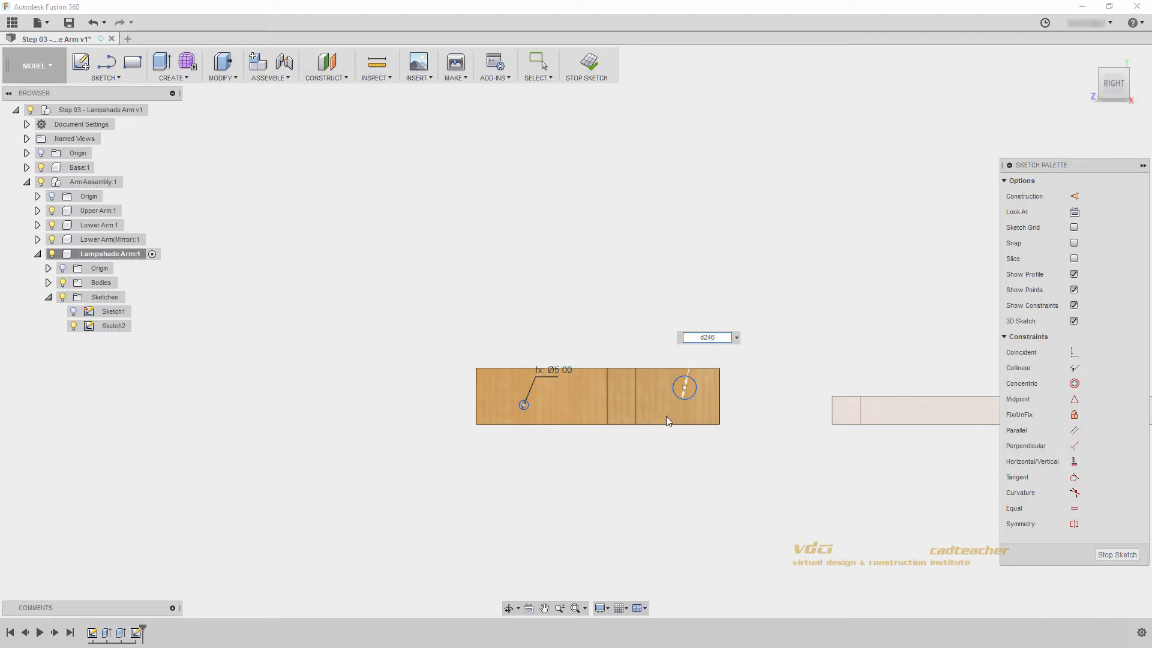
key(Return)
key(Escape)
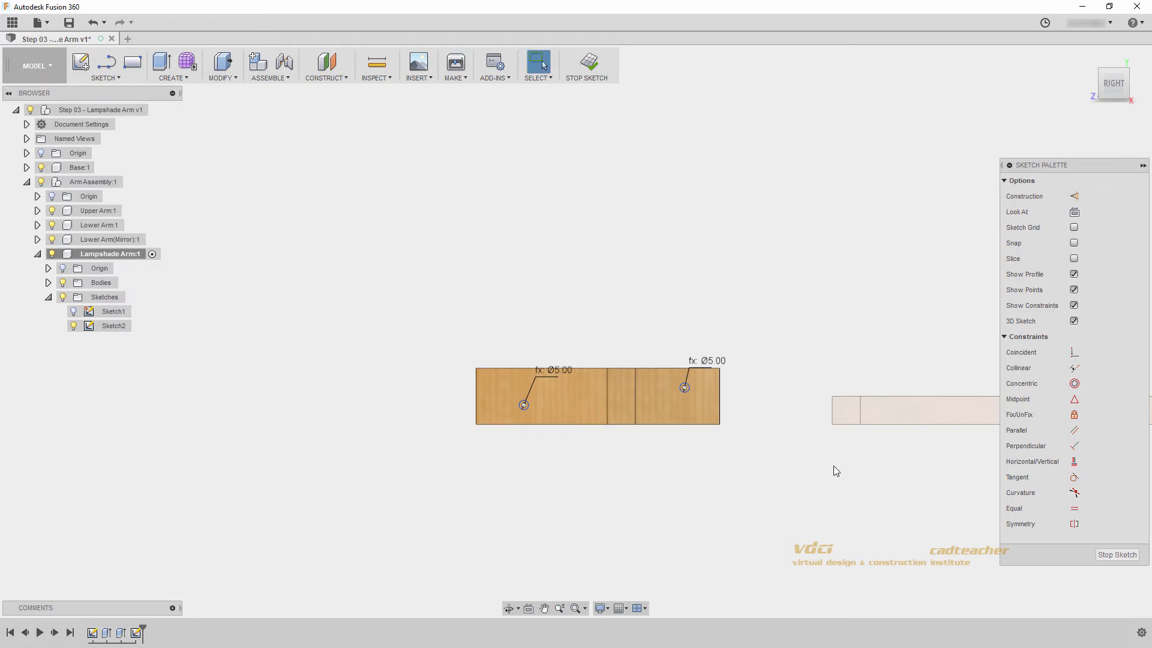
- Constrain the two circle centres horizontally to each other and to the midpoint of the arm's left end edge
click(1074, 461)
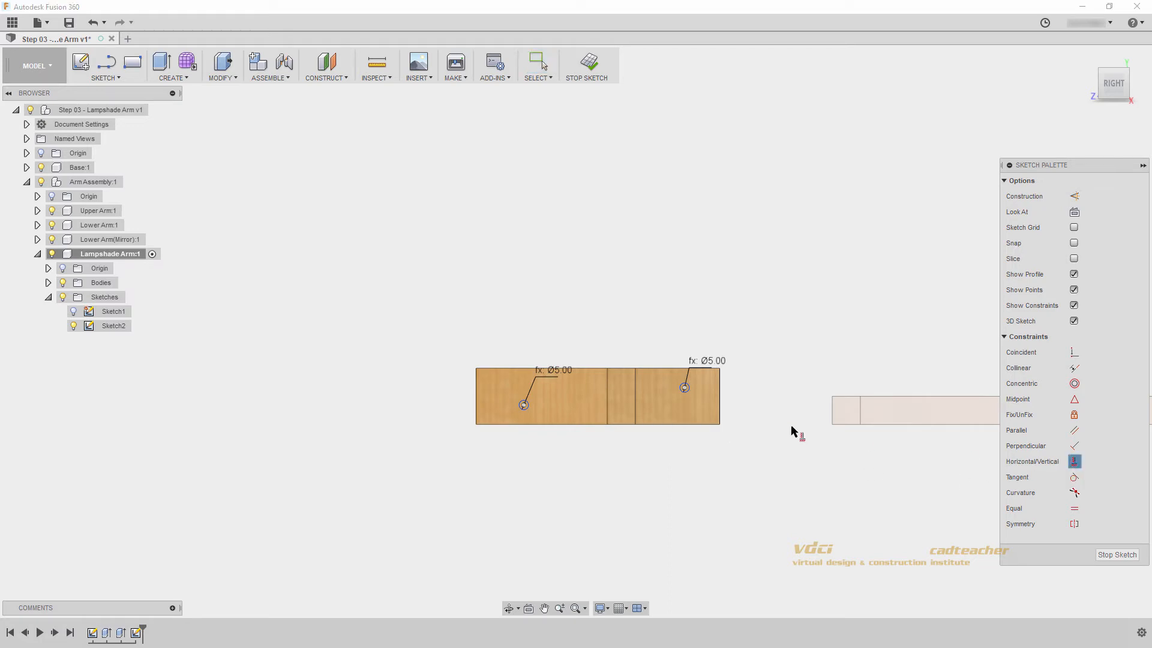
click(523, 405)
click(684, 388)
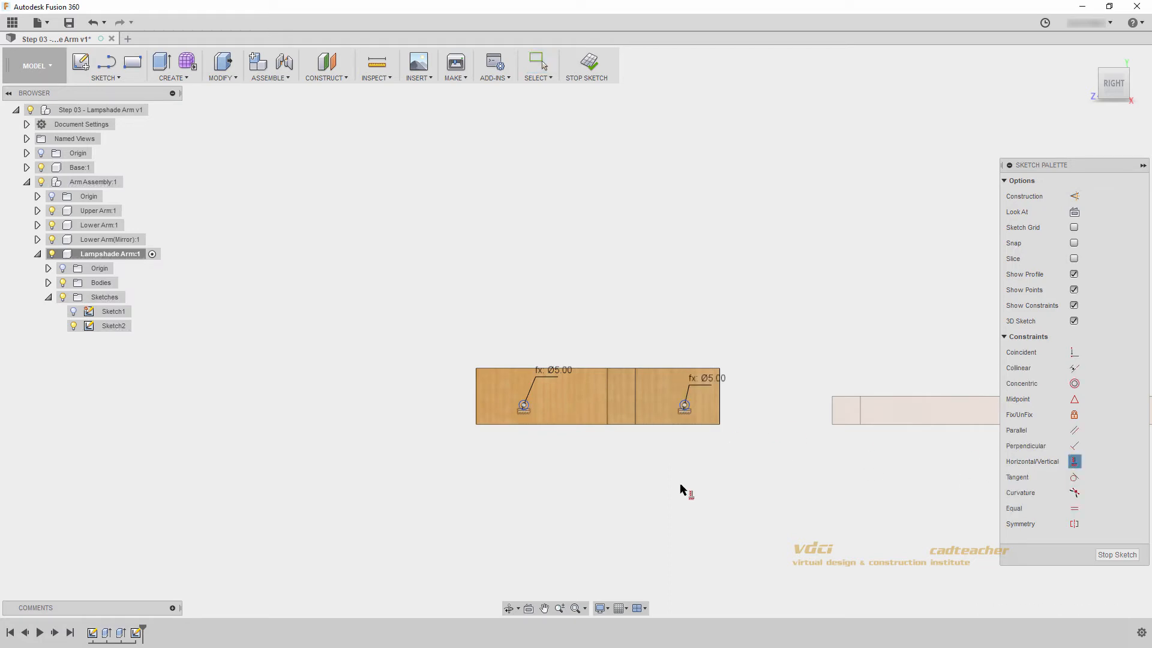
click(523, 406)
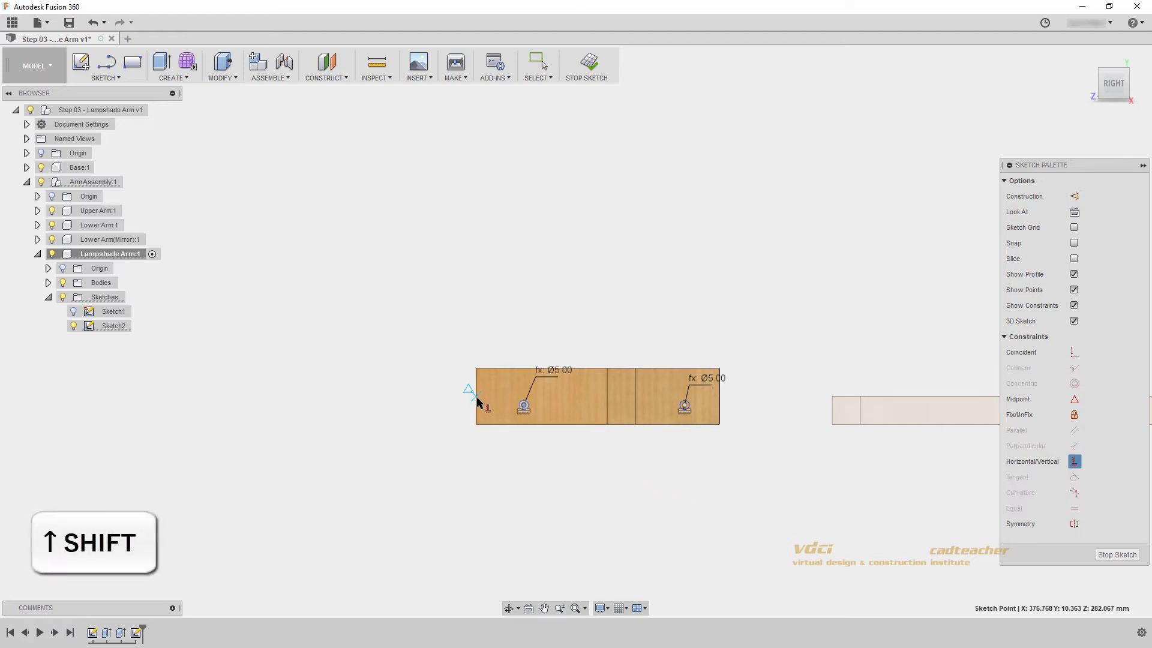
click(475, 397)
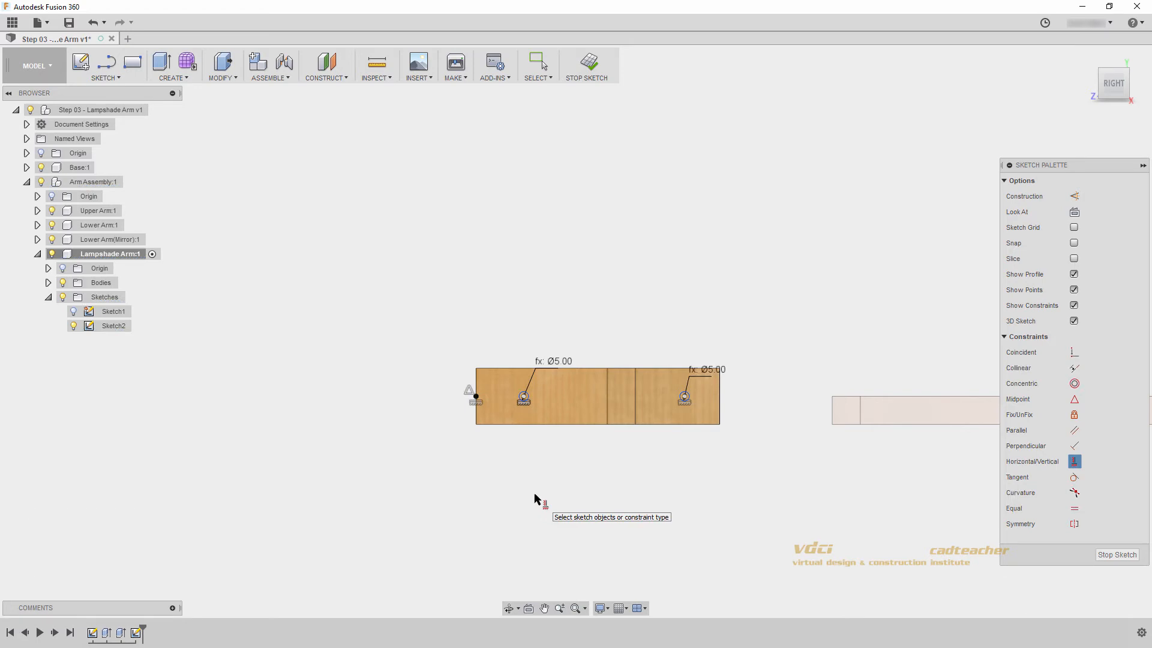
key(Escape)
- Dimension the left circle's centre 22.5 mm from the arm's left end edge
key(d)
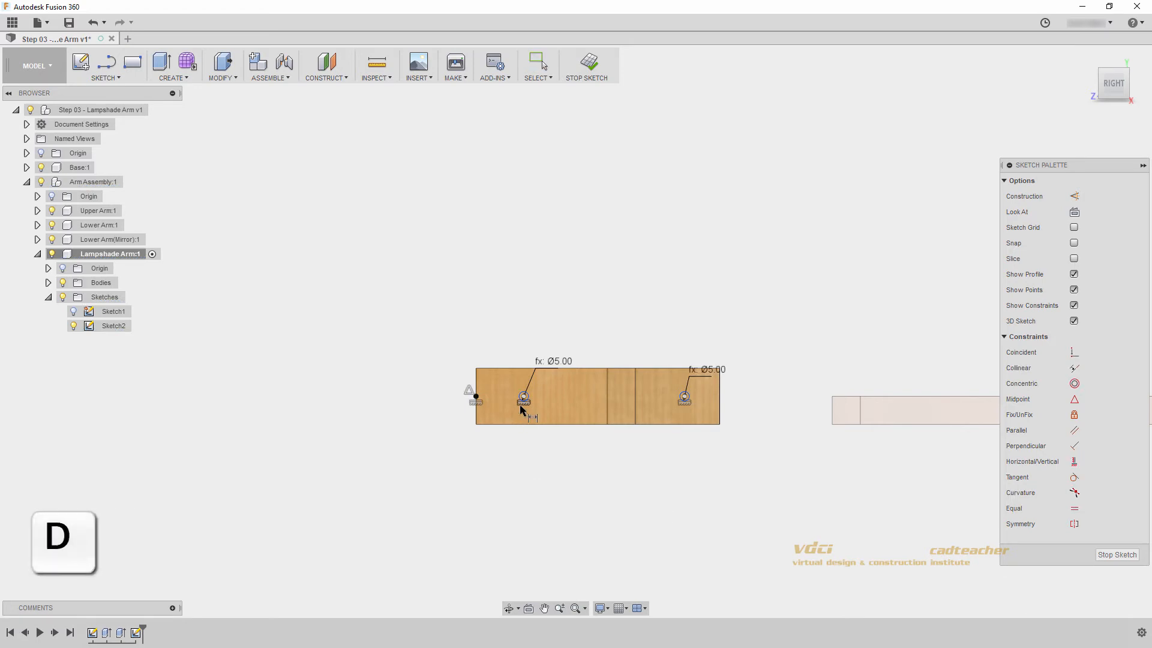
click(476, 379)
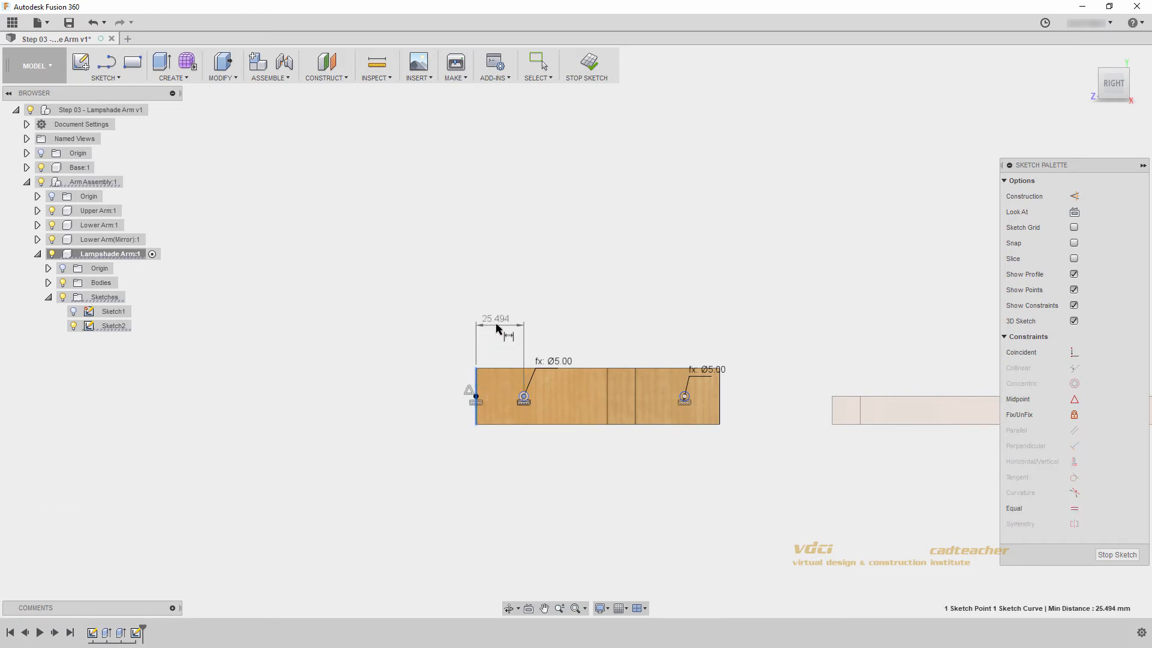
click(496, 325)
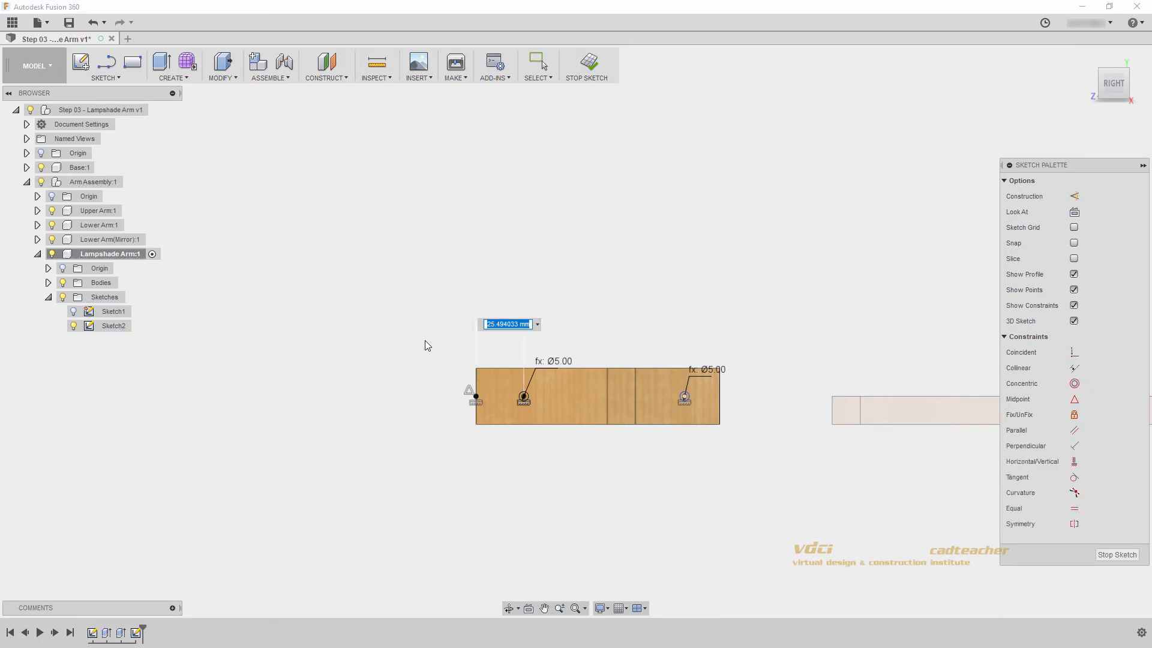
text(22.5)
key(Return)
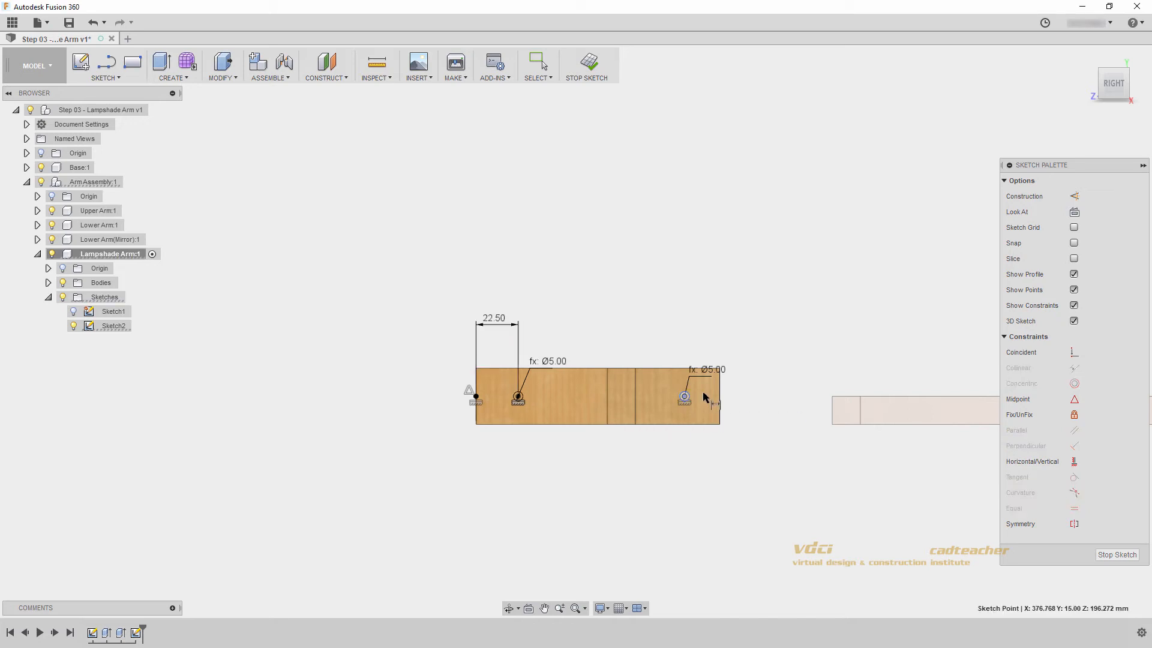
- Dimension the right circle's centre 15 mm from the arm's right end edge and finish the sketch
click(719, 396)
click(684, 396)
click(708, 334)
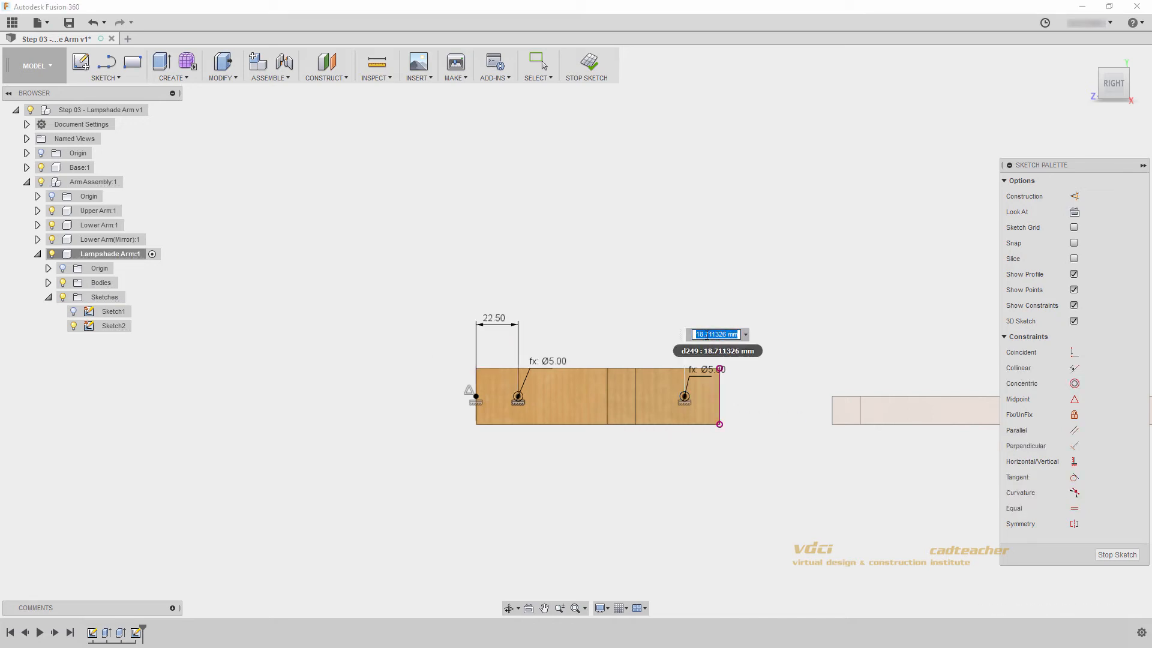
text(15)
key(Return)
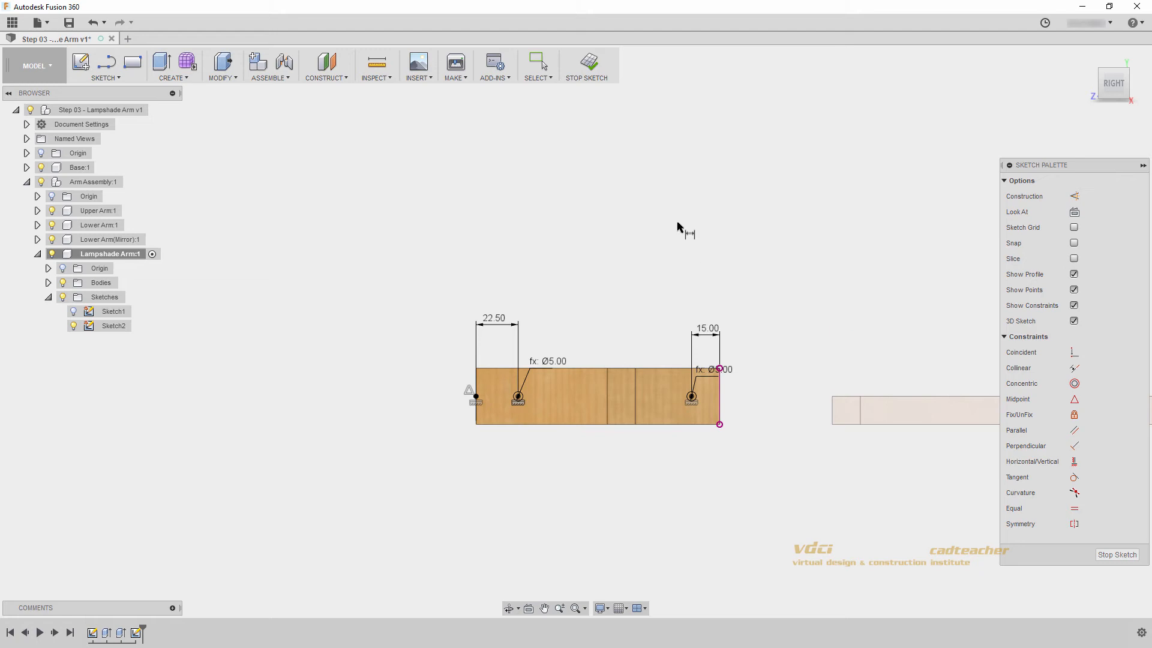
click(591, 67)
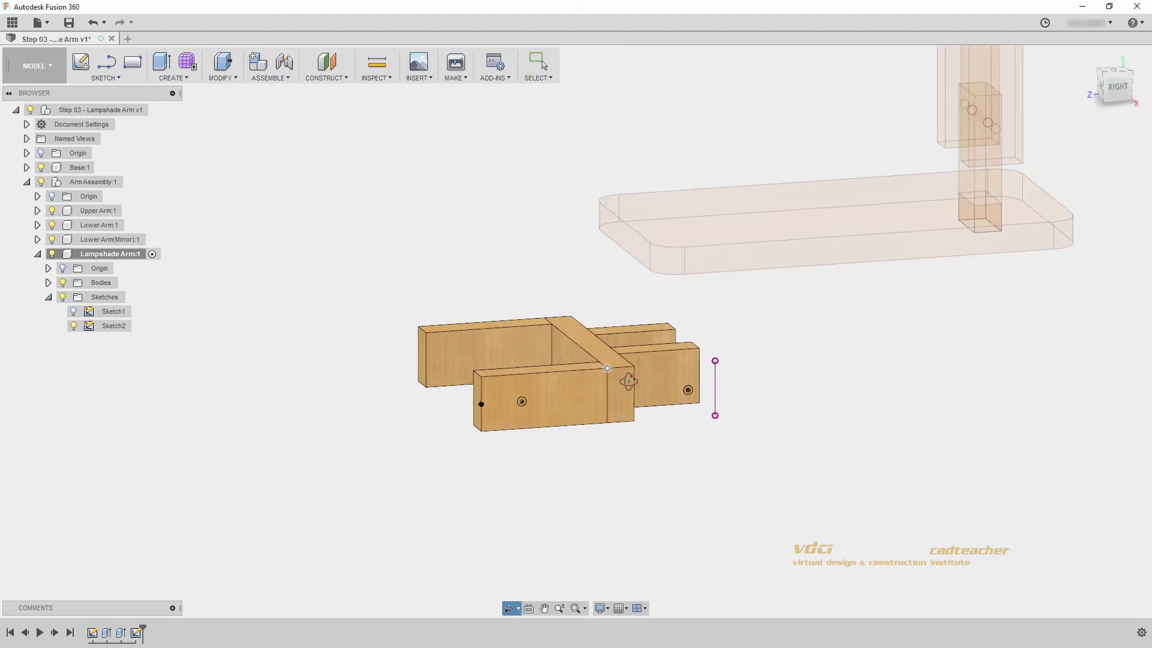
- Extrude both circles as a one-sided cut with extent All, passing through all four Lampshade Arm bodies
click(162, 62)
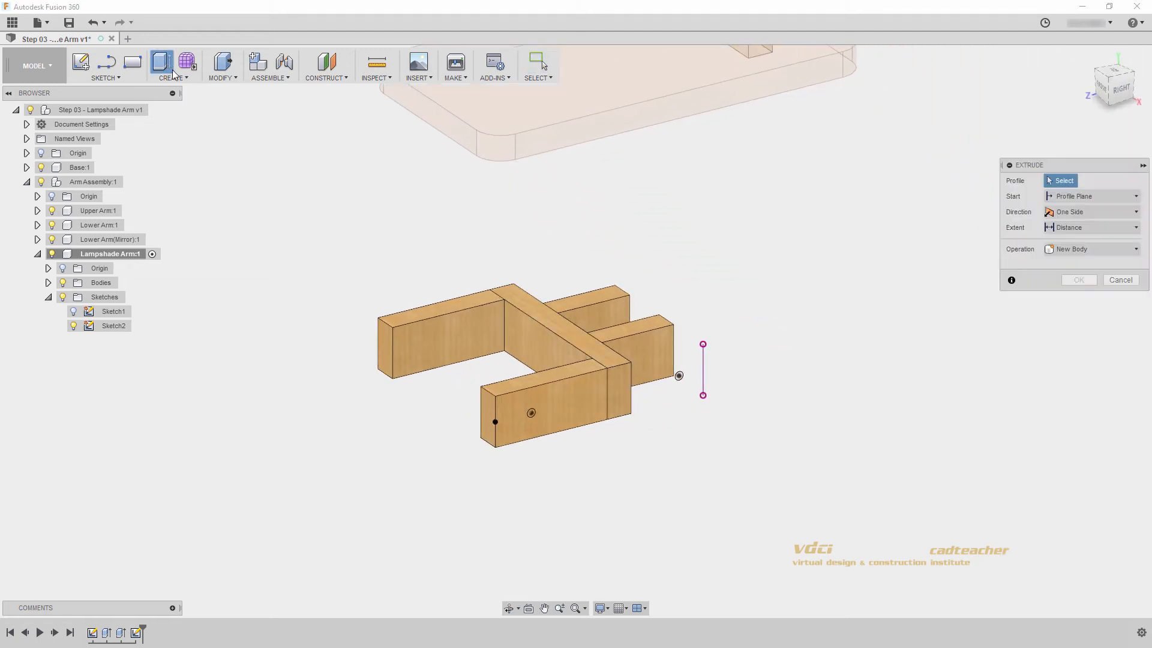
click(534, 414)
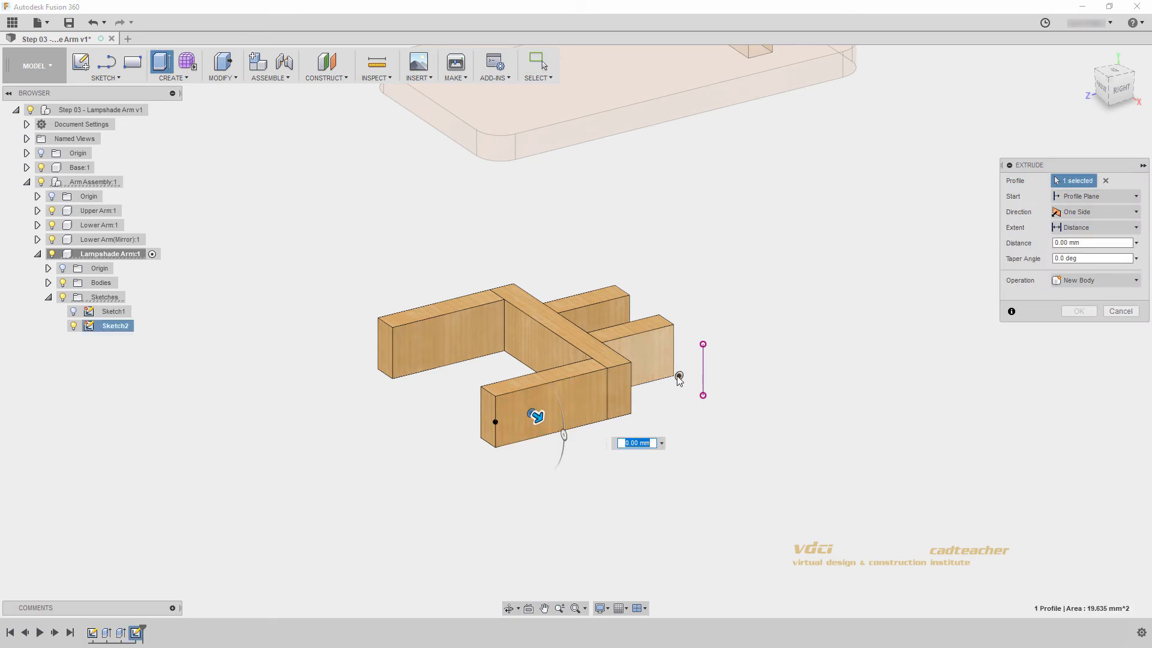
click(679, 375)
drag(672, 370, 592, 319)
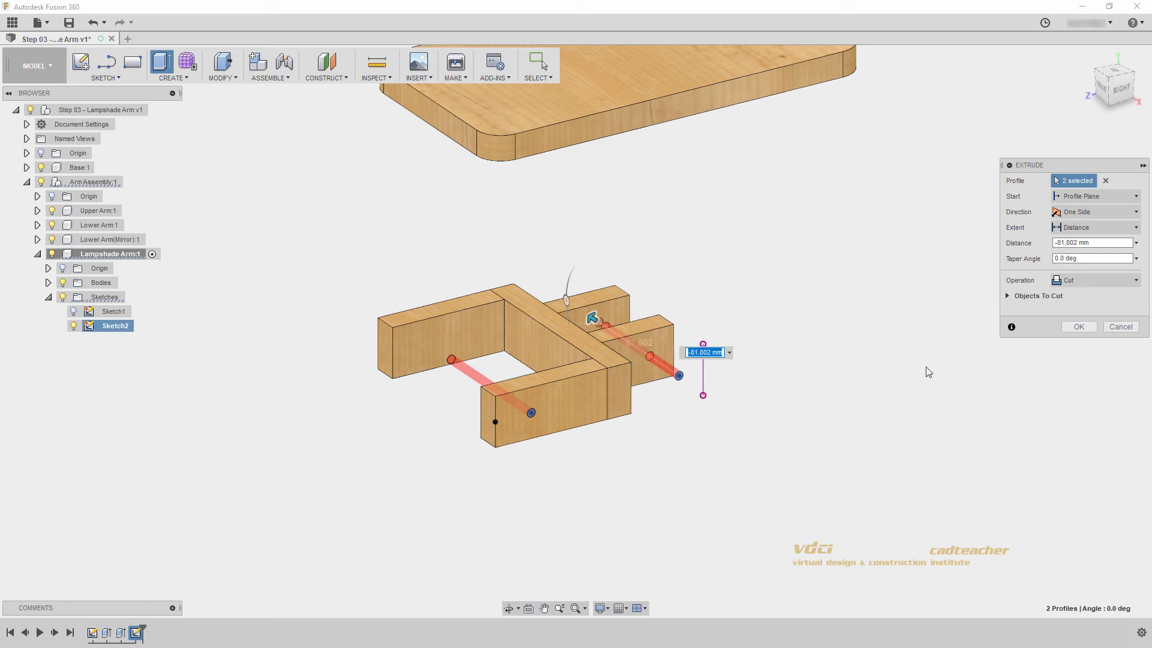
click(1095, 280)
click(1095, 228)
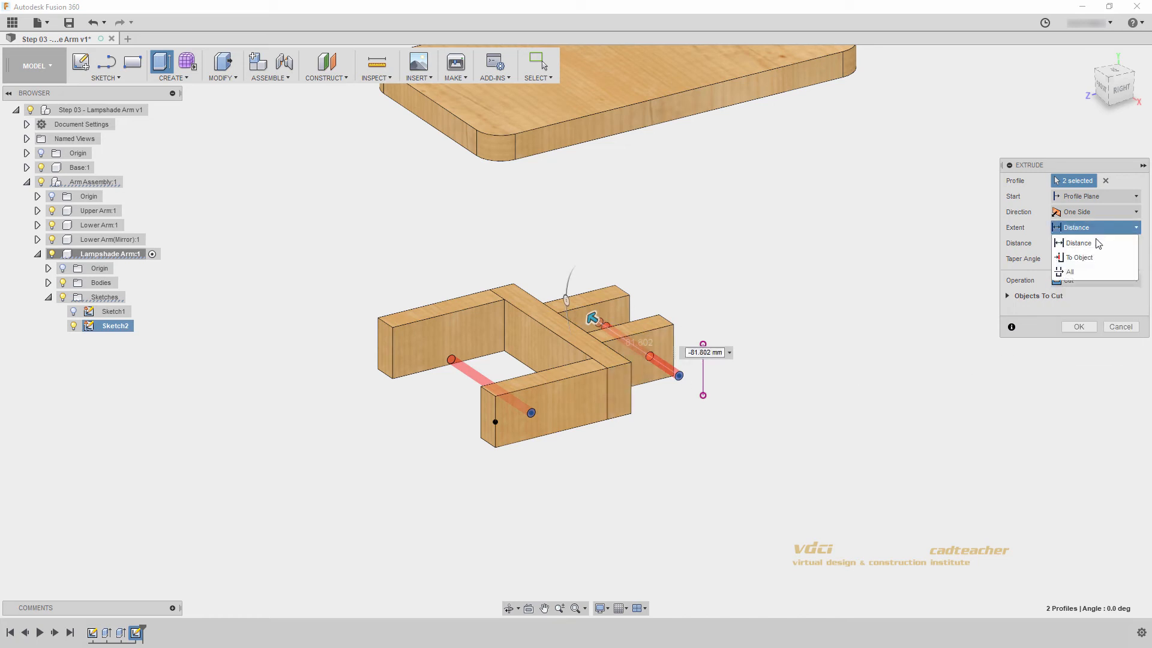
click(1089, 276)
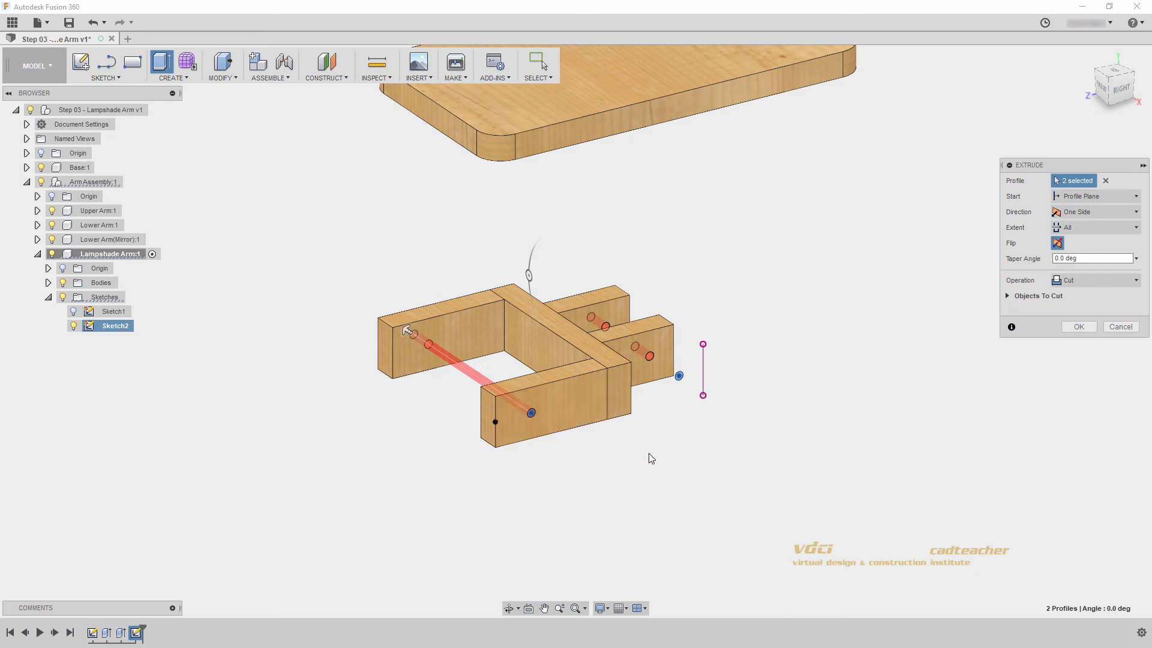
scroll(650, 459, down, 2)
shift+middle_drag(867, 336, 768, 388)
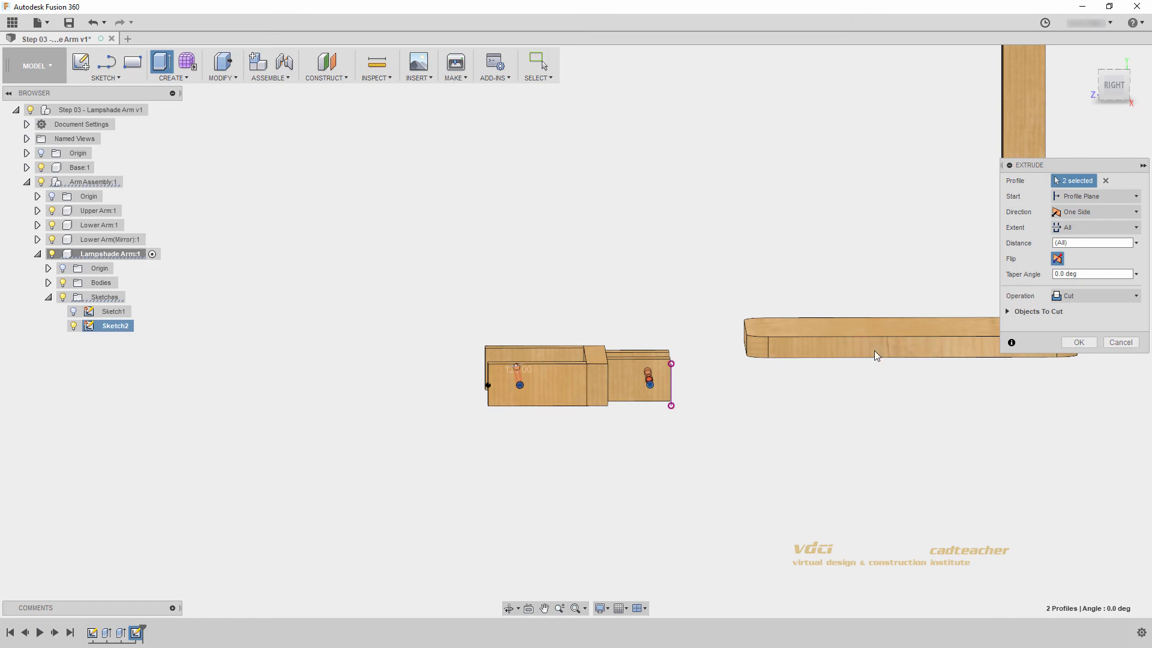
click(1006, 312)
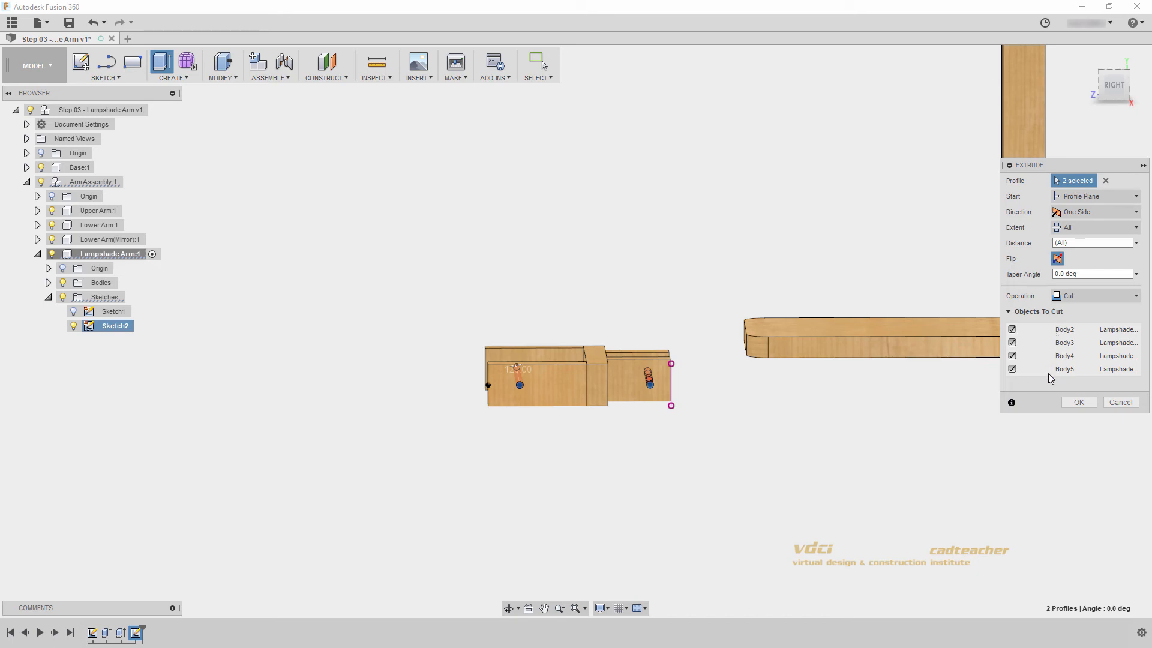
click(1072, 401)
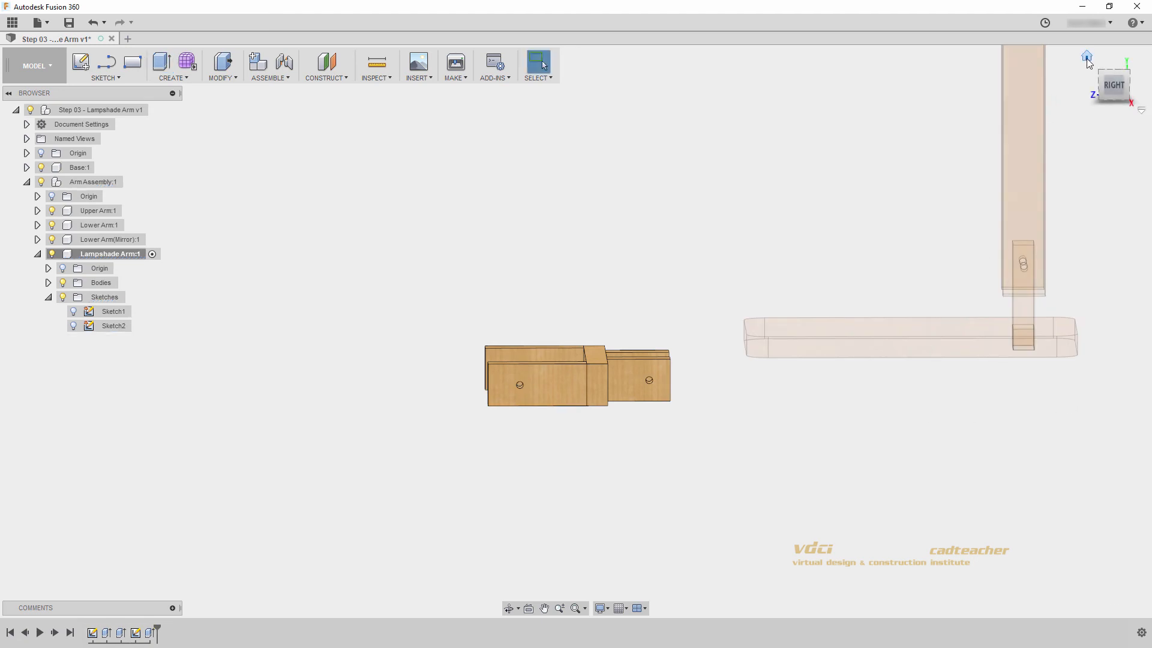
- Return to the home view, collapse the Lampshade Arm component and activate the top-level assembly
click(1086, 59)
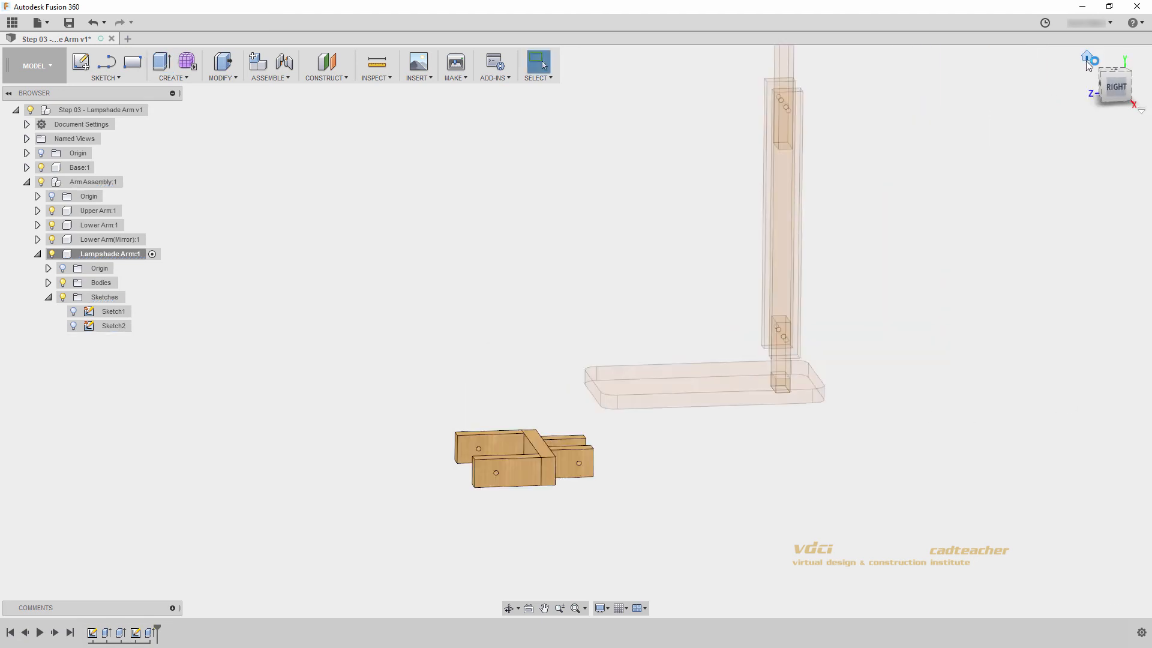
click(37, 253)
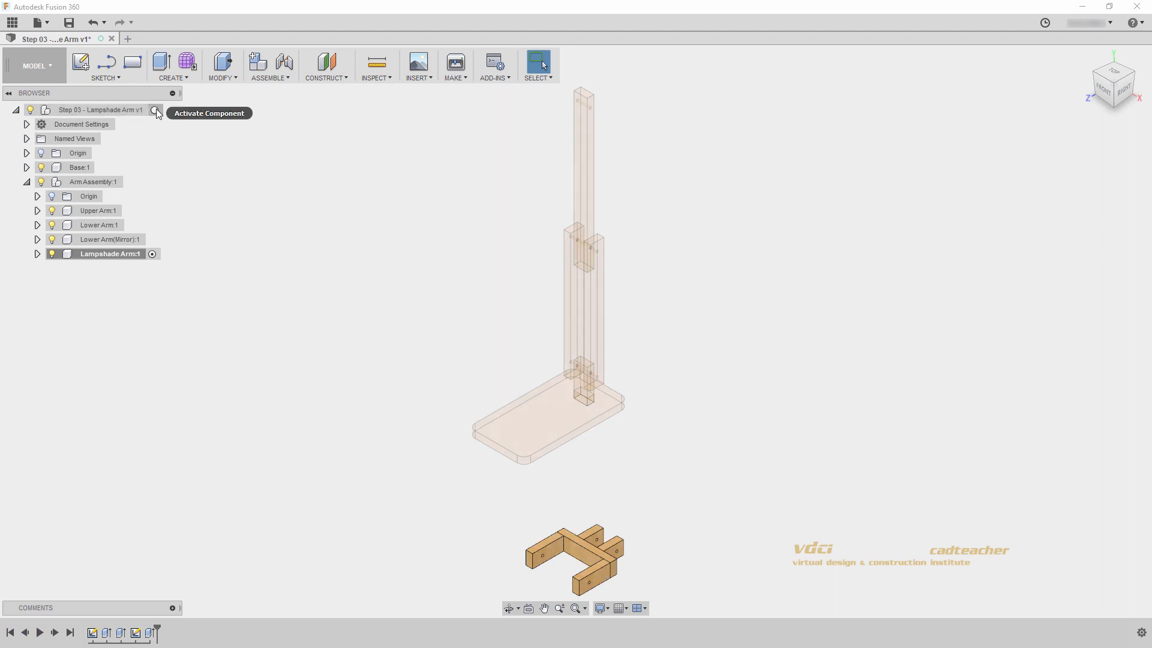
click(162, 109)
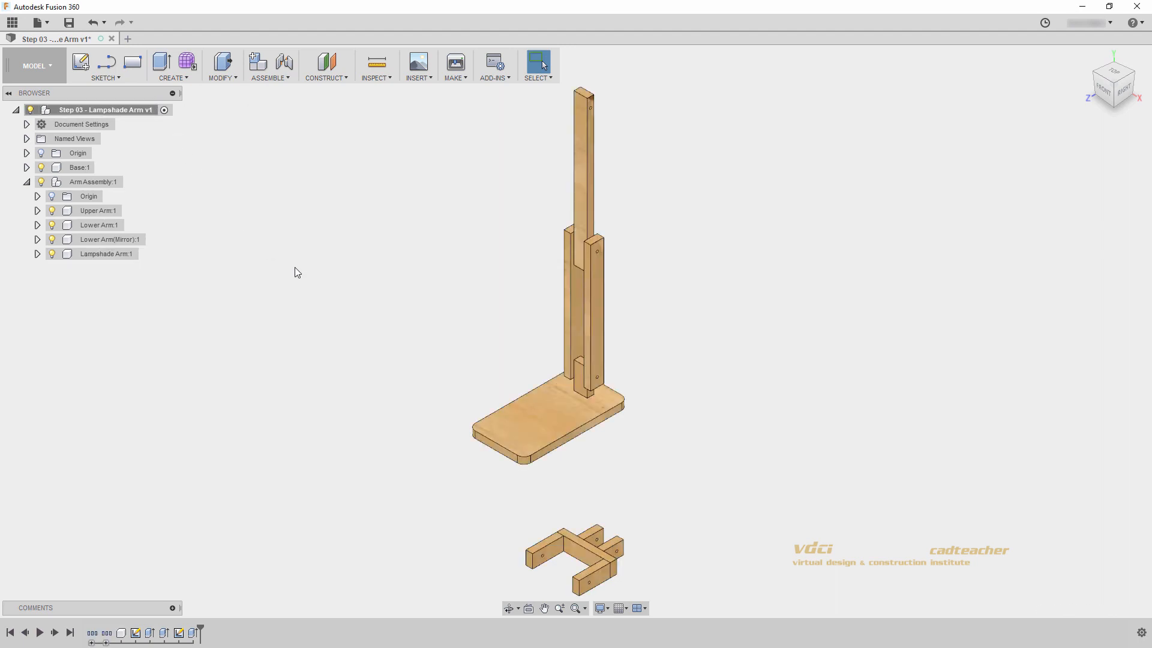
- Group the Lampshade Arm's timeline features, from its component creation through the hole cut, and save the design with the version description User Saved
click(121, 632)
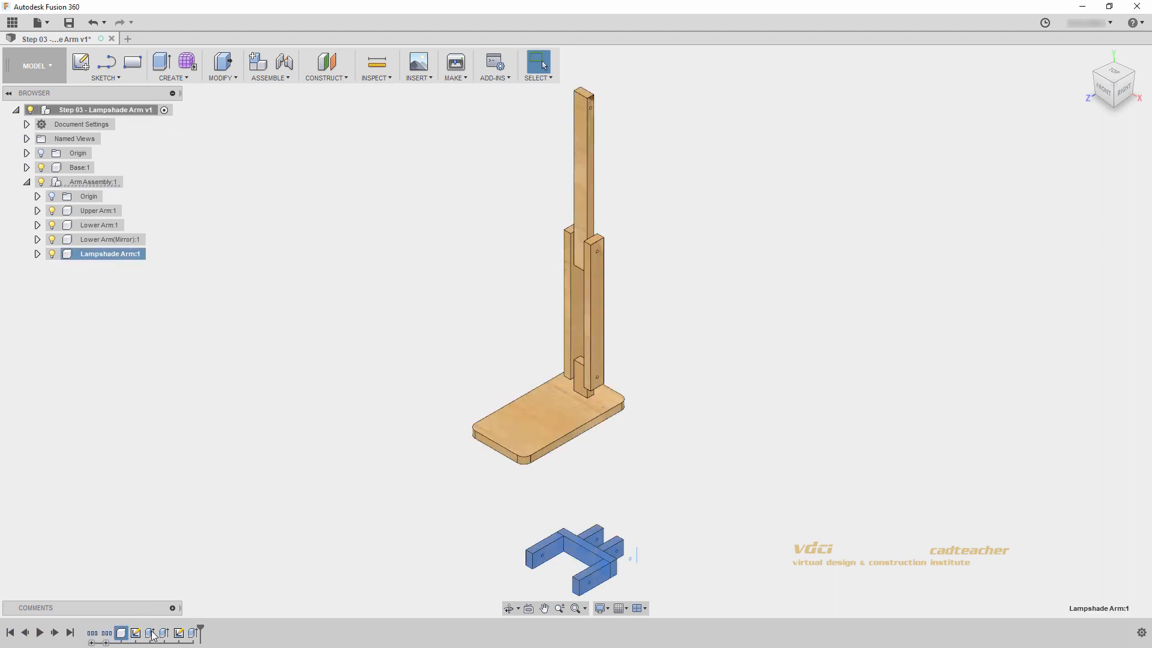
shift+click(191, 637)
right_click(191, 637)
click(199, 594)
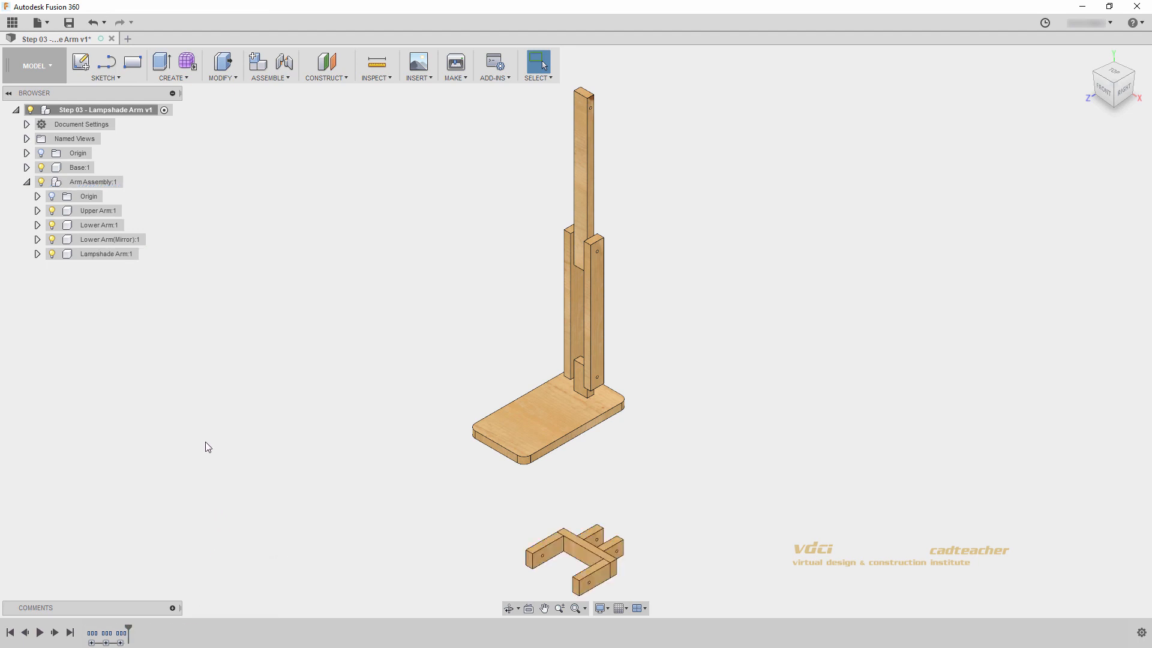
click(69, 22)
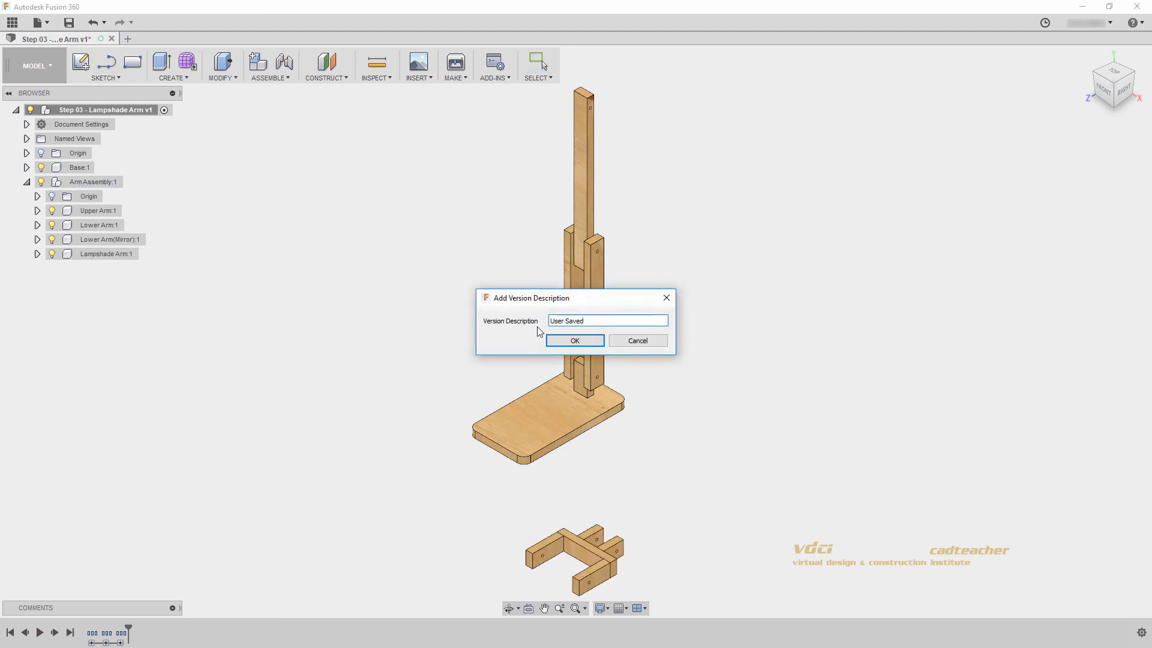
click(558, 340)
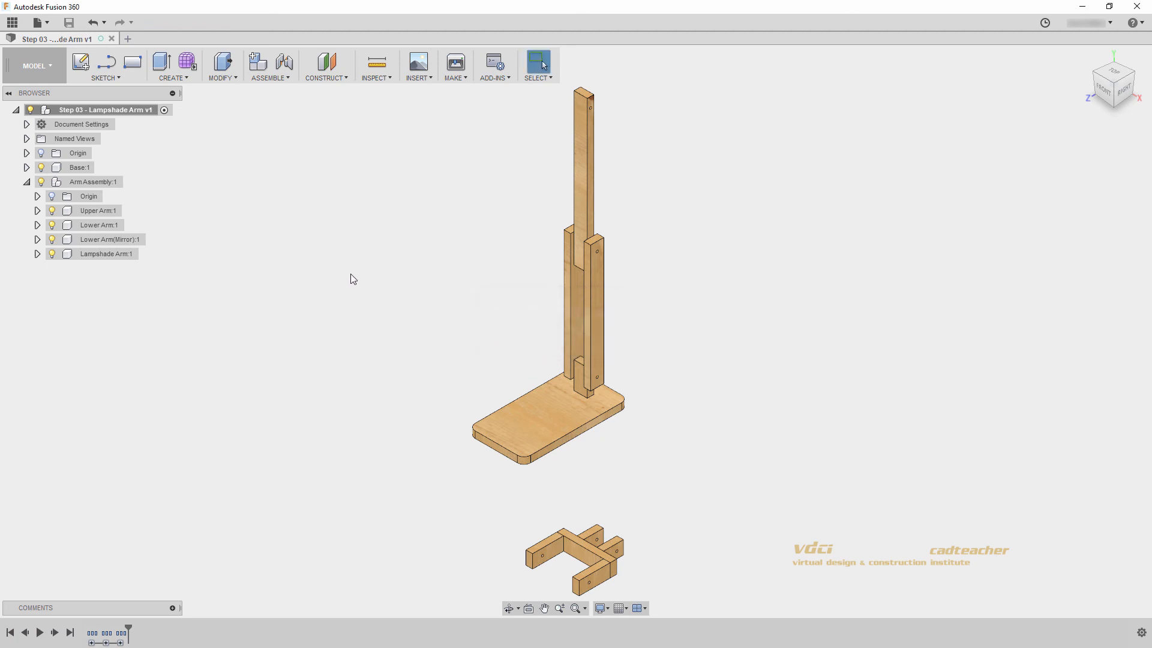